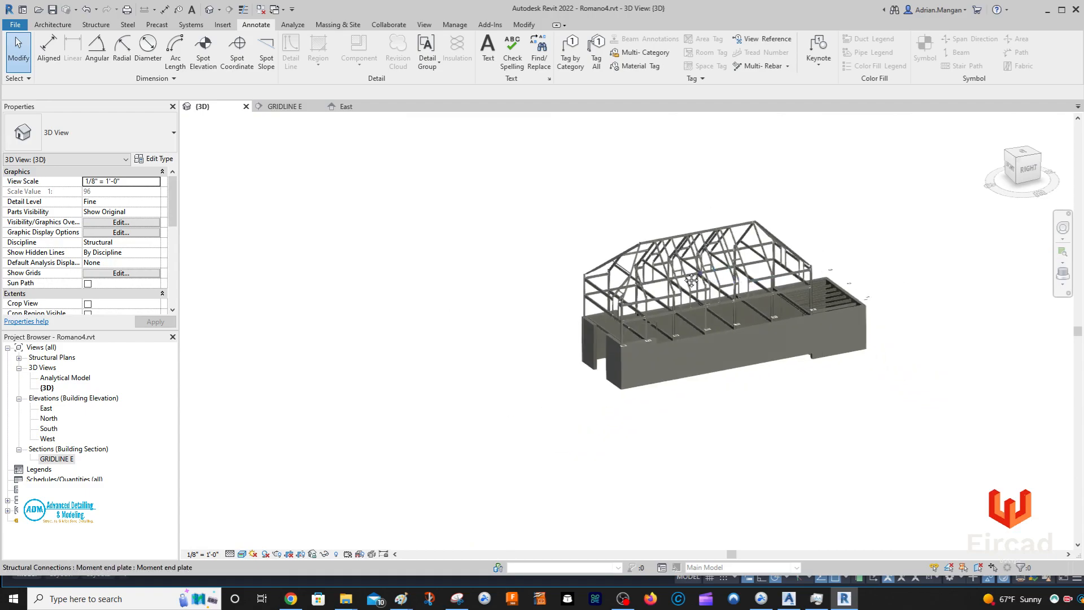
Examine the Level 1 and Level 2 datums and their position relative to the steel building in the 3D view
scroll(634, 295, "down", 1)
middle_click_drag(634, 295, 878, 420)
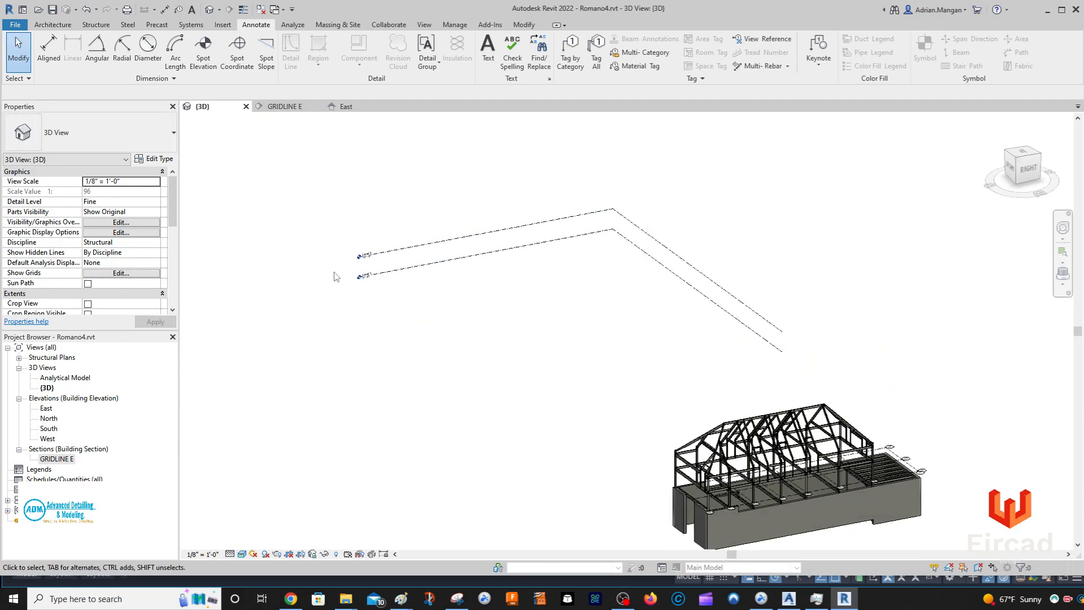
scroll(360, 272, "down", 2)
scroll(364, 272, "up", 5)
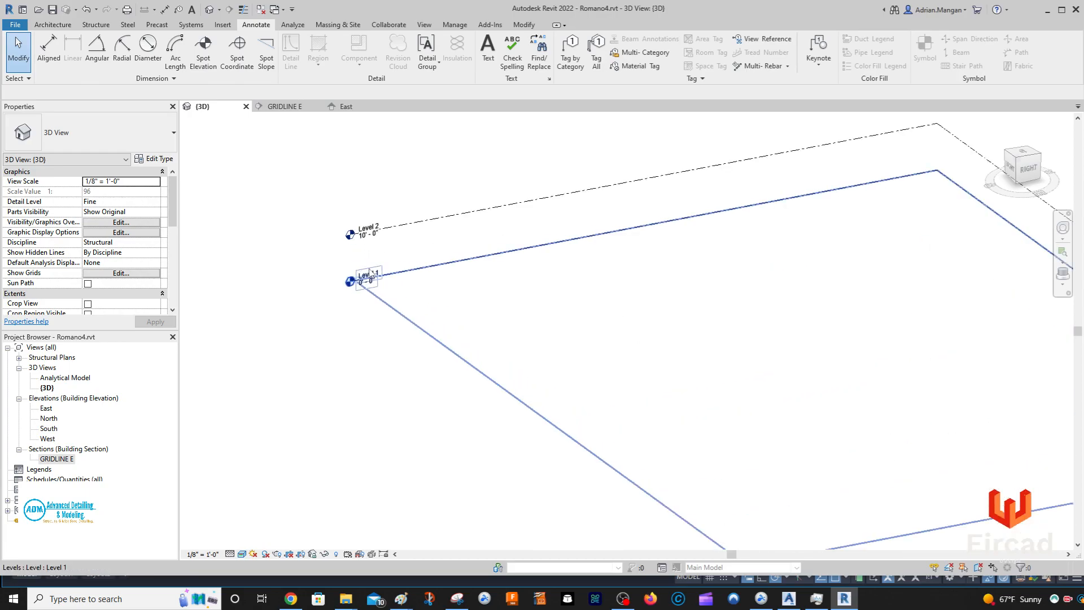
scroll(370, 273, "up", 2)
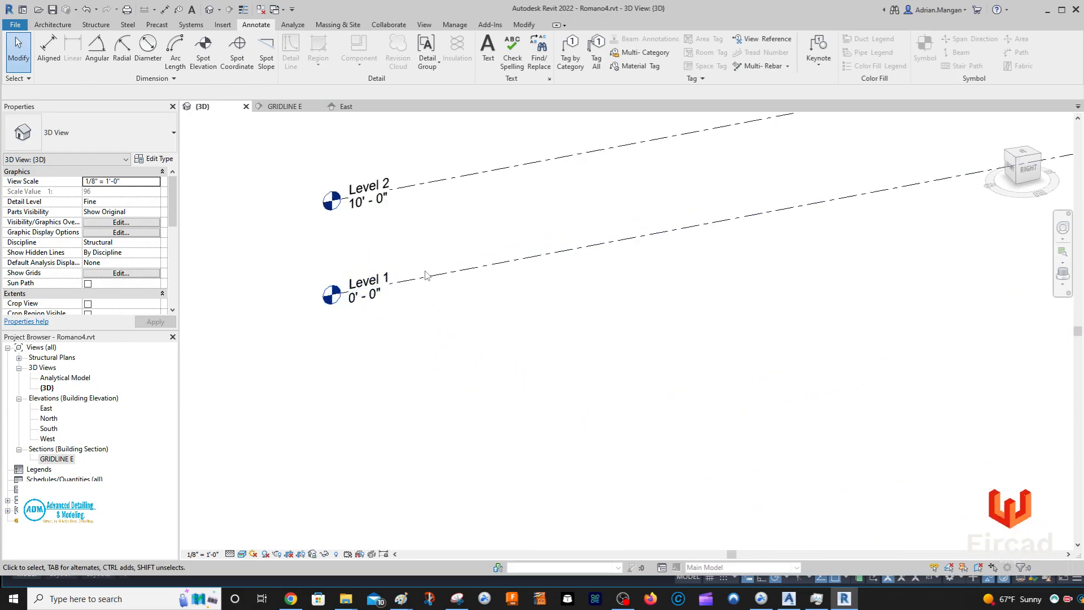
scroll(429, 272, "down", 5)
middle_click_drag(454, 266, 338, 248)
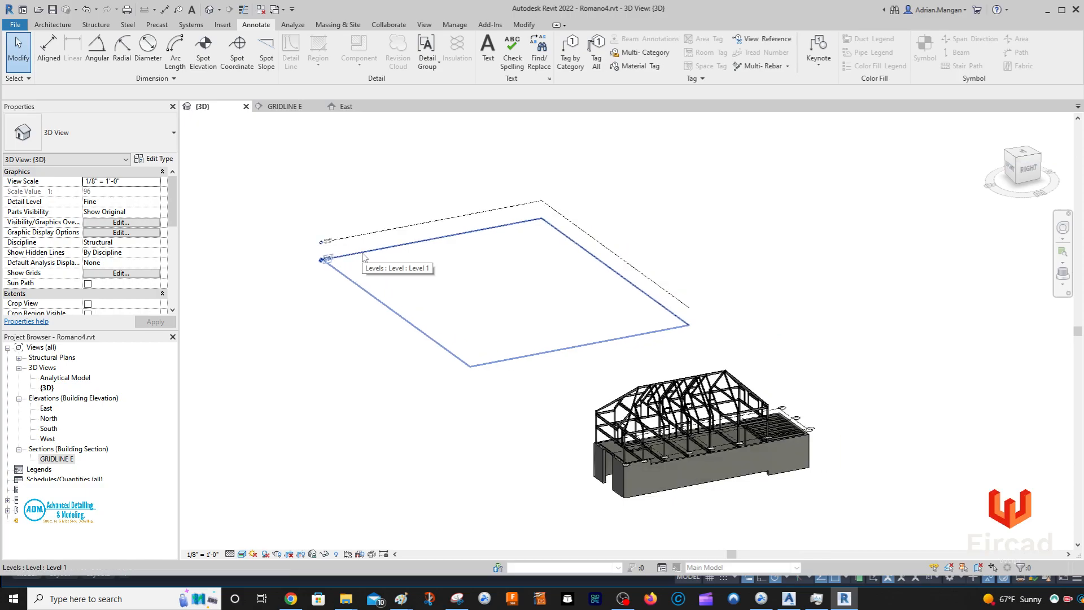
left_click(363, 257)
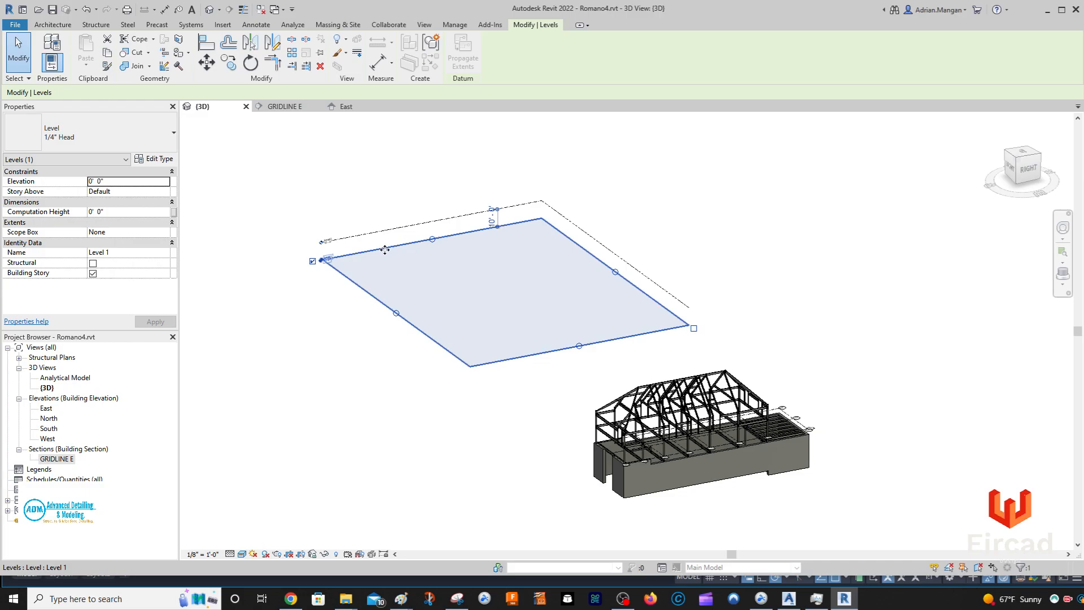
left_click(383, 258)
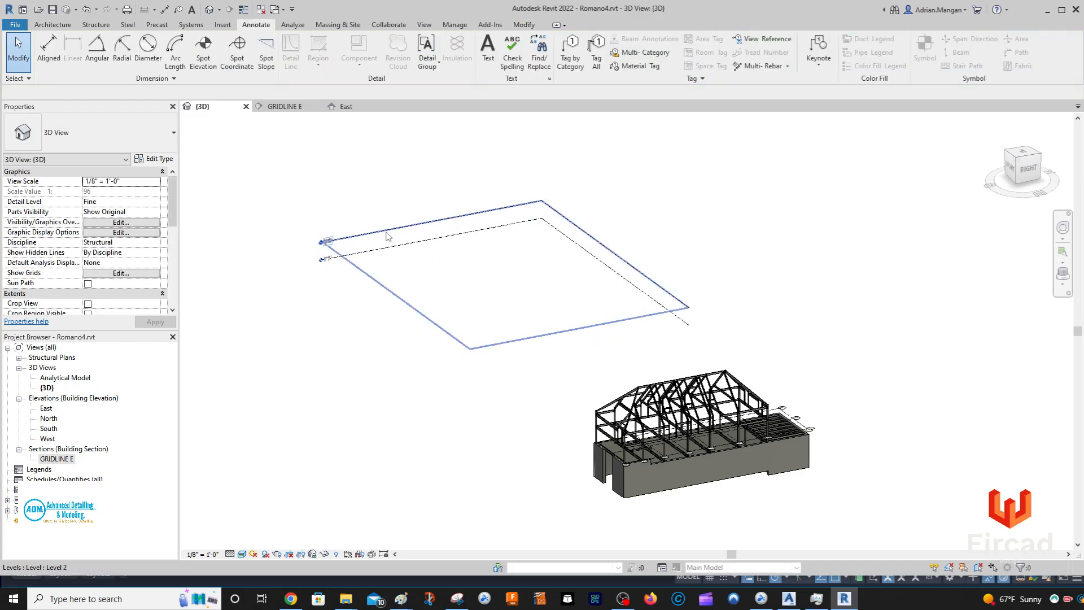
Make the Site model category visible in the 3D view's Visibility/Graphic Overrides
middle_click_drag(680, 359, 751, 345)
key("v")
key("v")
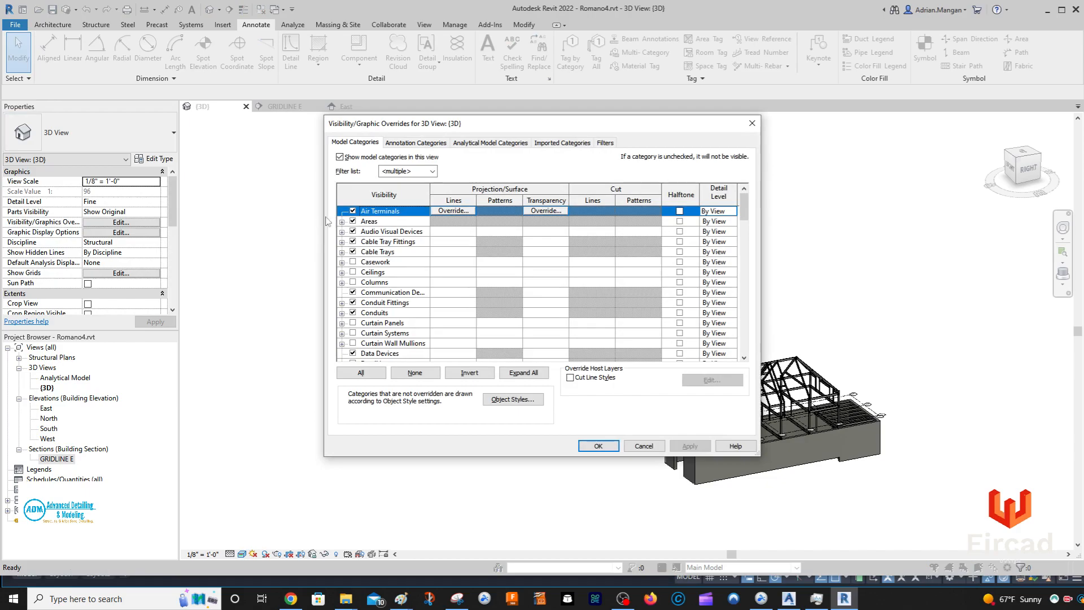
scroll(396, 295, "down", 8)
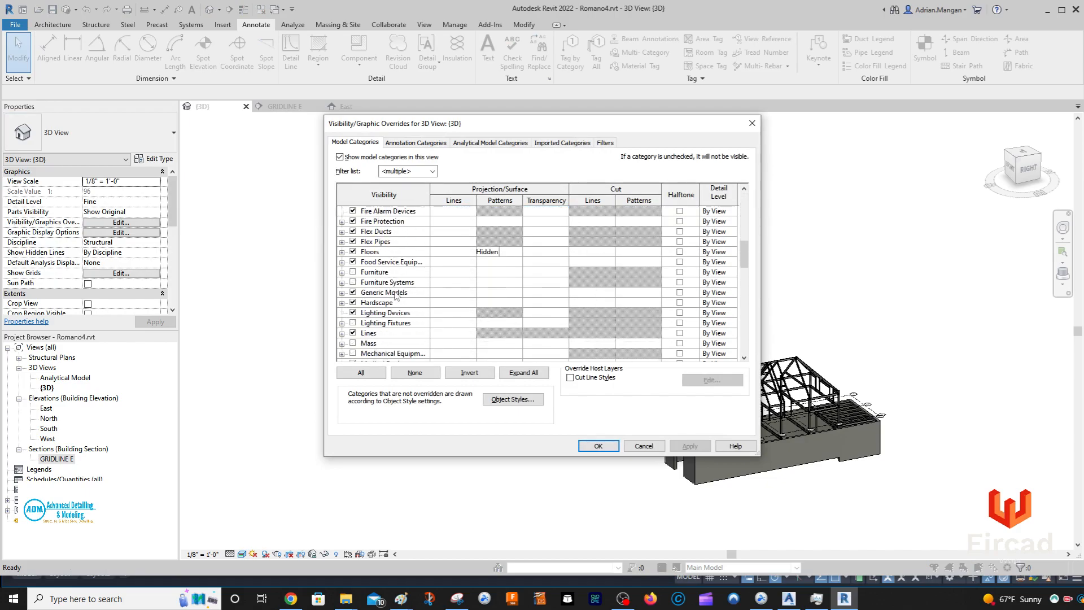
scroll(396, 295, "down", 8)
scroll(397, 320, "down", 3)
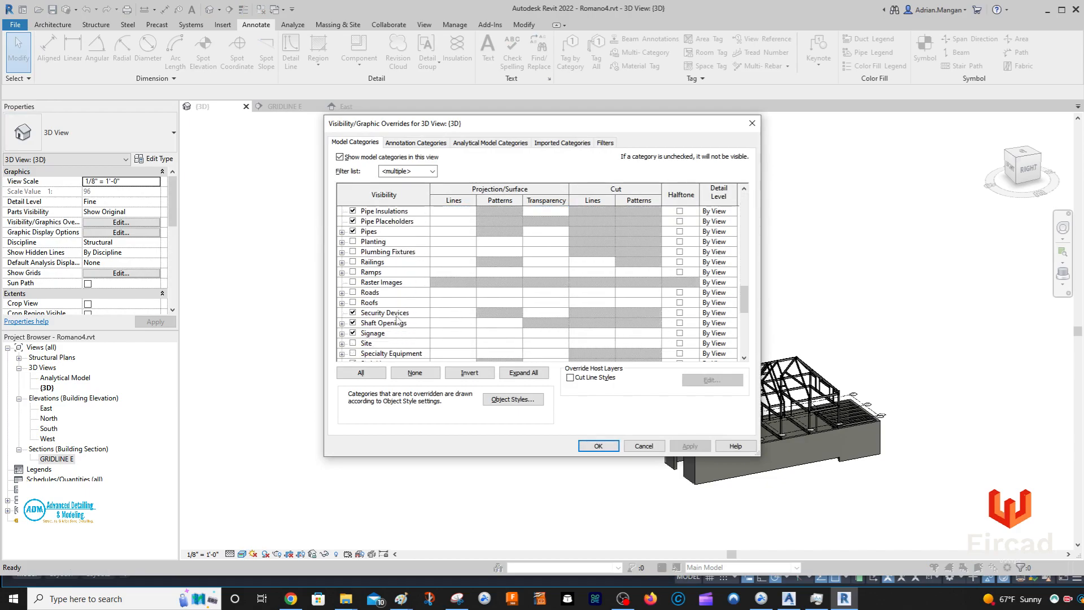
scroll(382, 310, "down", 4)
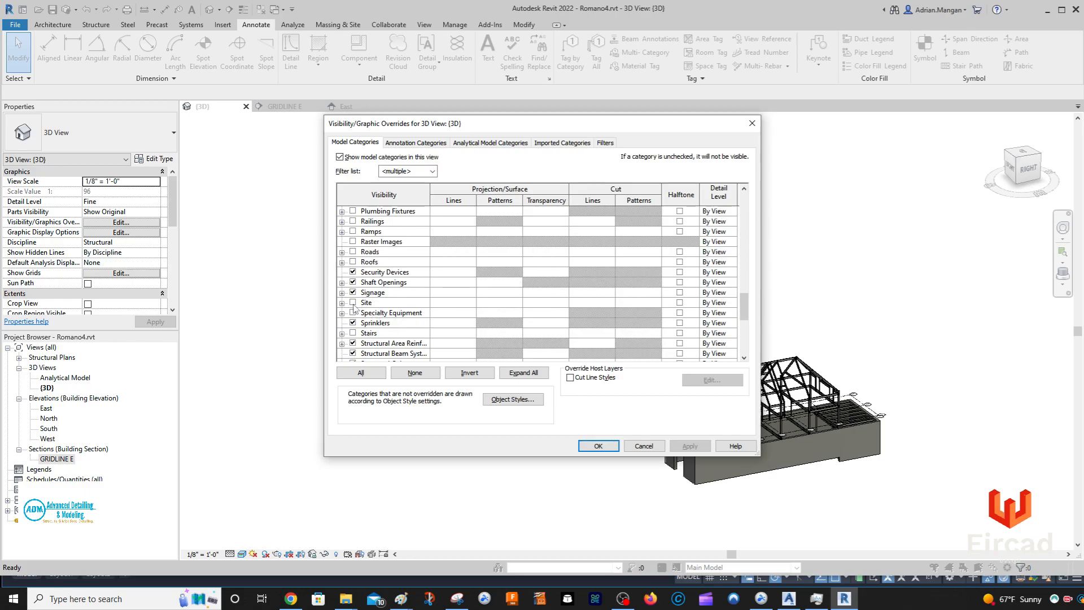
left_click(353, 303)
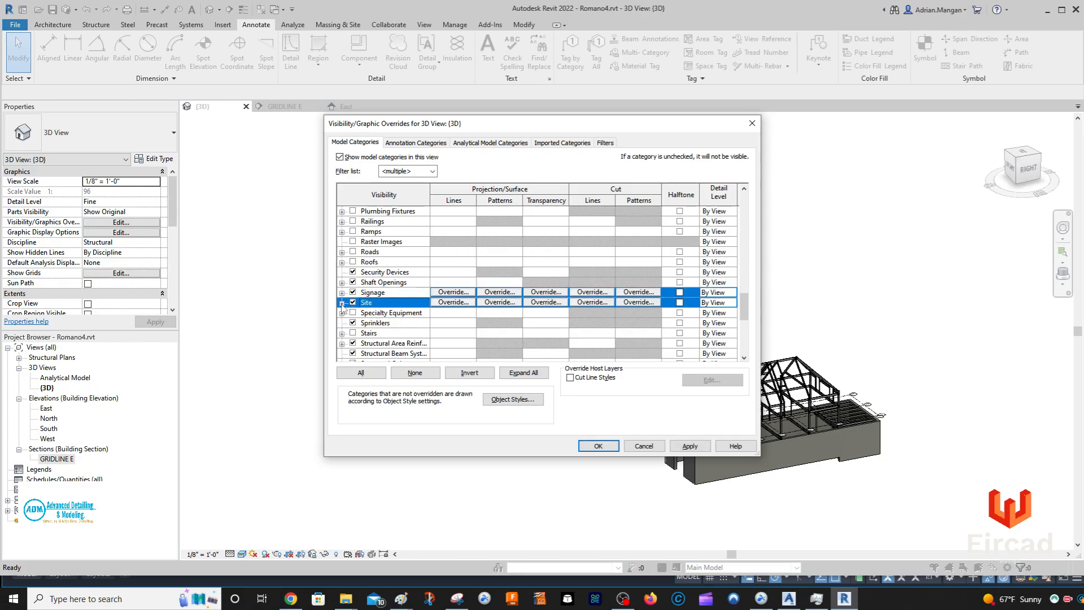
Turn on the Project Base Point subcategory under Site and apply the visibility overrides to the 3D view
left_click(341, 303)
scroll(374, 323, "down", 3)
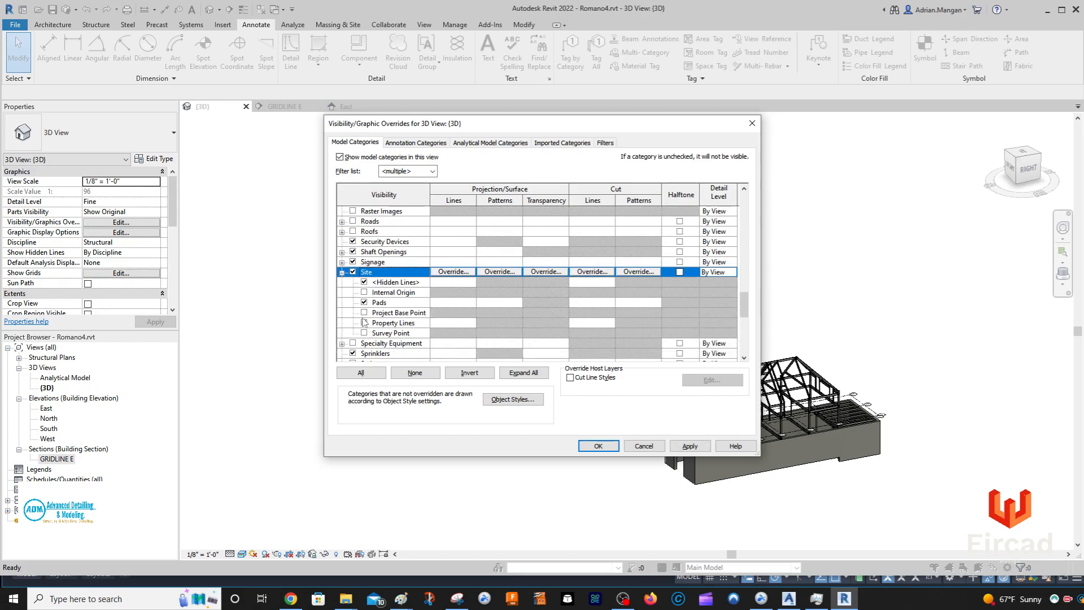
left_click(364, 312)
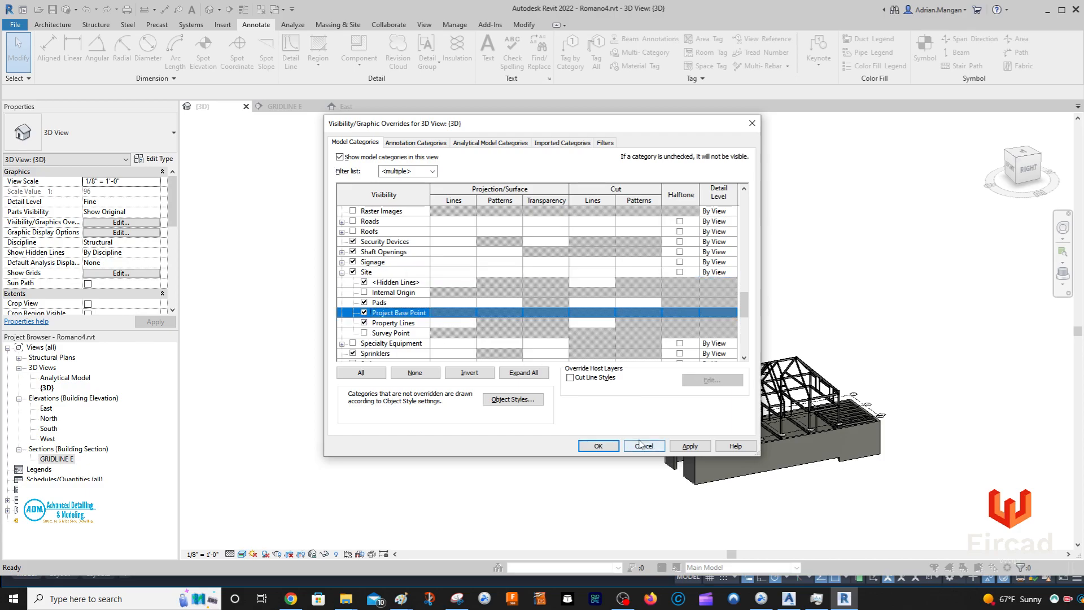
left_click(676, 446)
left_click(599, 446)
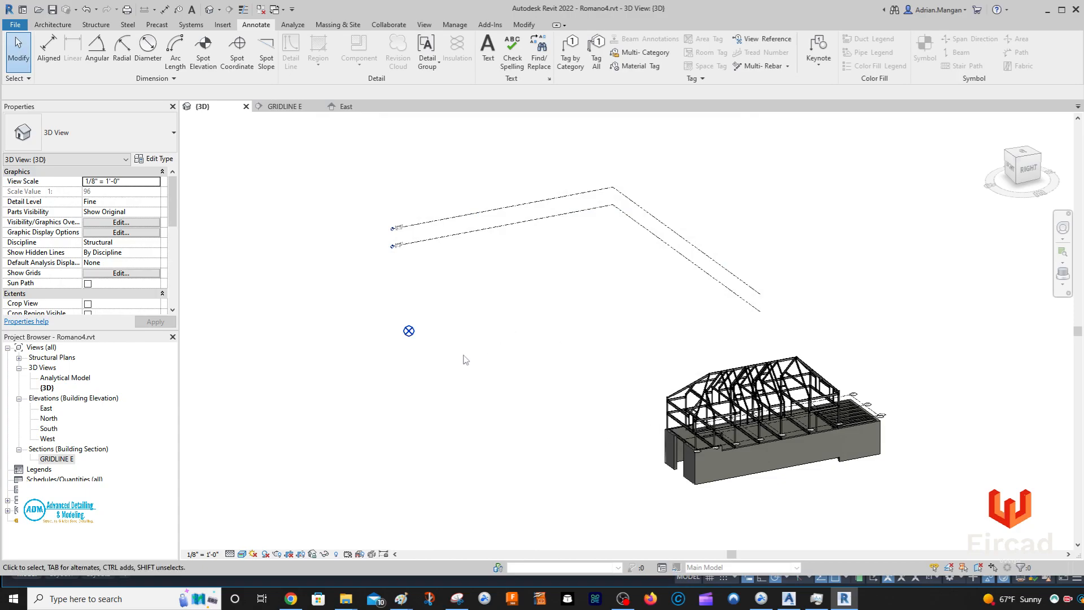
middle_click_drag(519, 319, 513, 310)
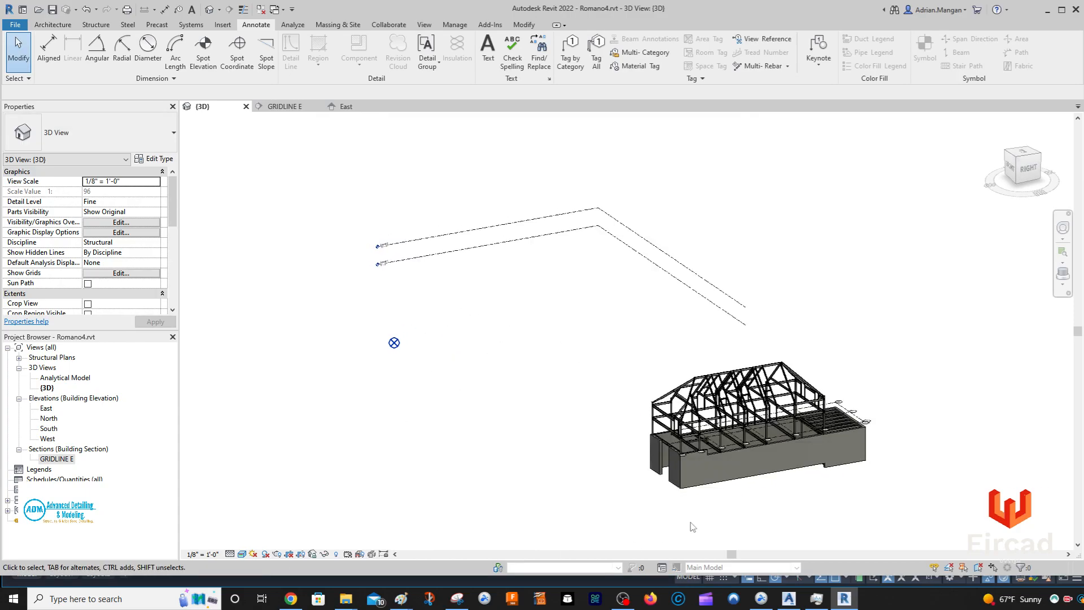
Switch to Advance Steel and examine the end of the bolted beam where it meets the column
left_click(788, 598)
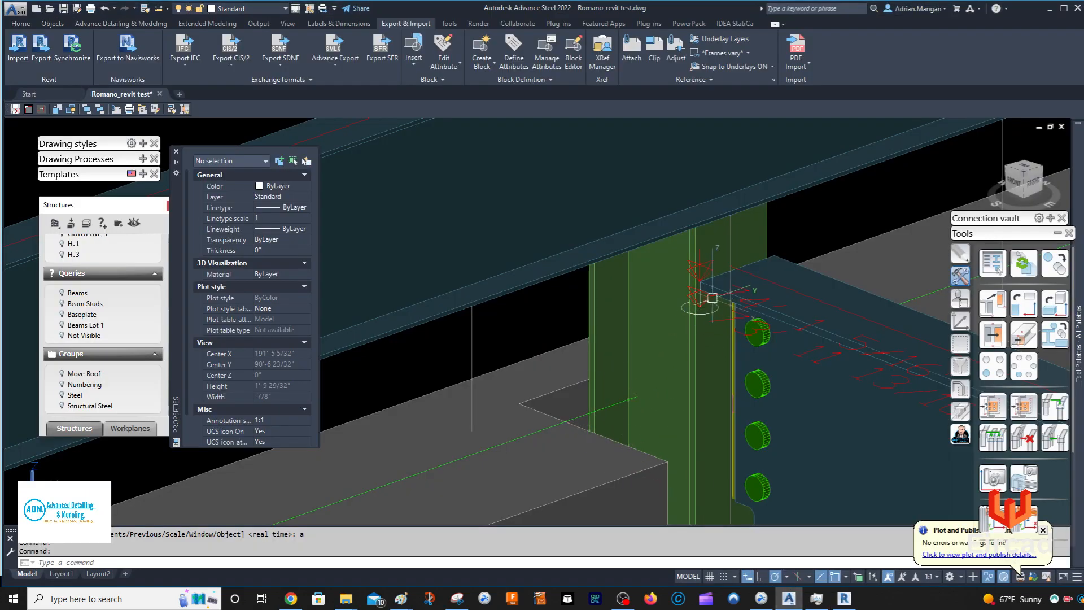
scroll(723, 290, "up", 5)
middle_click_drag(716, 290, 497, 312)
scroll(576, 316, "down", 4)
middle_click_drag(573, 317, 476, 308)
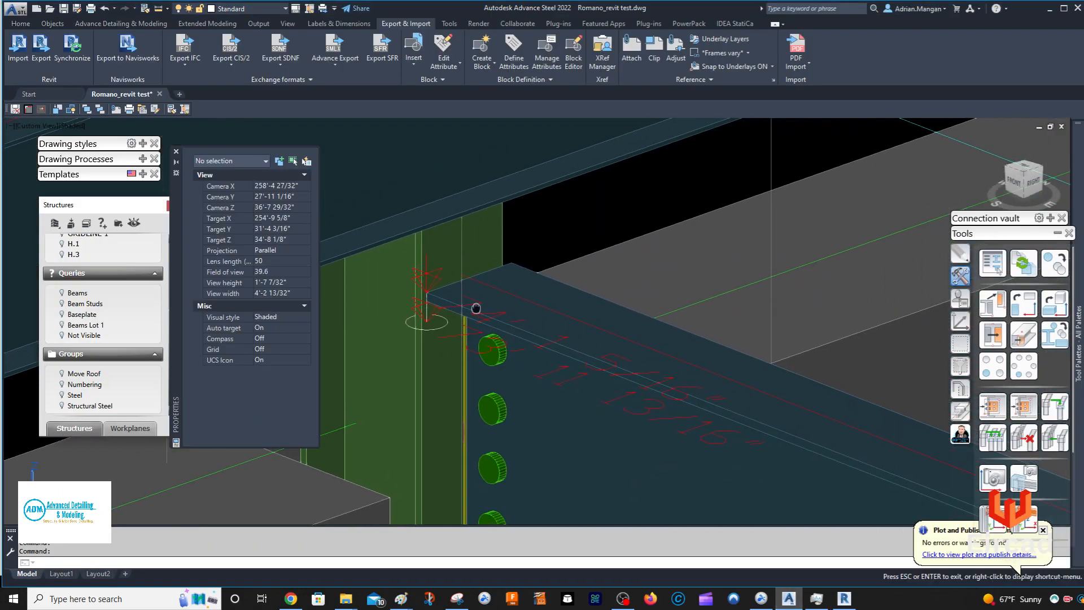
scroll(478, 297, "up", 5)
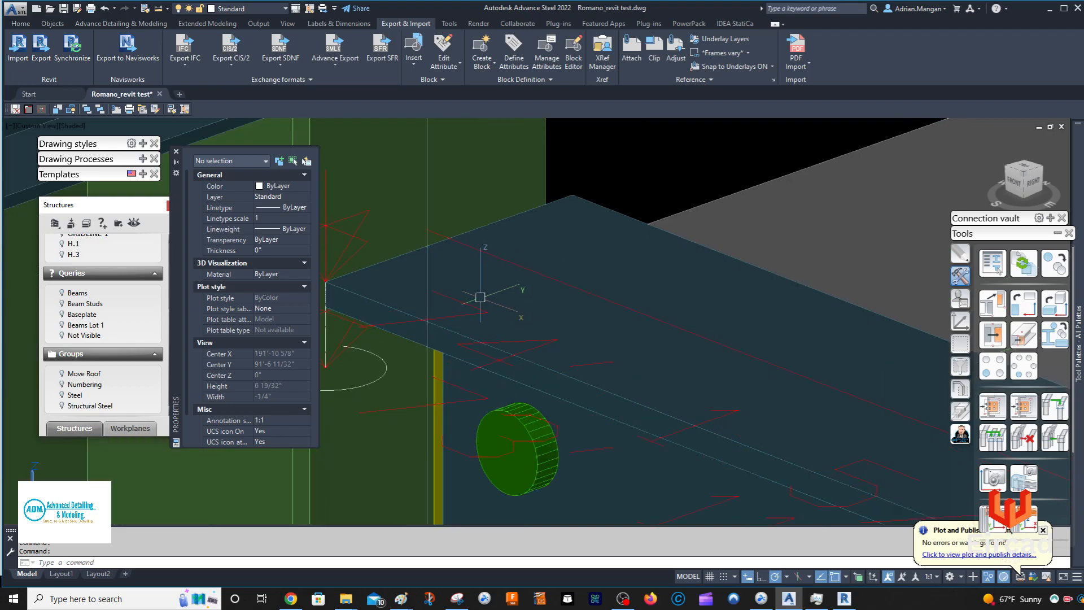
scroll(479, 298, "down", 5)
scroll(480, 298, "up", 3)
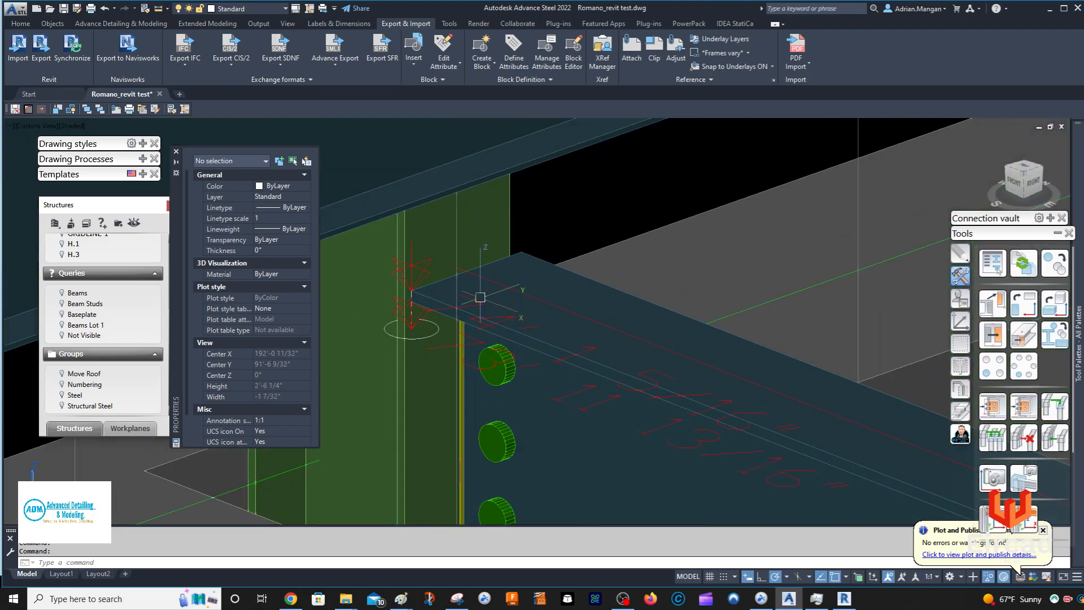
scroll(557, 302, "down", 5)
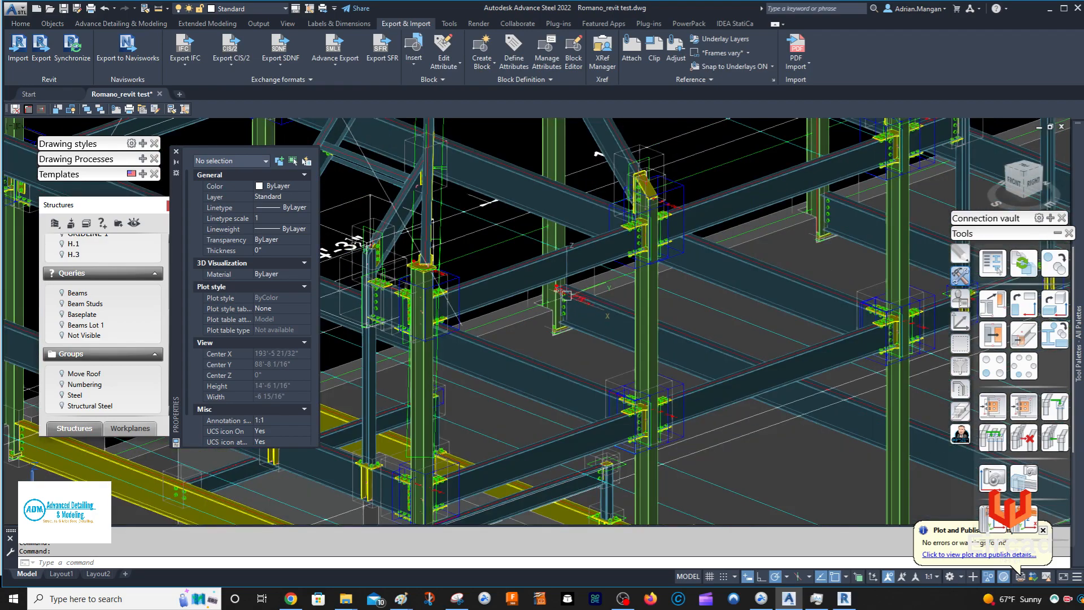
scroll(567, 295, "up", 4)
scroll(567, 248, "up", 5)
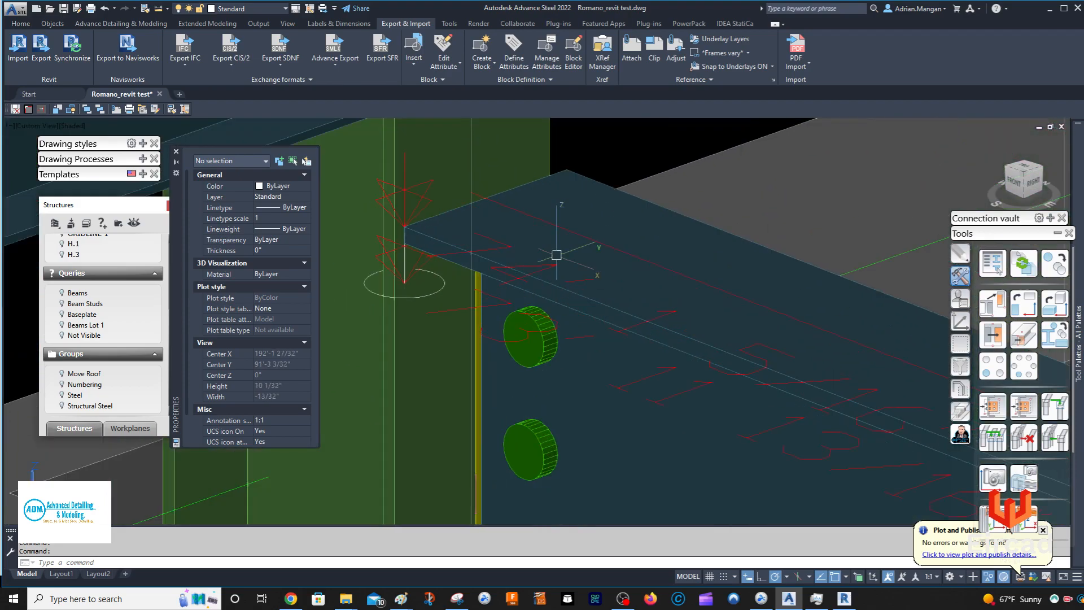
scroll(570, 253, "down", 10)
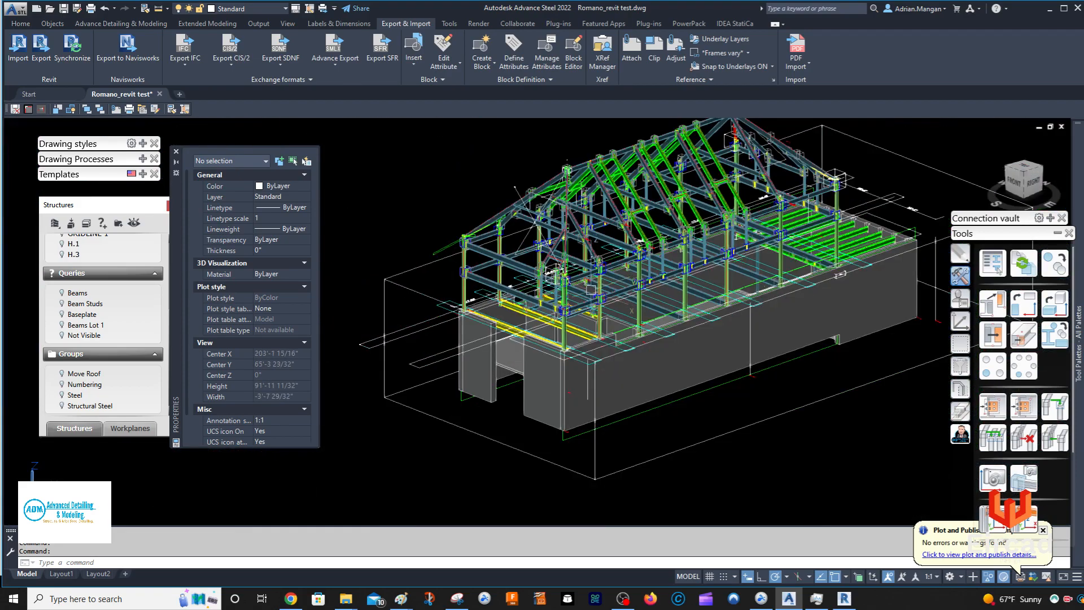
Examine the ends of the yellow floor beams at the columns and the top of the foundation walls
middle_click_drag(590, 289, 497, 290, "shift")
scroll(497, 291, "up", 5)
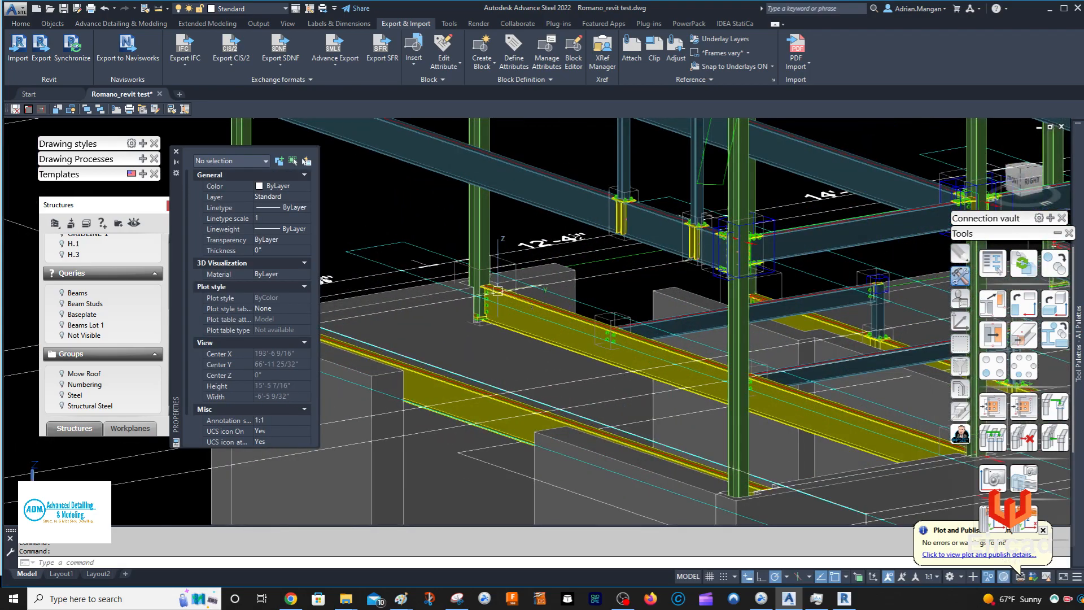
scroll(497, 291, "up", 2)
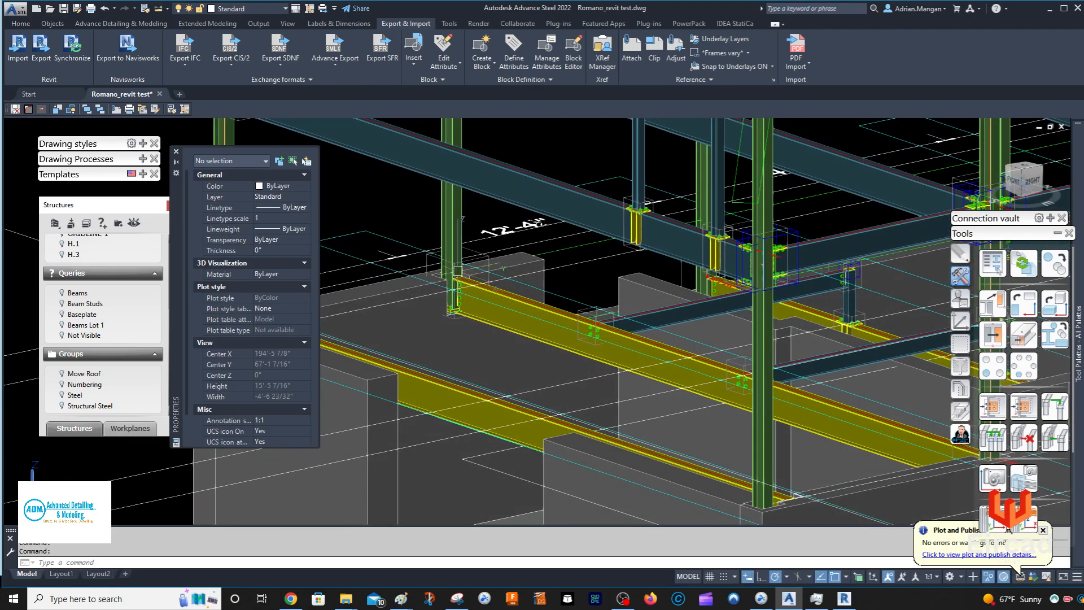
scroll(458, 270, "up", 4)
scroll(463, 324, "down", 8)
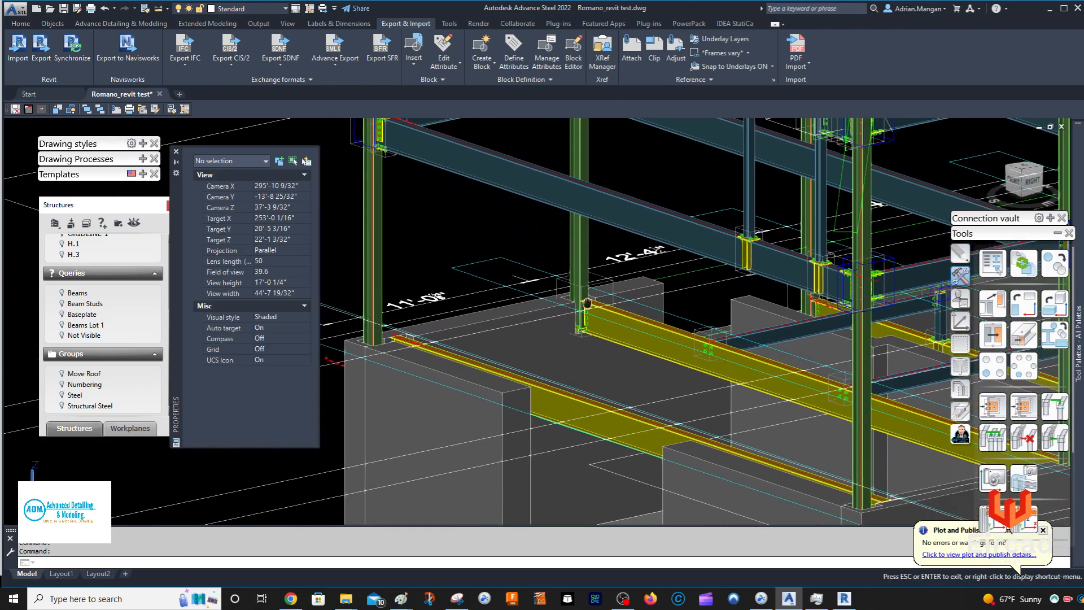
scroll(463, 325, "up", 7)
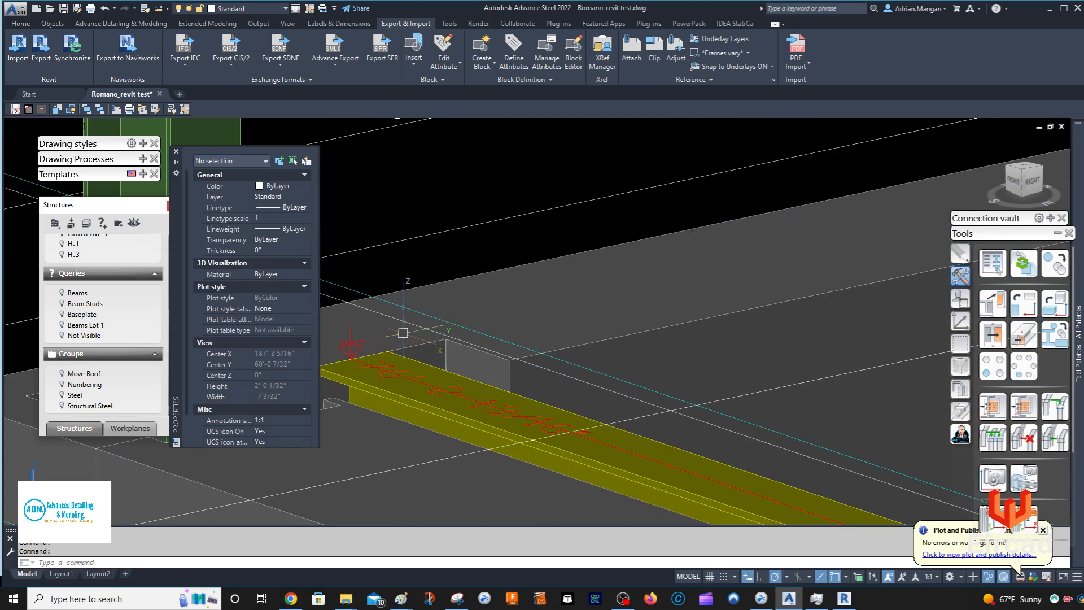
scroll(402, 332, "down", 9)
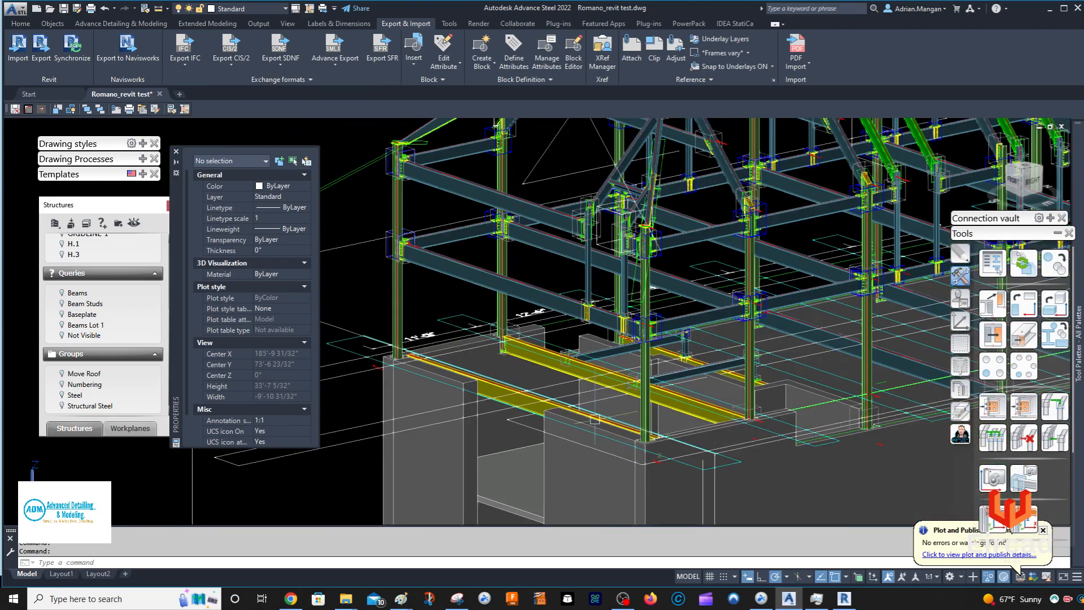
Switch to Revit and check the levels and grids against the frame in the East elevation, the GRIDLINE E section and the 3D view
left_click(844, 599)
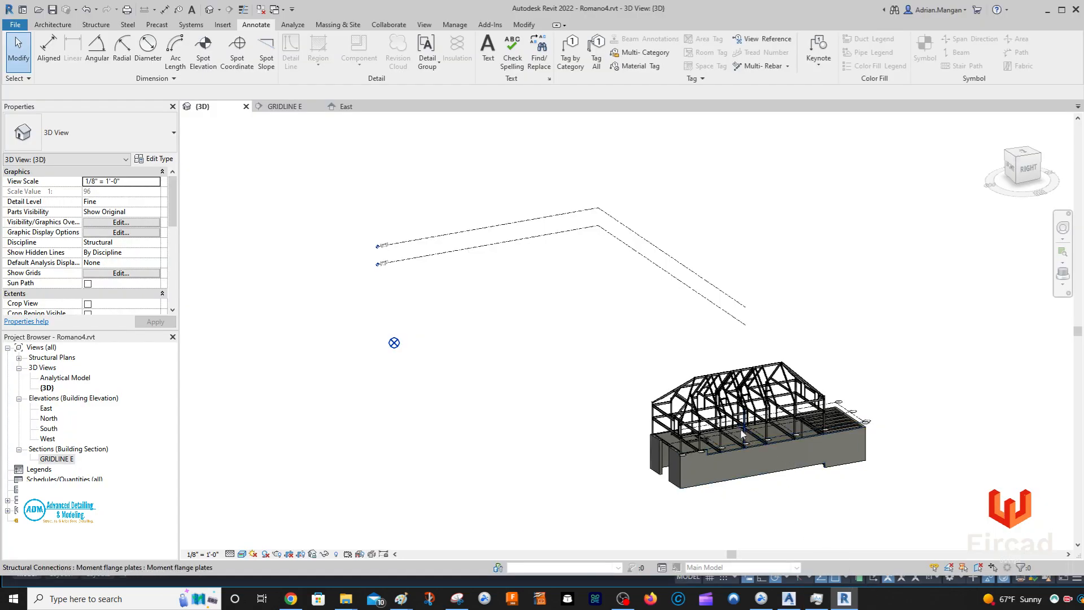
middle_click_drag(745, 435, 678, 414)
left_click(346, 106)
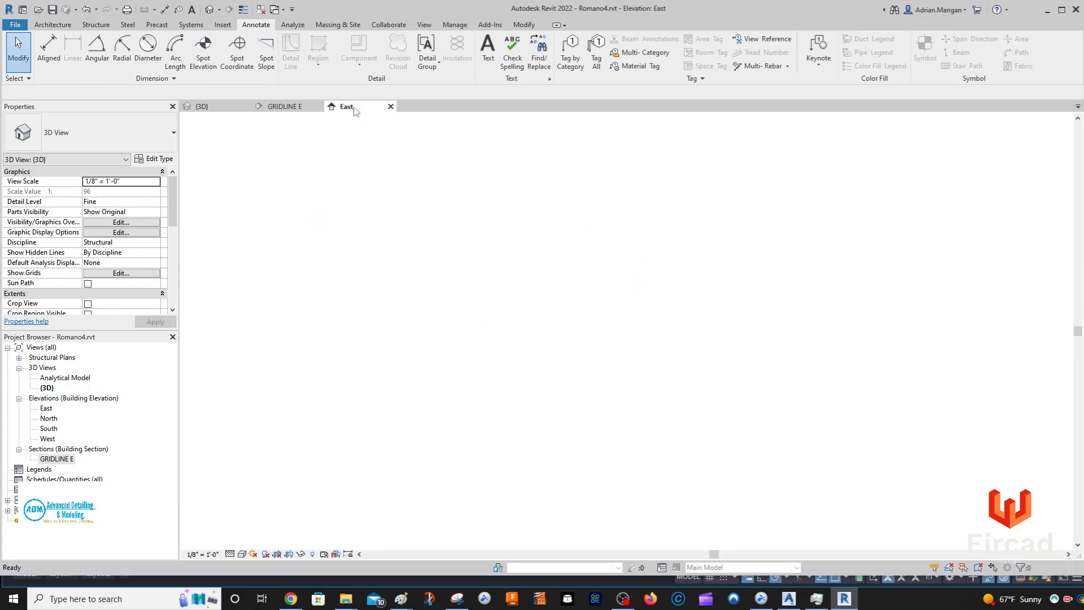
scroll(661, 337, "down", 1)
middle_click_drag(660, 338, 973, 293)
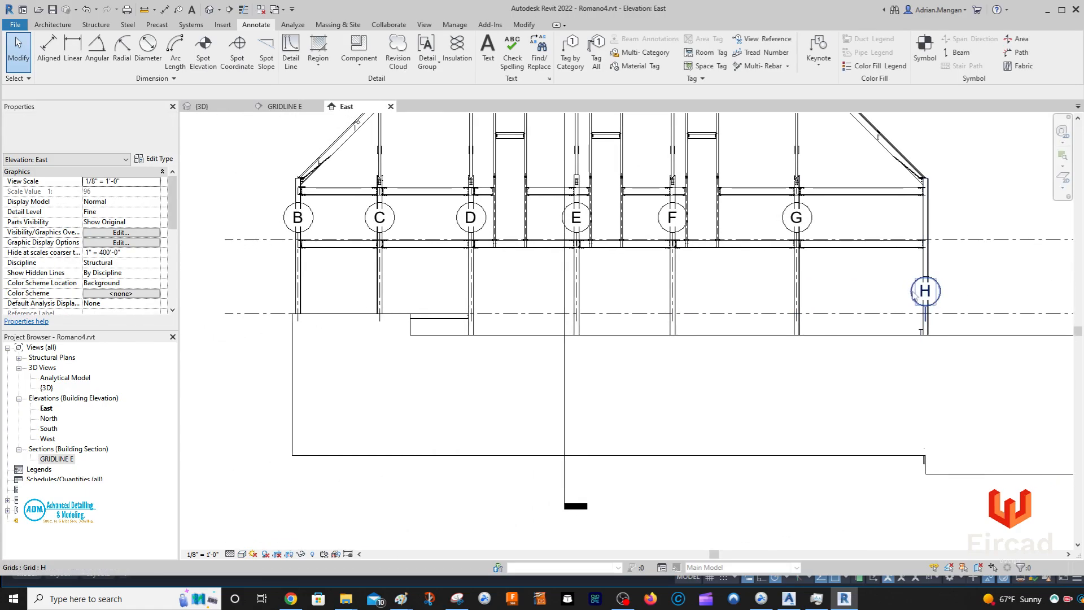
middle_click_drag(806, 309, 723, 319)
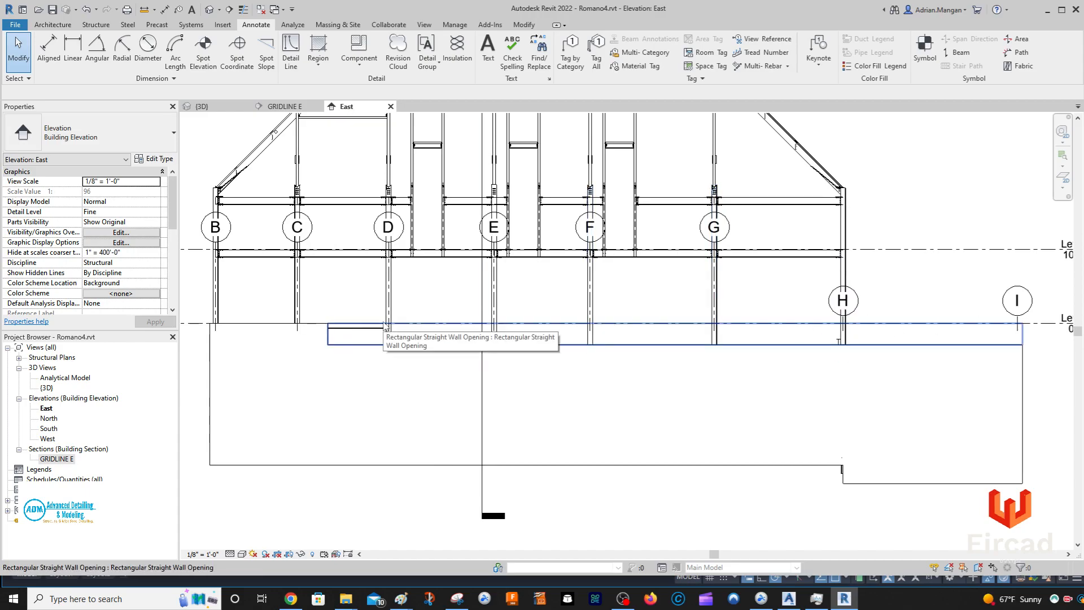
middle_click_drag(344, 285, 563, 297)
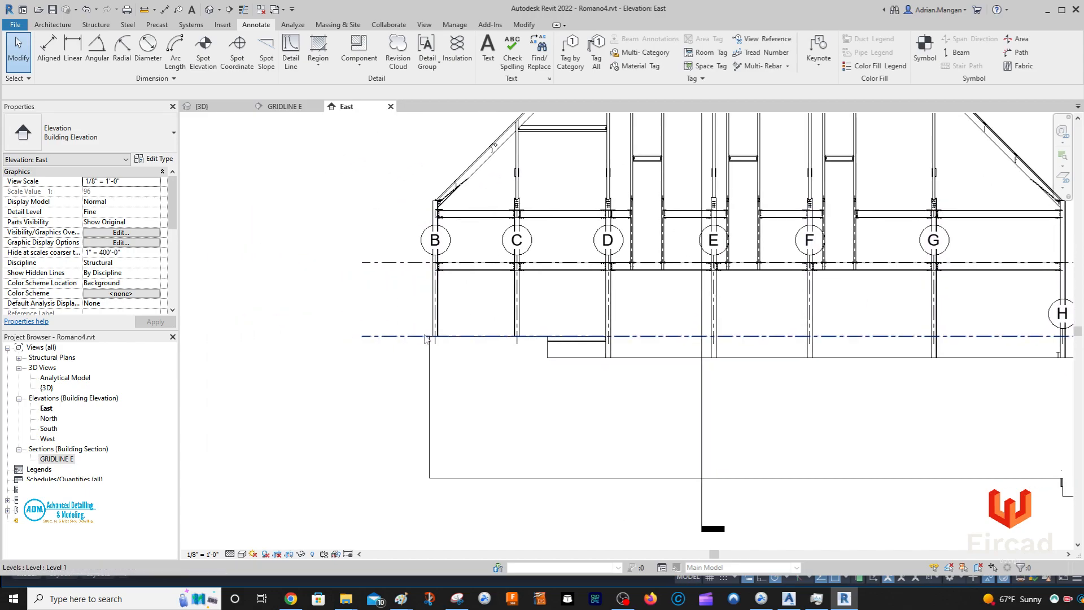
left_click(280, 110)
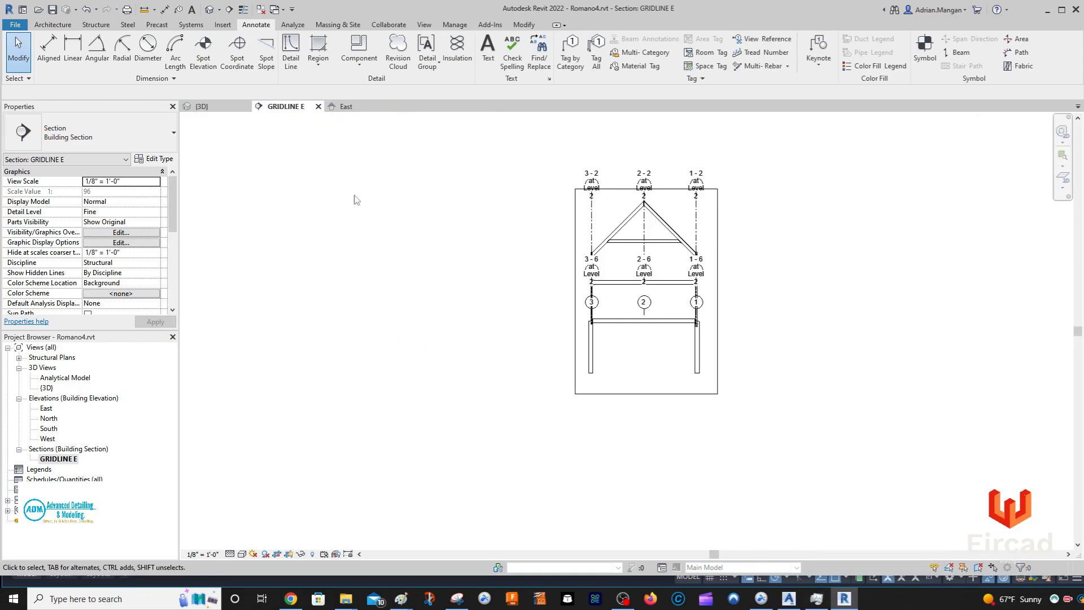
left_click(224, 112)
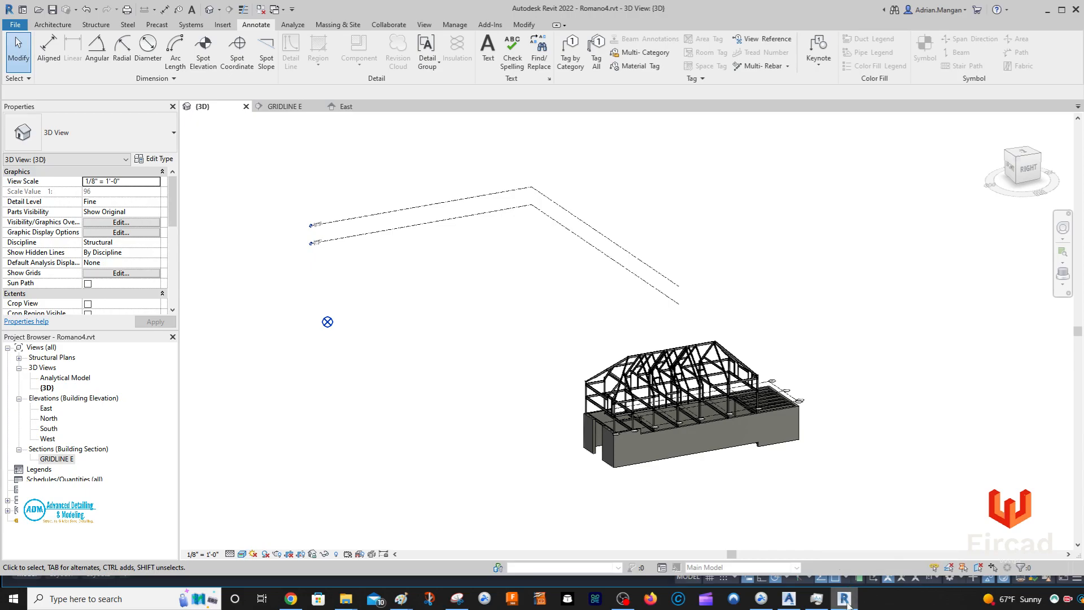
Switch to Advance Steel and check the absolute height of the level symbol on the end of the yellow floor beam
left_click(788, 598)
scroll(446, 355, "up", 8)
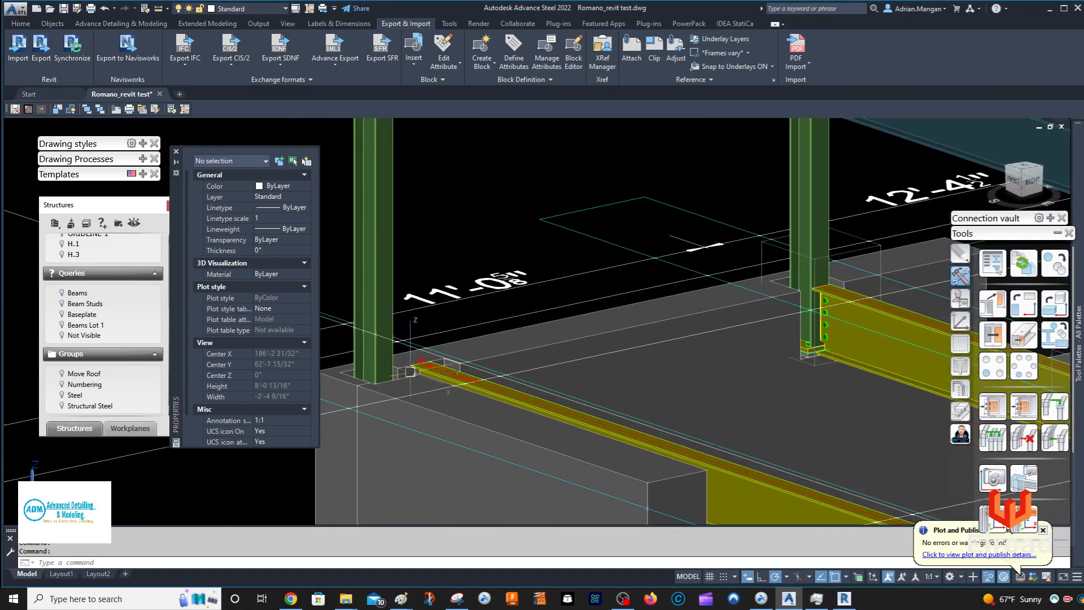
scroll(444, 338, "down", 5)
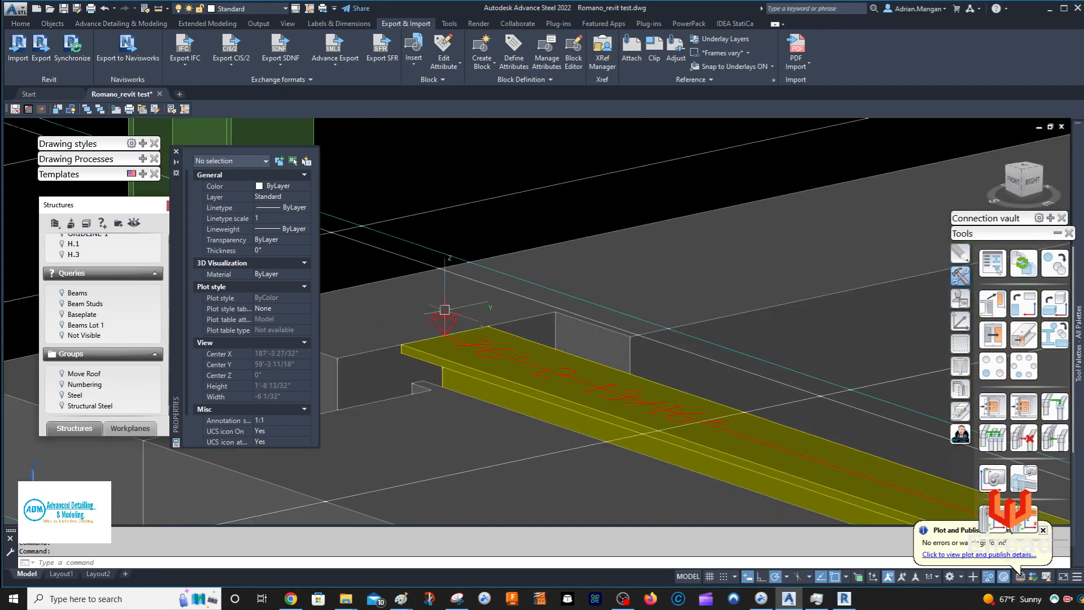
left_click(609, 380)
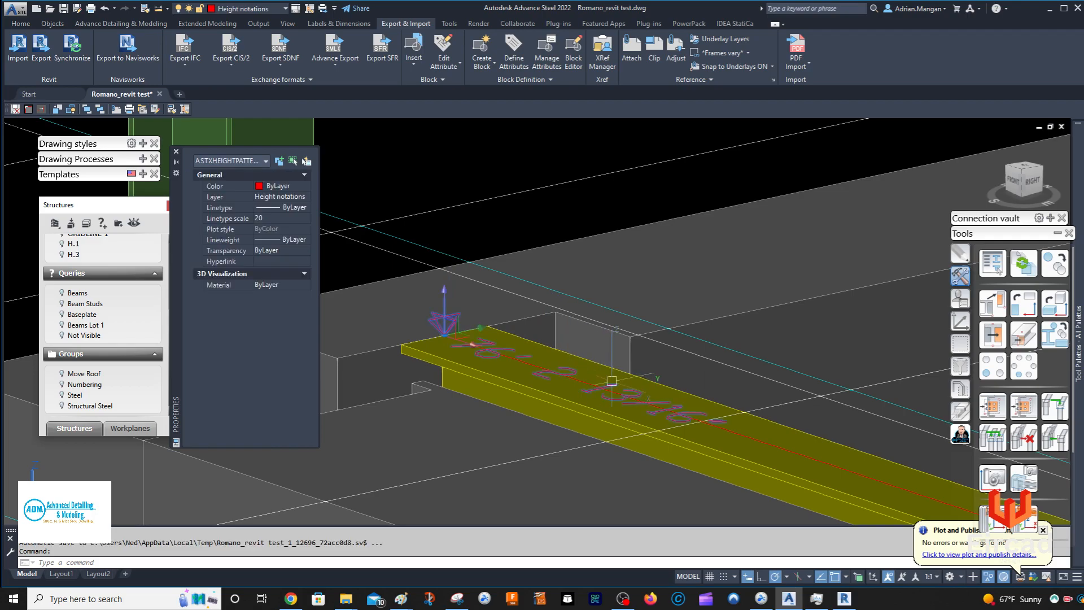
double_click(612, 381)
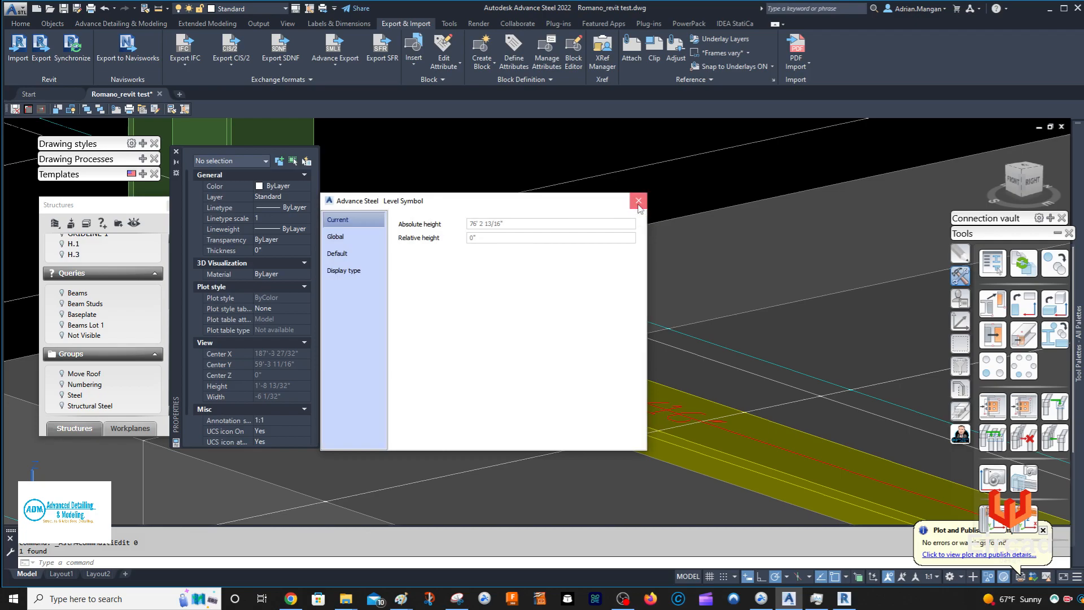
left_click(638, 201)
Switch to Revit and set the project base point's elevation to -76' 2 13/16"
left_click(841, 600)
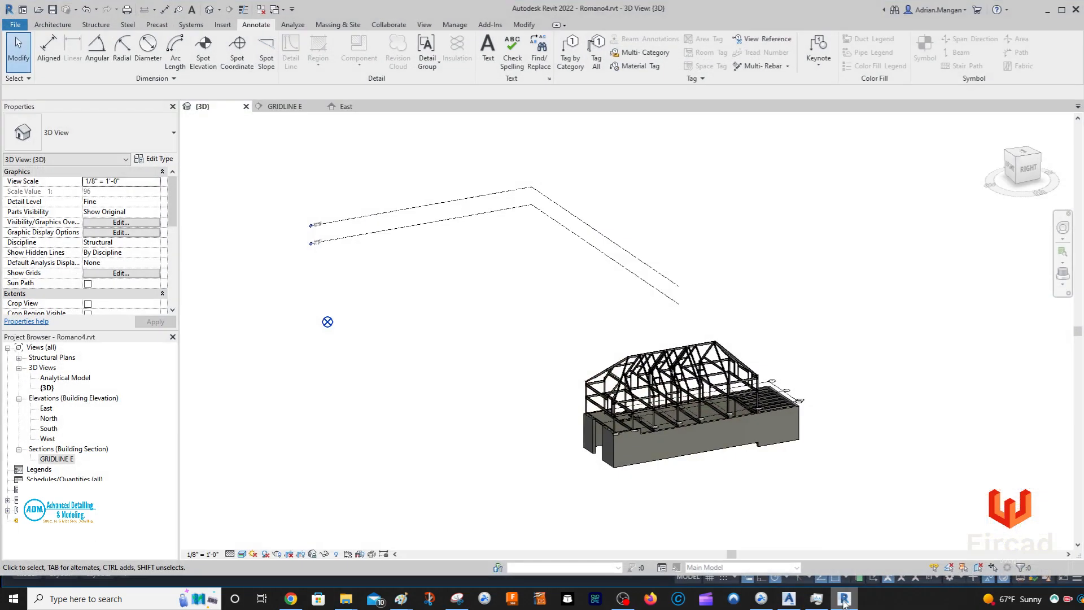
left_click(316, 315)
left_click(107, 201)
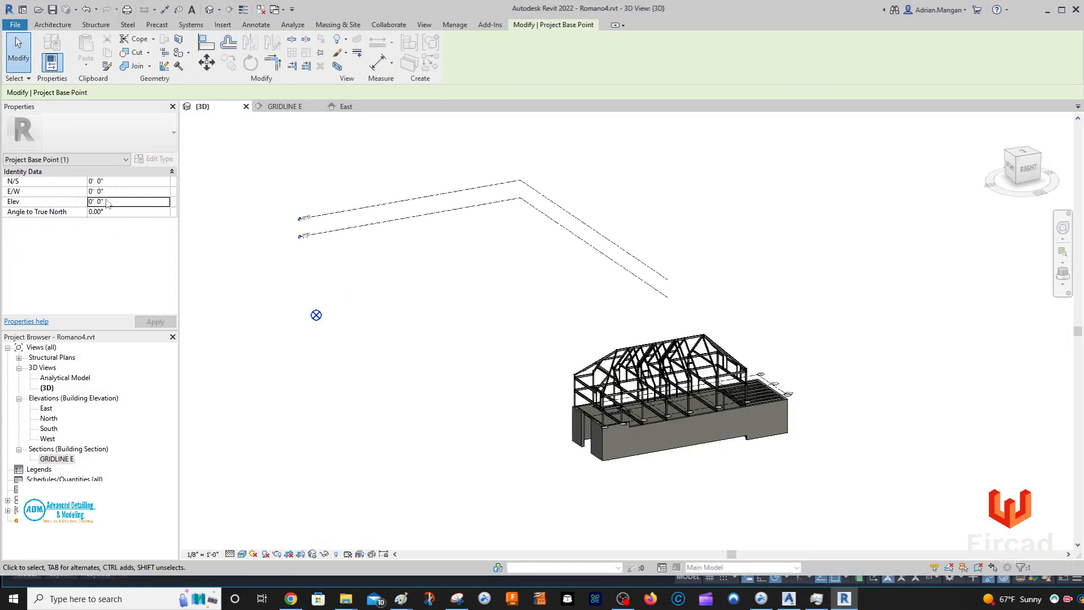
left_click_drag(104, 201, 70, 204)
type("-76' 2 13/16")
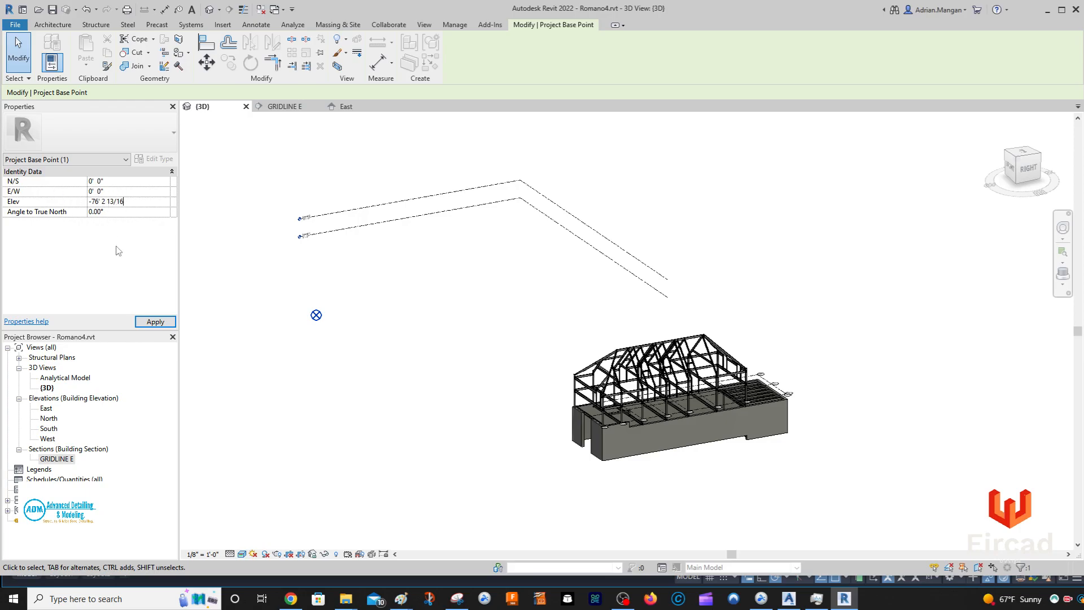
left_click(162, 321)
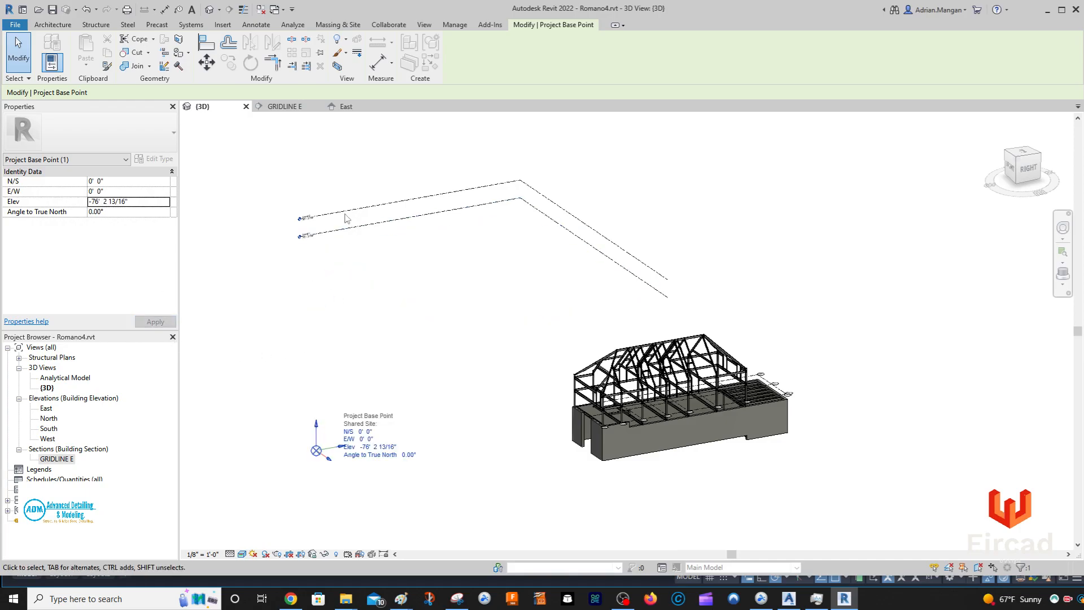
Set the project's Length units to round to the nearest 1/16", leaving the Distance format as it is
scroll(333, 215, "up", 6)
scroll(289, 231, "up", 1)
middle_click_drag(332, 247, 504, 228)
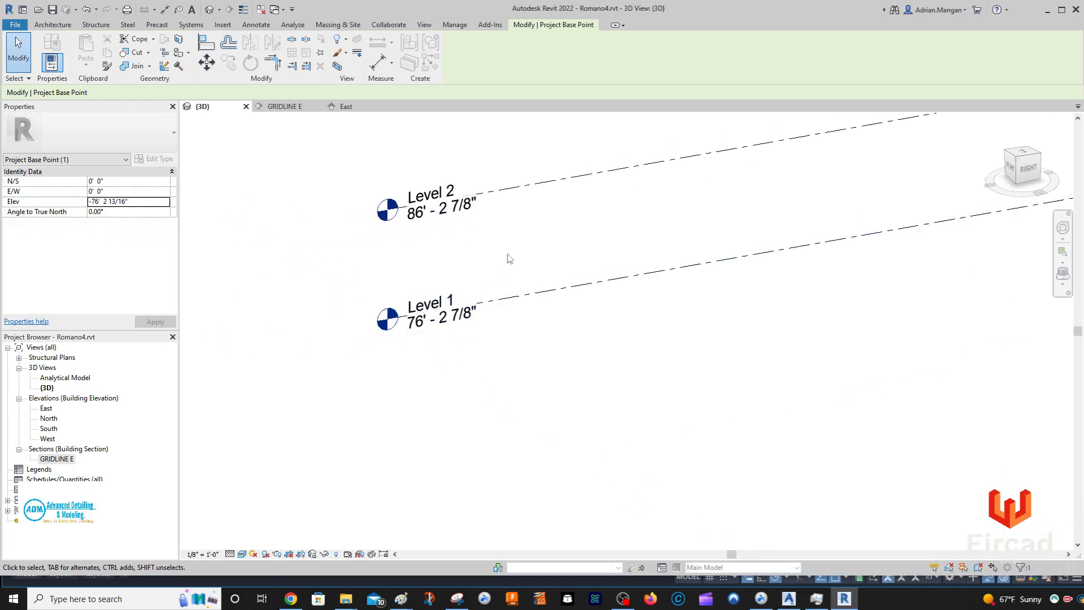
left_click(455, 25)
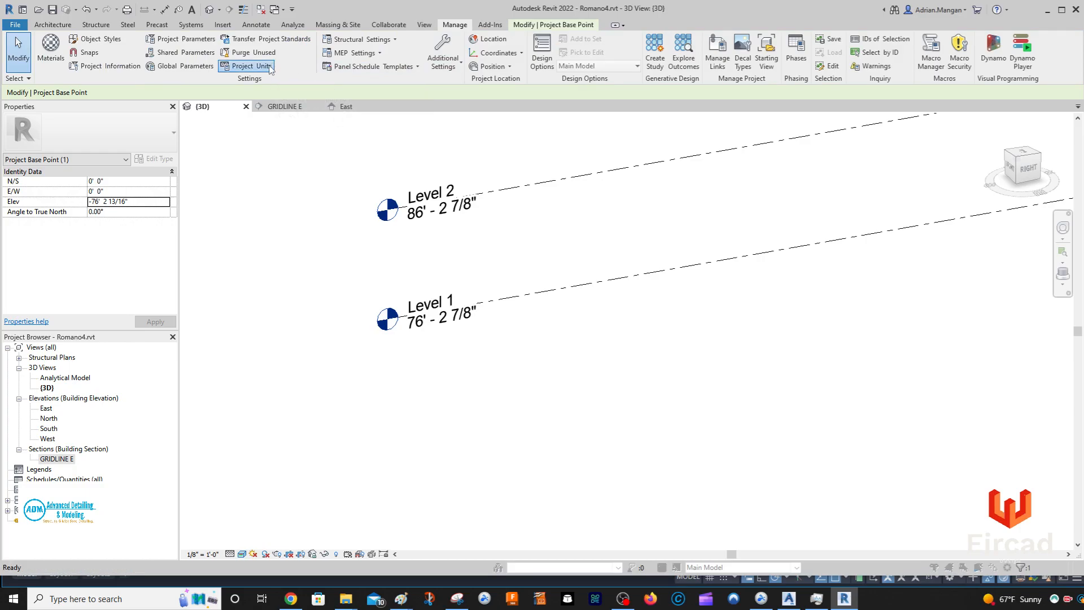
left_click(248, 66)
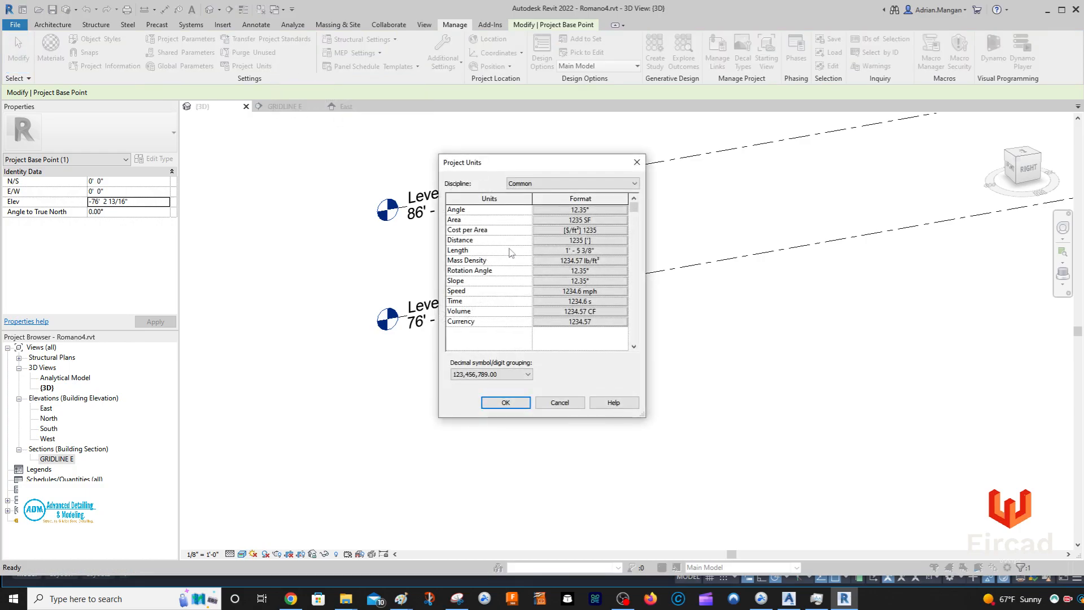
left_click(533, 241)
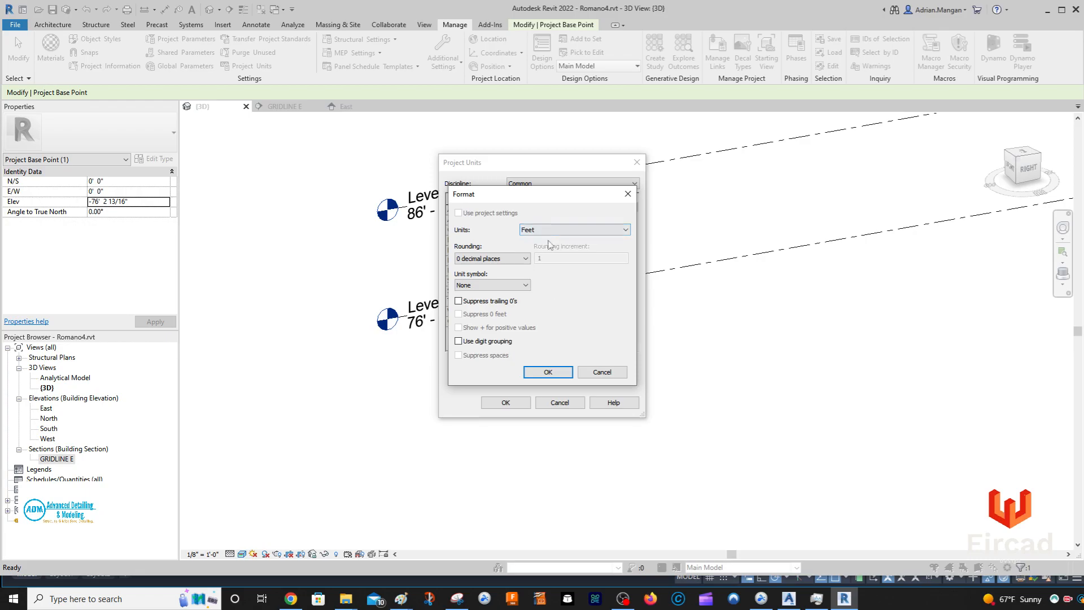
left_click(580, 370)
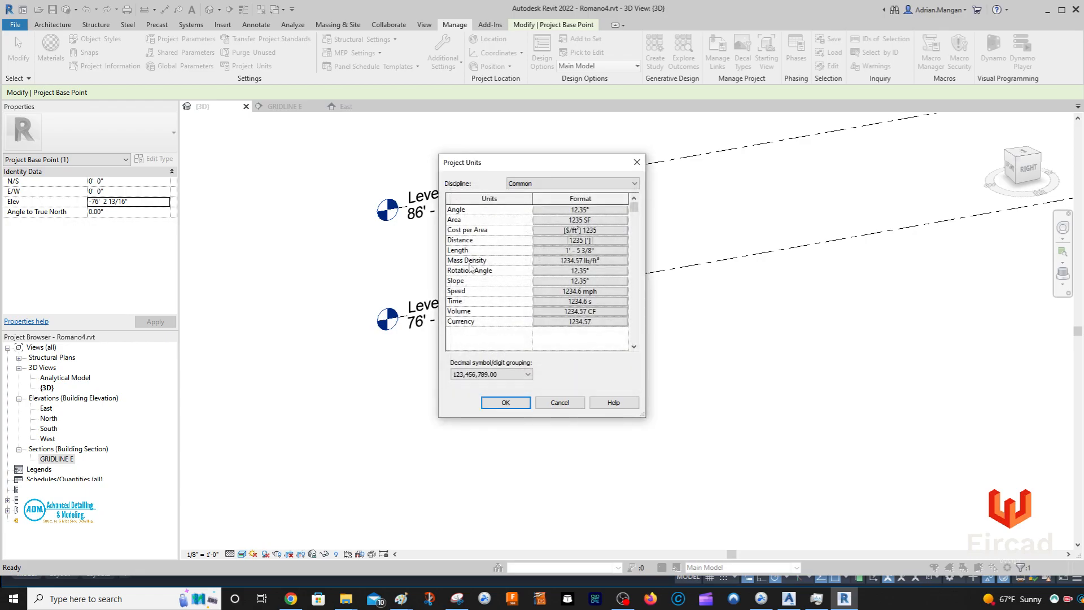
left_click(541, 251)
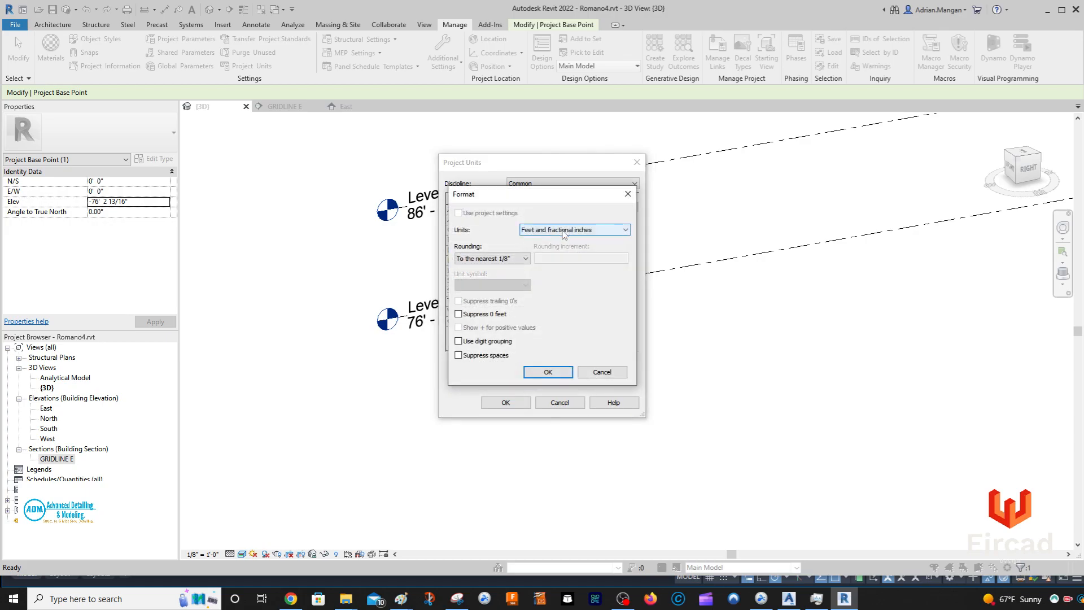
left_click(525, 259)
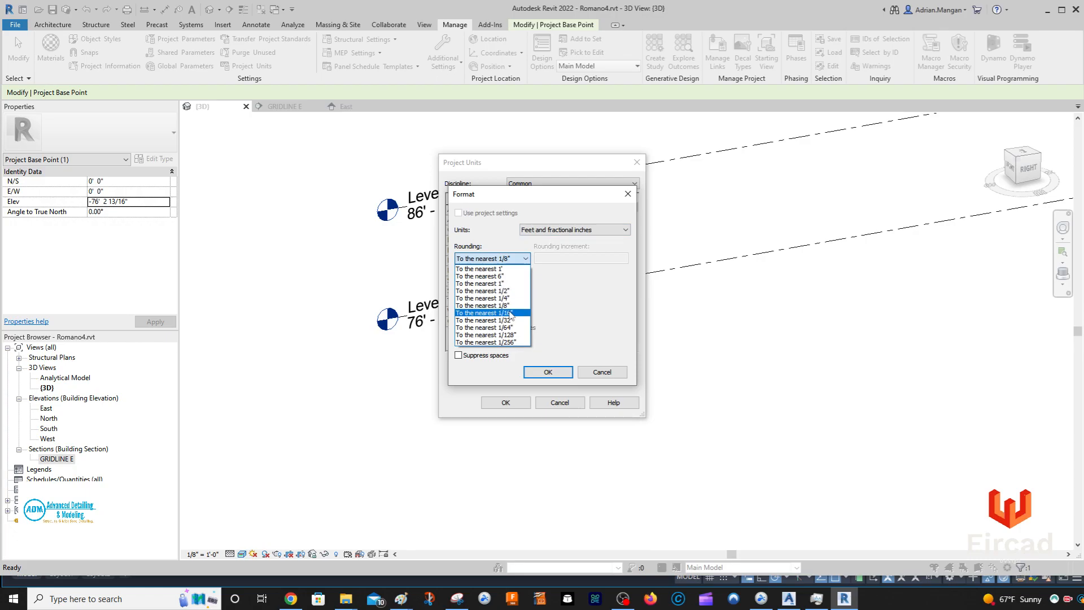
left_click(510, 314)
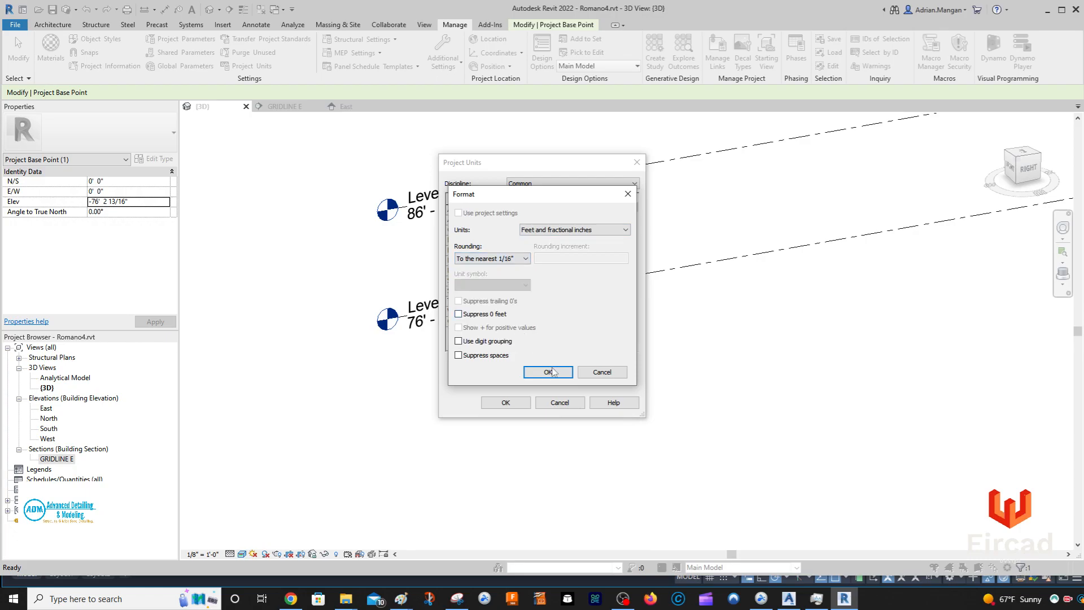
left_click(548, 372)
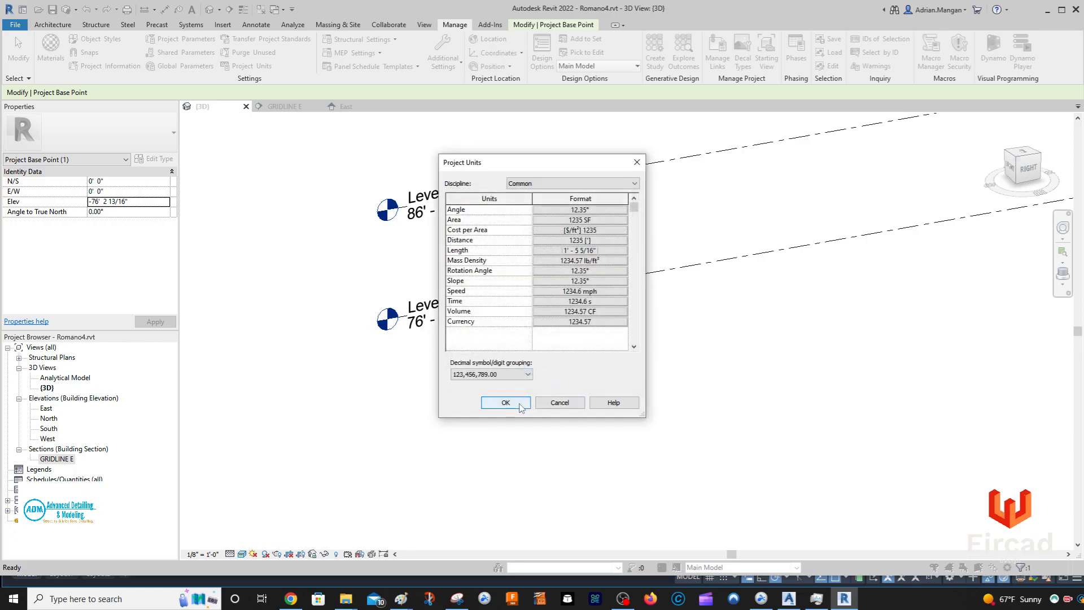
left_click(505, 403)
left_click(511, 396)
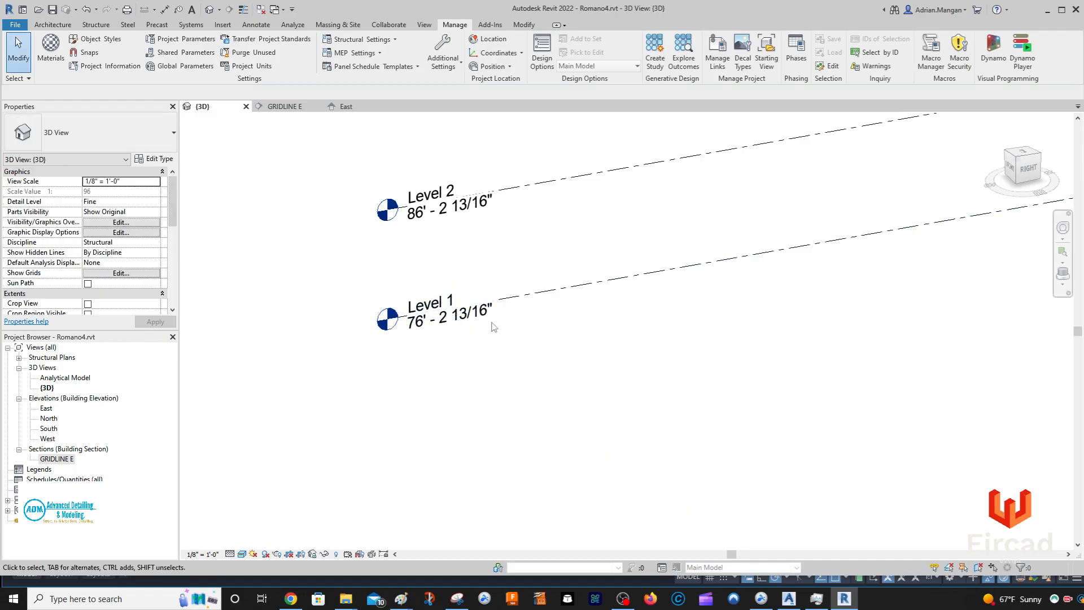
Delete Level 1 together with its dependent elements and structural plan views
scroll(547, 312, "down", 4)
middle_click_drag(511, 320, 364, 343)
scroll(379, 278, "down", 3)
middle_click_drag(378, 278, 281, 256)
scroll(279, 258, "down", 2)
scroll(432, 247, "down", 2)
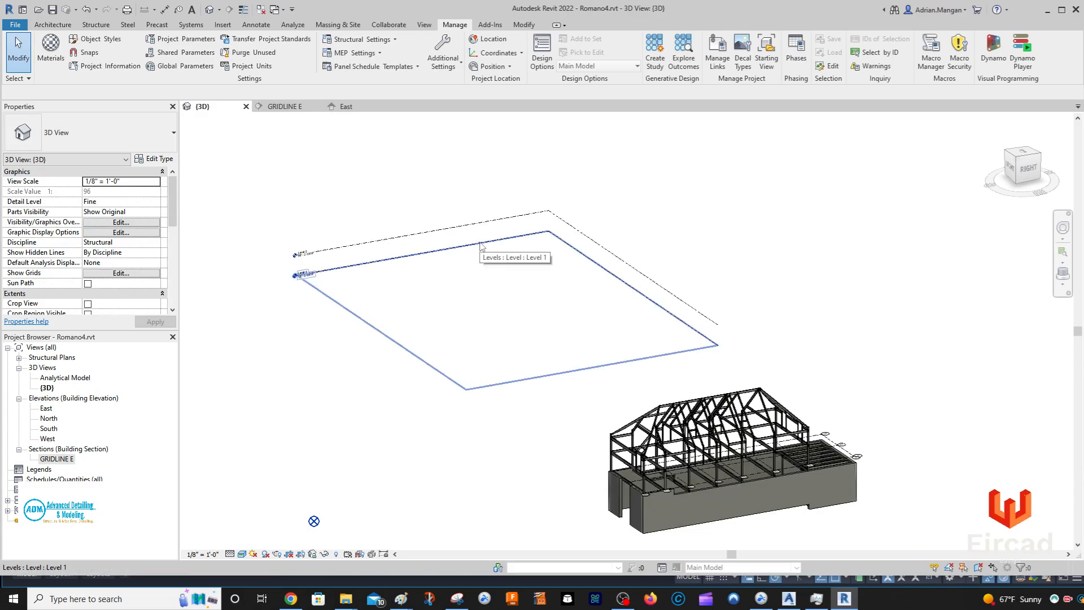
left_click(483, 245)
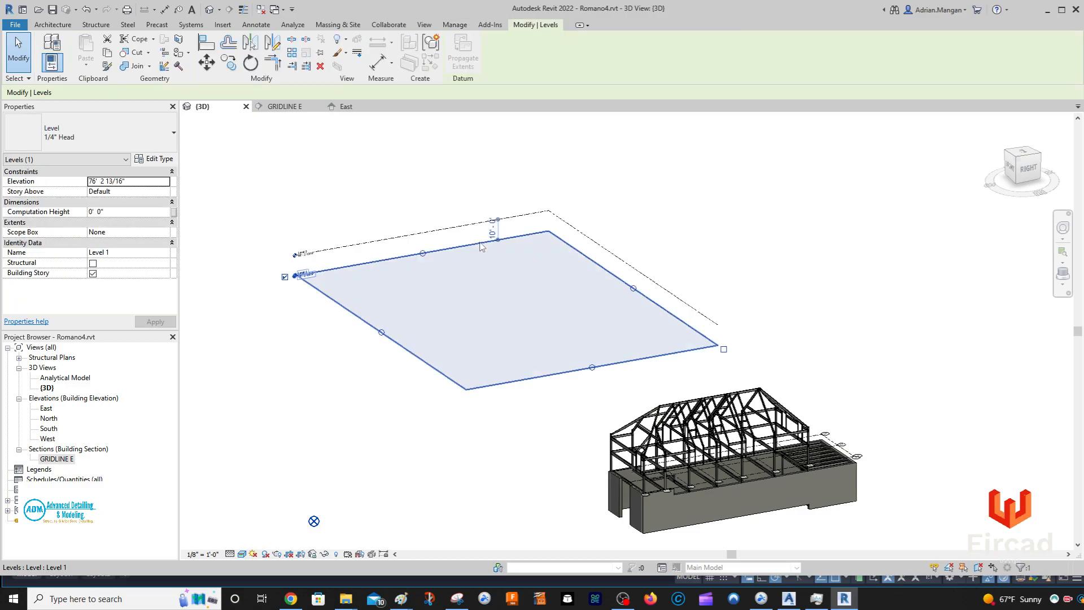
key("Delete")
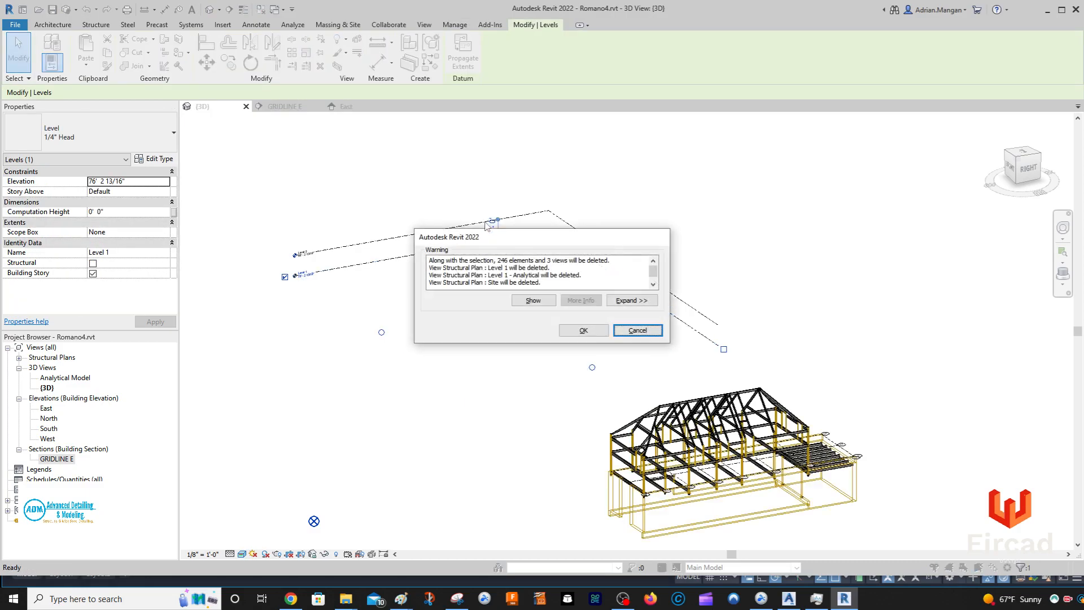
left_click(581, 331)
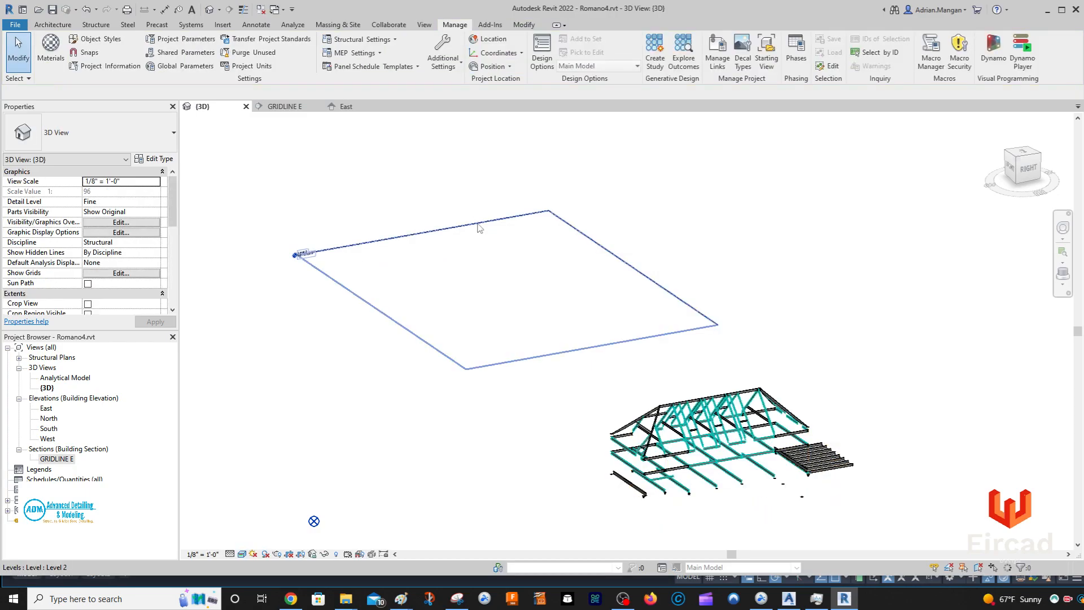
Stretch the near edge of Level 2's extents toward the building in the 3D view
left_click(478, 227)
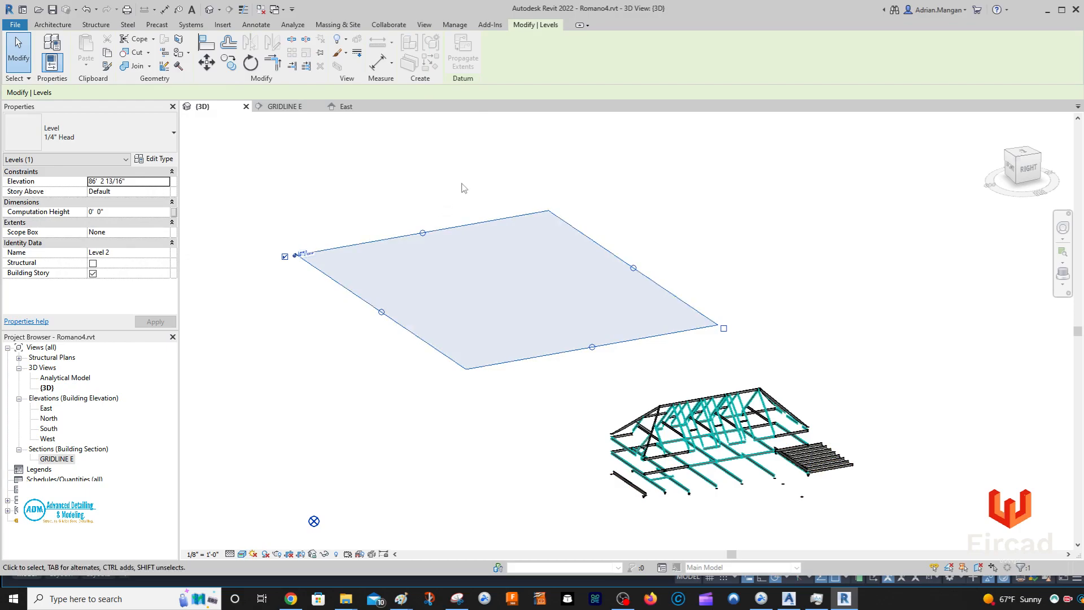
key("Escape")
left_click(464, 224)
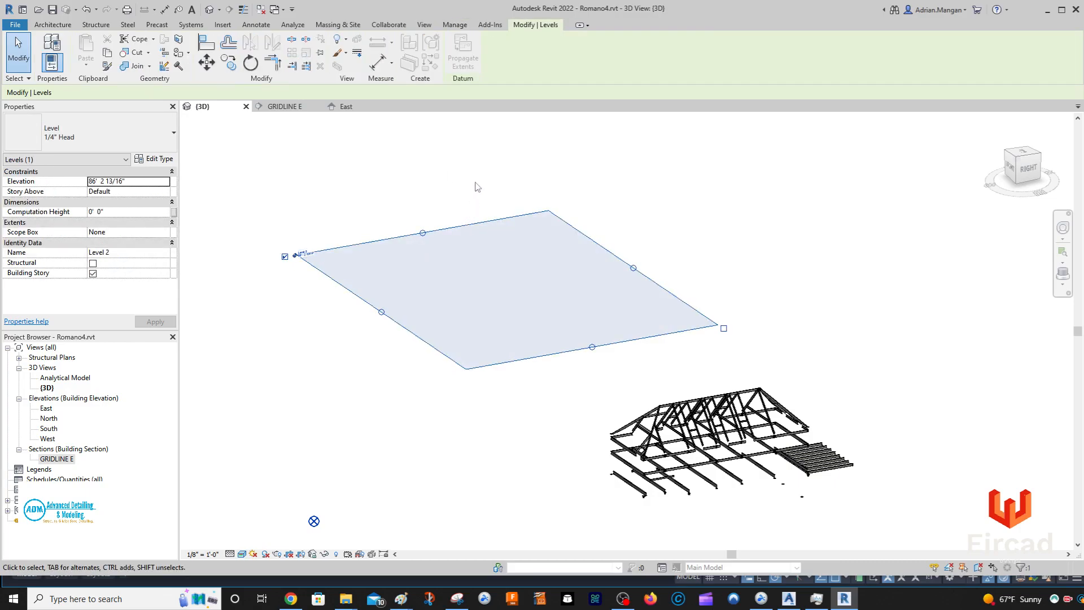
mouse_move(433, 214)
middle_mouse_down()
mouse_move(394, 213)
mouse_move(426, 204)
middle_mouse_up()
left_click(425, 204)
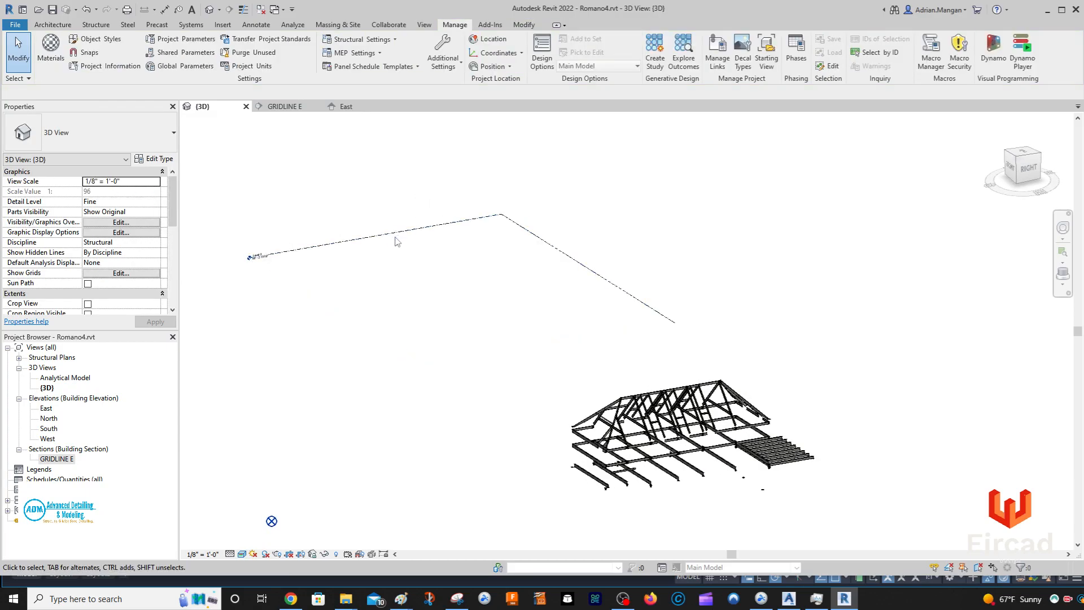
left_click(398, 238)
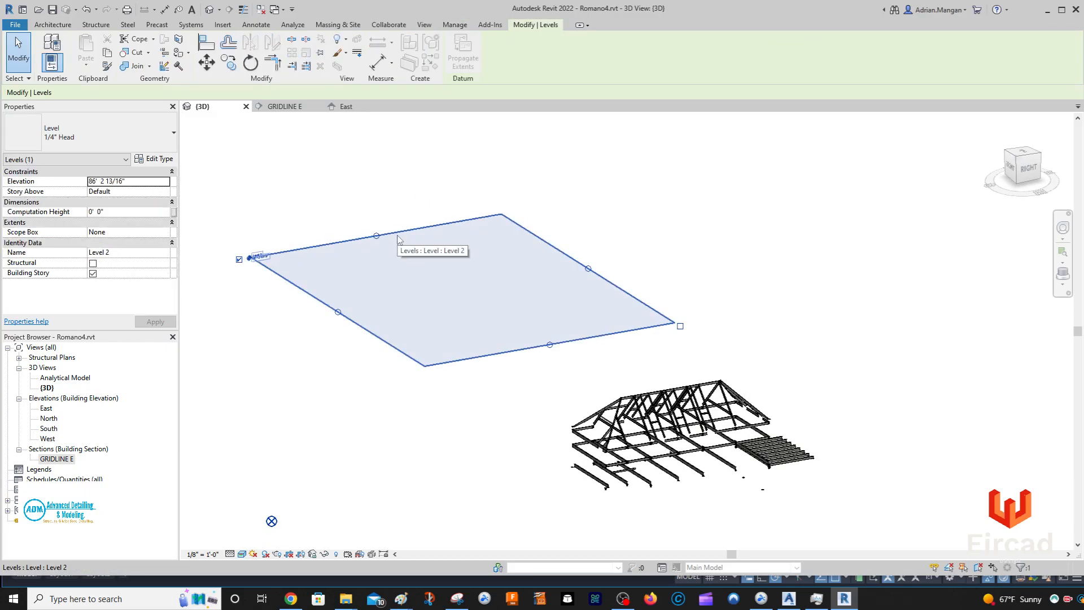
left_click_drag(550, 345, 596, 366)
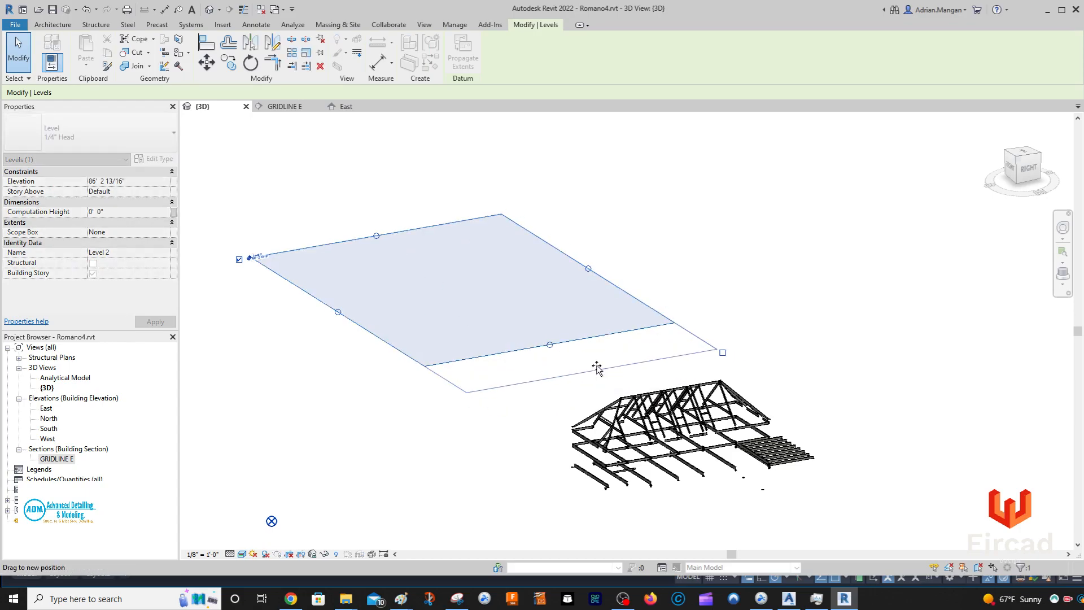
left_click(638, 343)
middle_click_drag(688, 322, 771, 294)
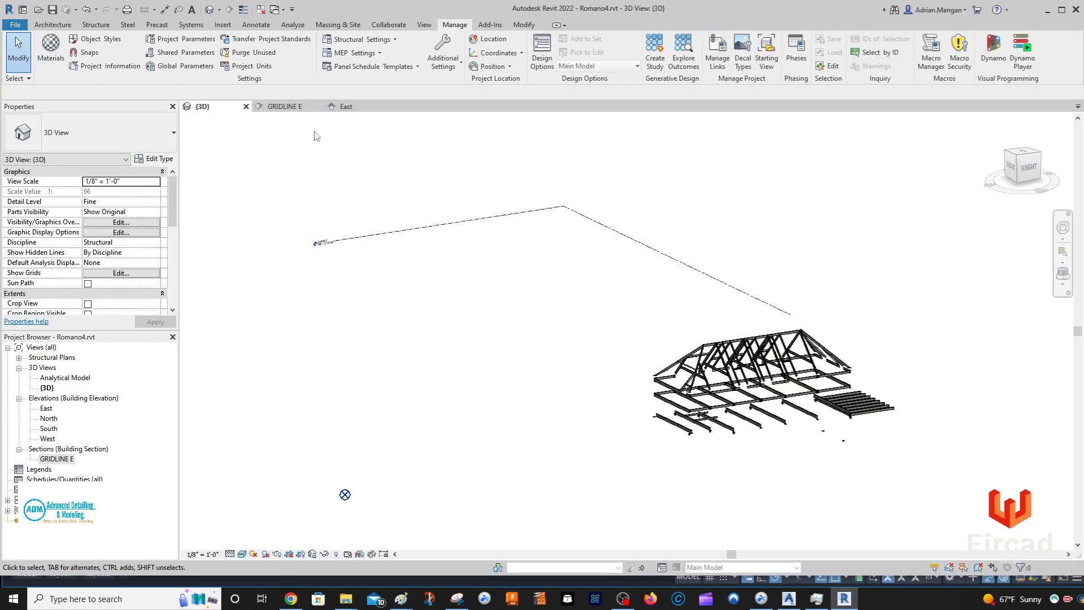
Undo the Level 2 stretch, the Level 1 deletion and the changes made before them
left_click(85, 10)
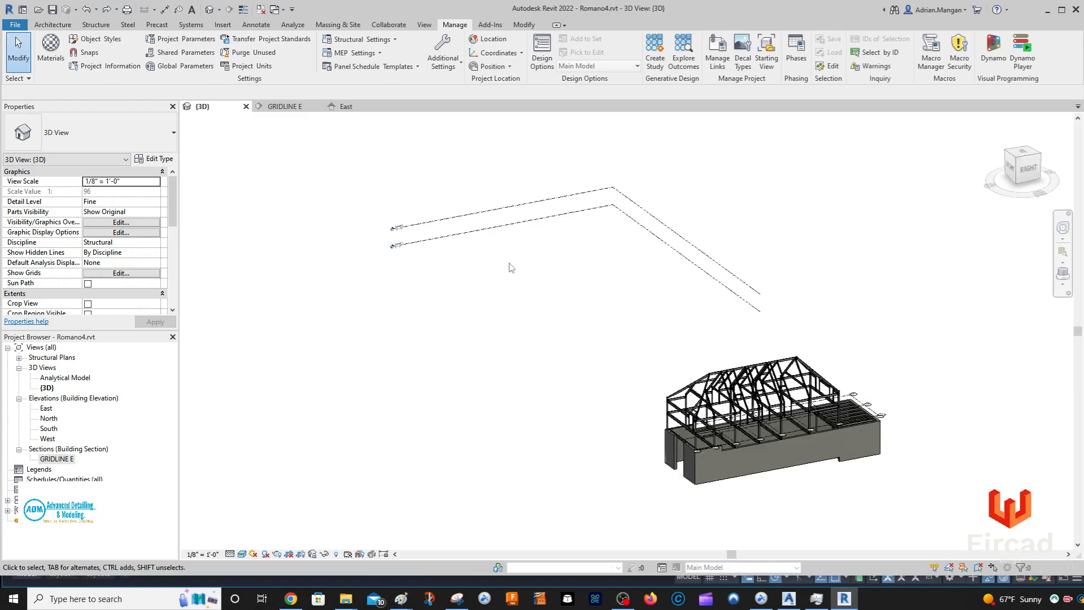
scroll(409, 237, "up", 3)
scroll(411, 240, "down", 3)
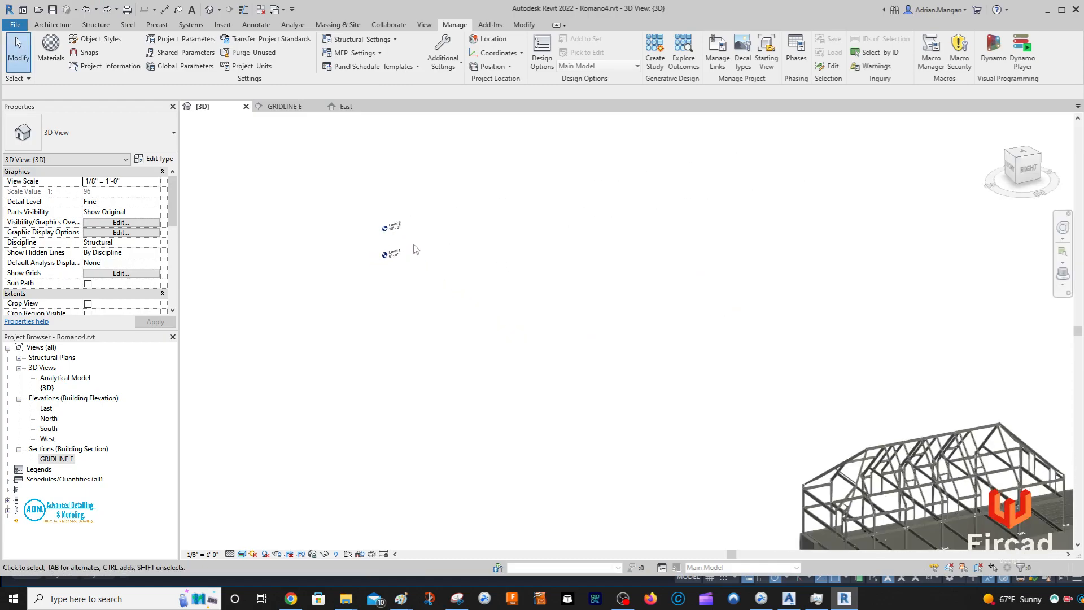
middle_click_drag(408, 246, 358, 262)
middle_click_drag(510, 325, 530, 341, "shift")
Redo the base point elevation of -76' 2 13/16" and the 1/16" length rounding, keeping Level 1 in the model
scroll(530, 337, "up", 2)
scroll(530, 337, "down", 2)
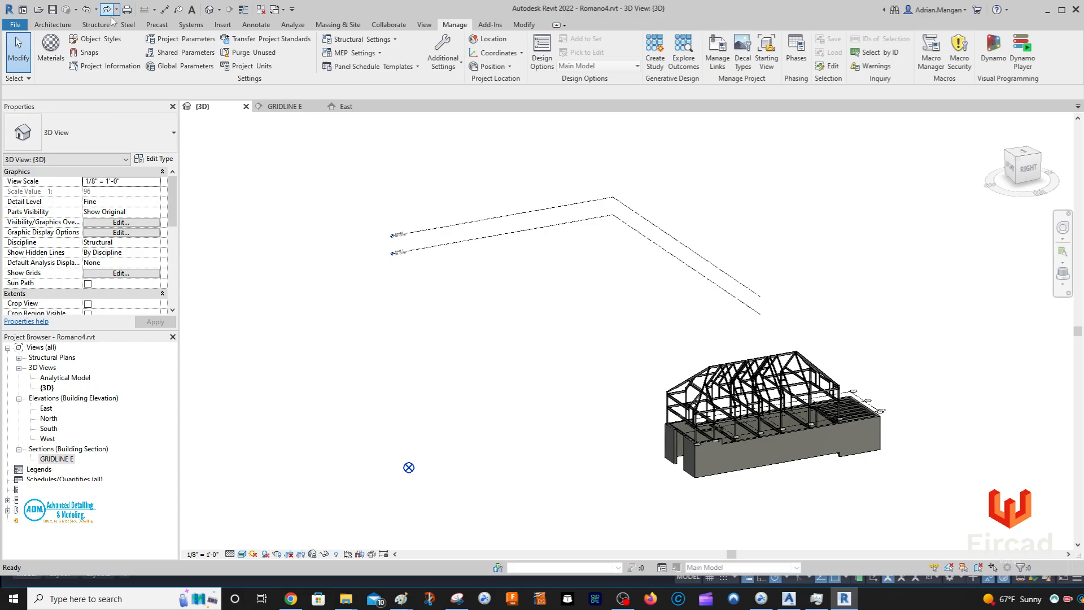
scroll(389, 249, "up", 5)
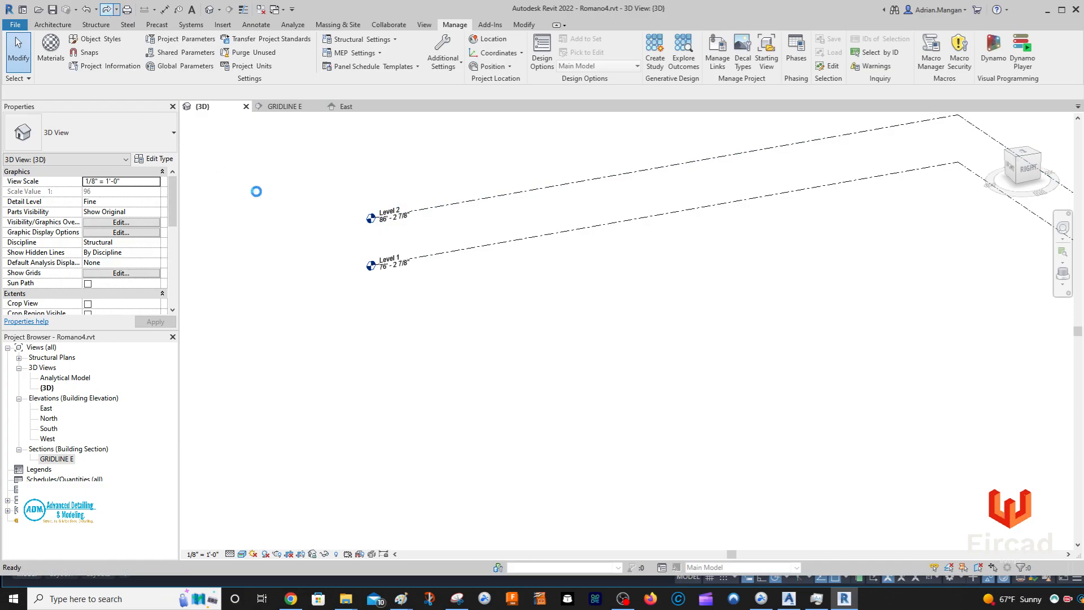
scroll(508, 333, "down", 4)
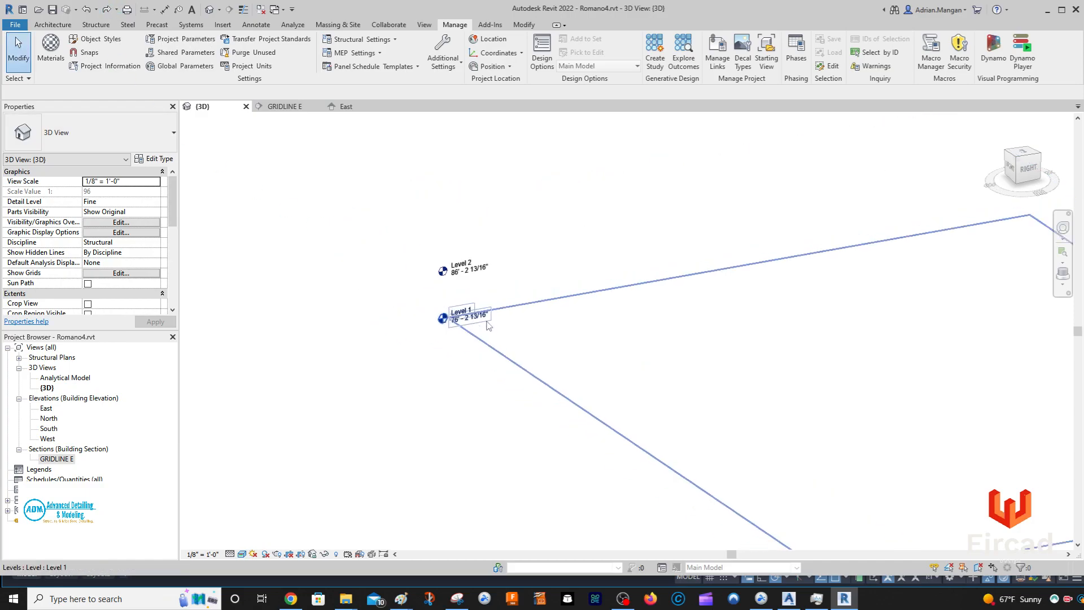
Stretch the near edge of Level 1's extents past the far side of the building in the 3D view
scroll(510, 333, "down", 5)
scroll(692, 357, "down", 1)
middle_click_drag(692, 358, 607, 342)
left_click(716, 307)
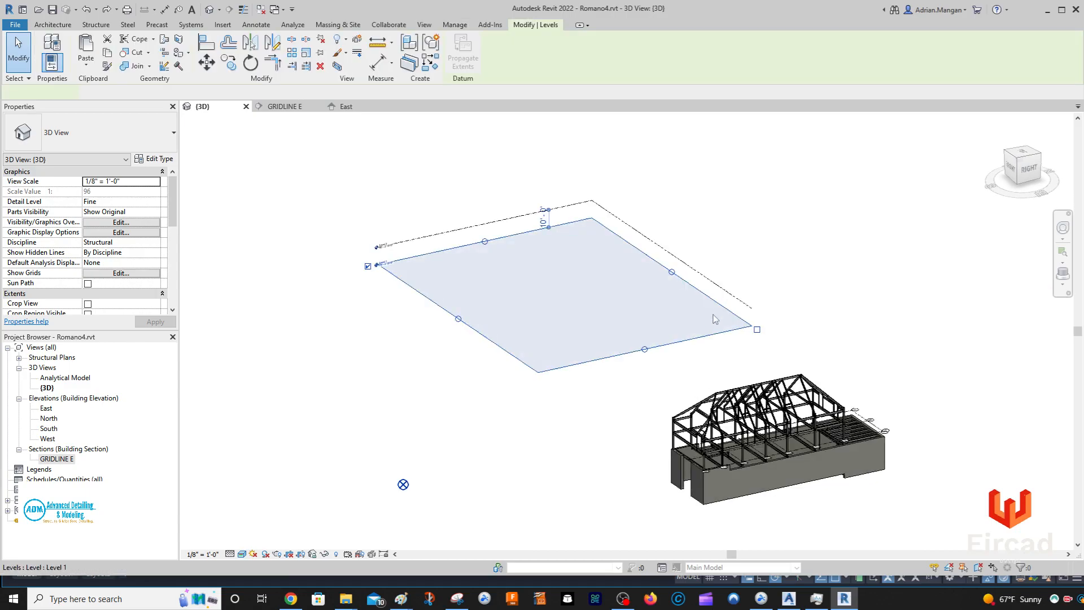
left_click_drag(645, 351, 866, 506)
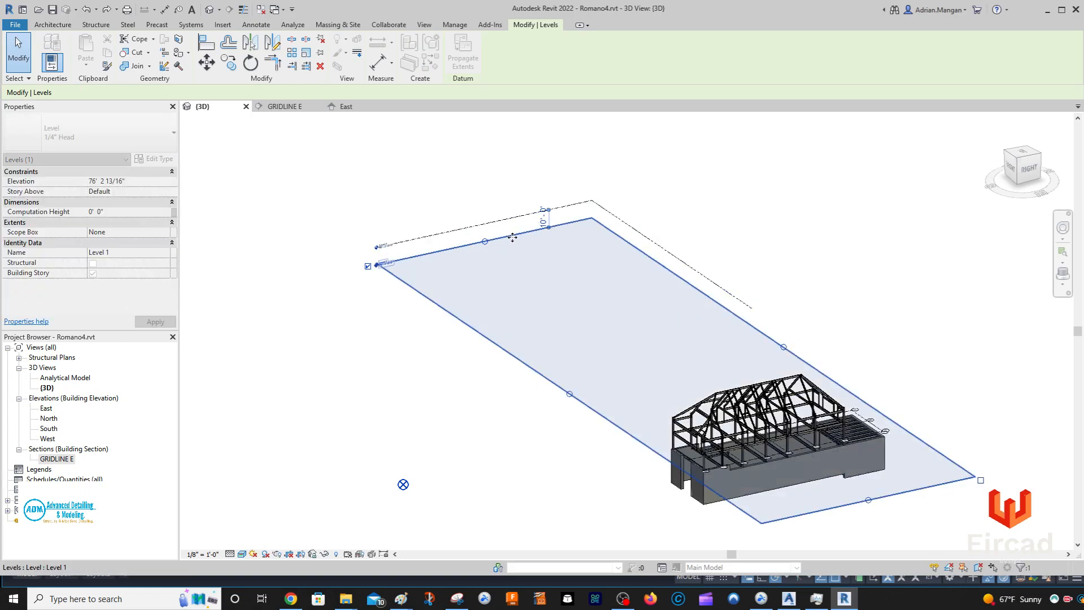
Pull Level 1's far edge in toward the building so its extents surround the structure in the 3D view
left_click_drag(514, 264, 694, 416)
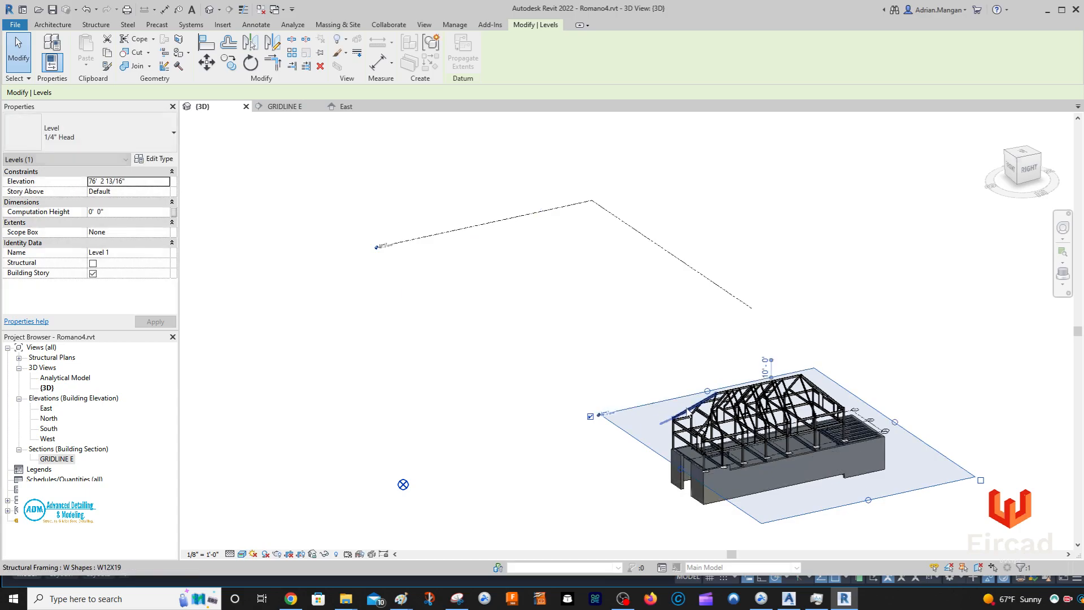
left_click(594, 254)
Delete Level 2 together with its associated structural plan views
middle_click_drag(570, 213, 537, 193)
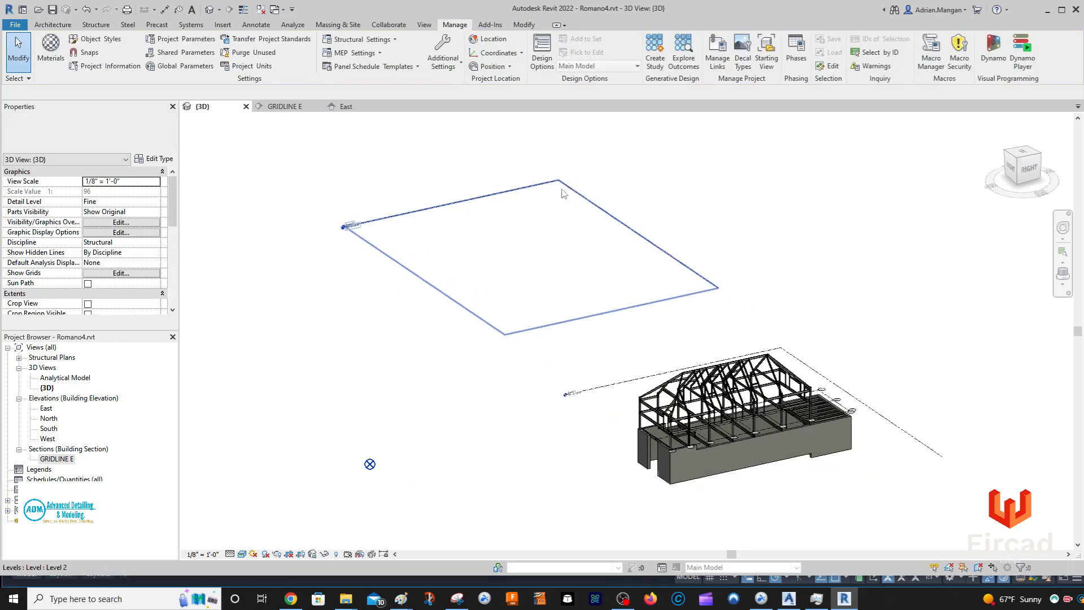
left_click(537, 193)
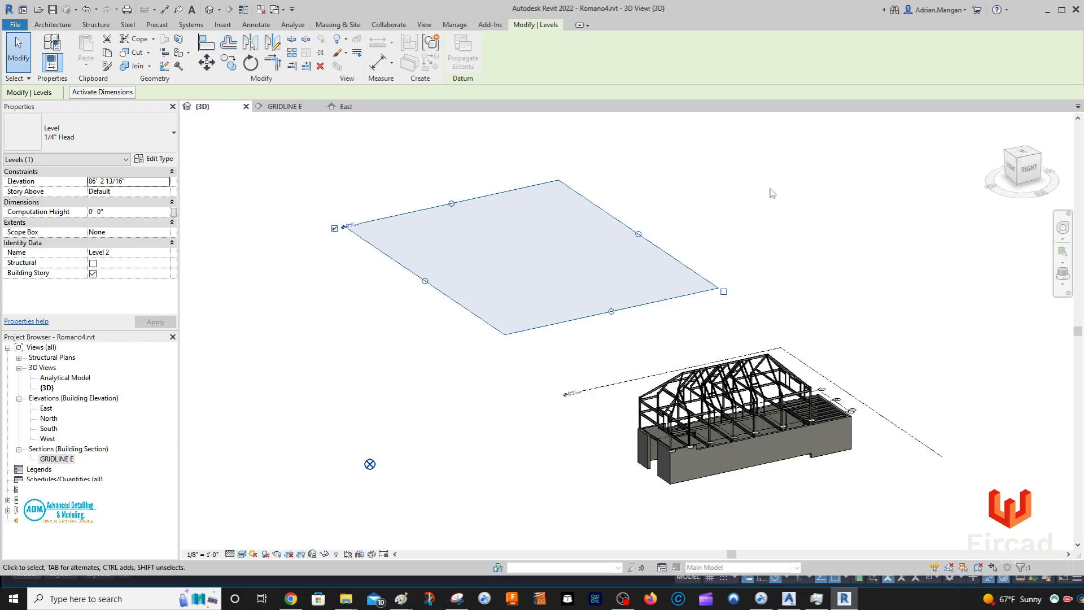
key("Delete")
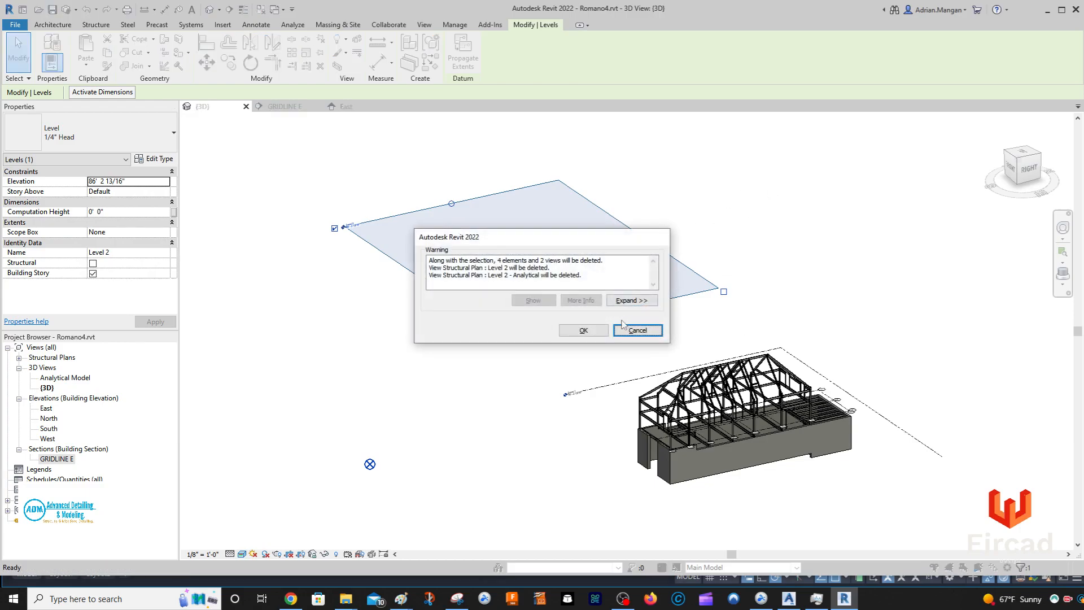
left_click(584, 330)
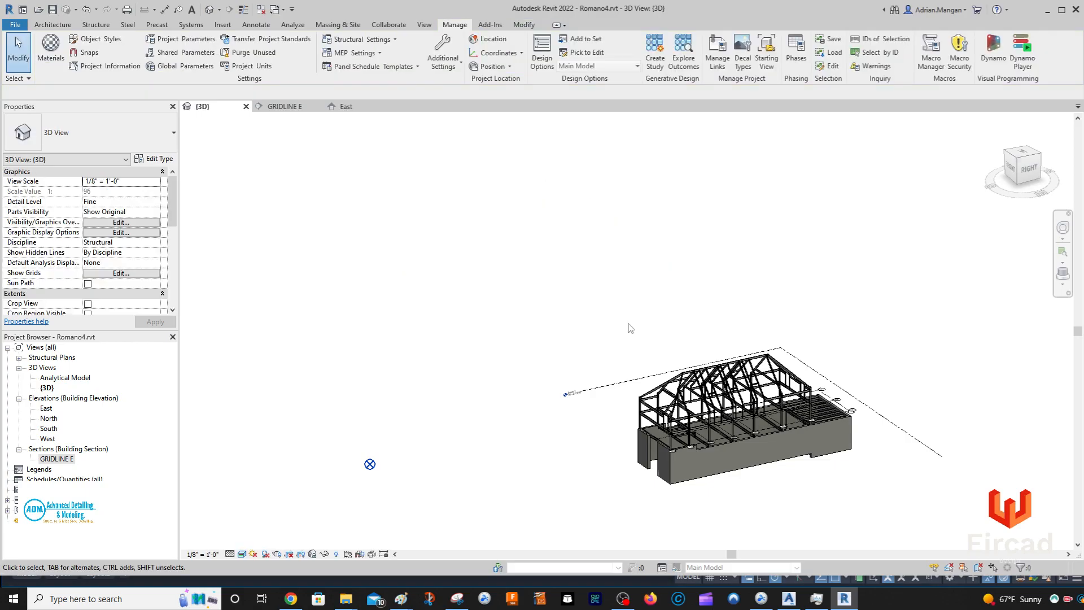
middle_click_drag(736, 320, 699, 298)
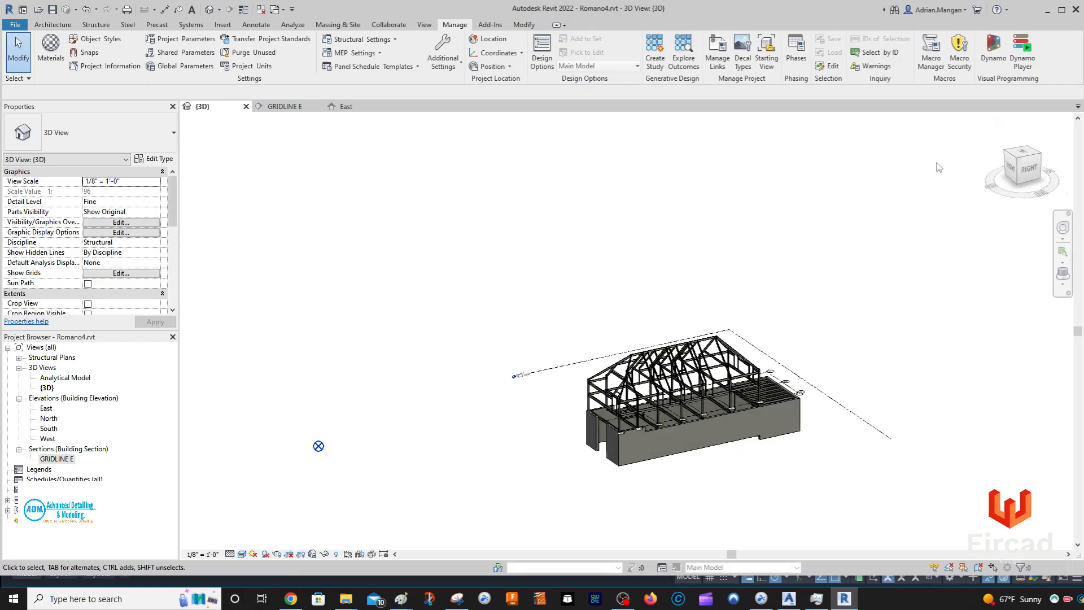
Open the East elevation and show Level 1's bubble at its gridline B end
left_click(343, 108)
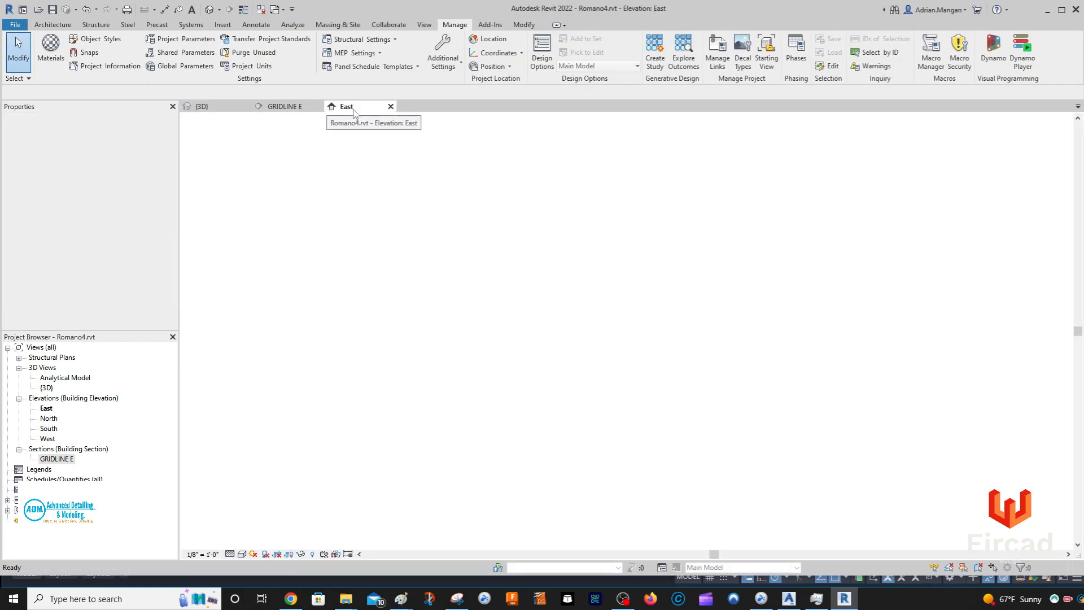
scroll(627, 279, "down", 4)
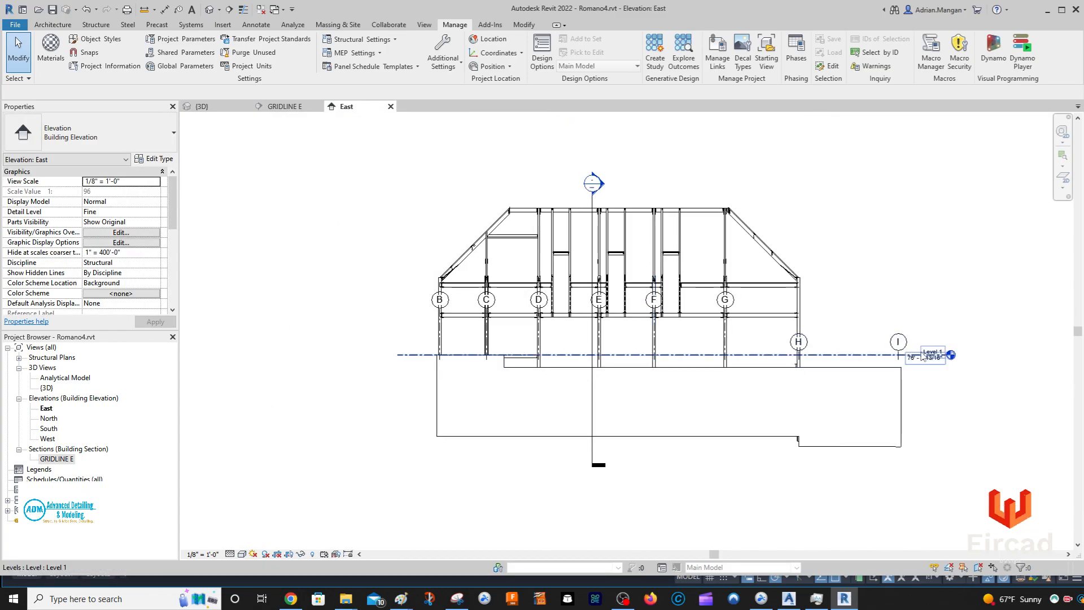
left_click(404, 359)
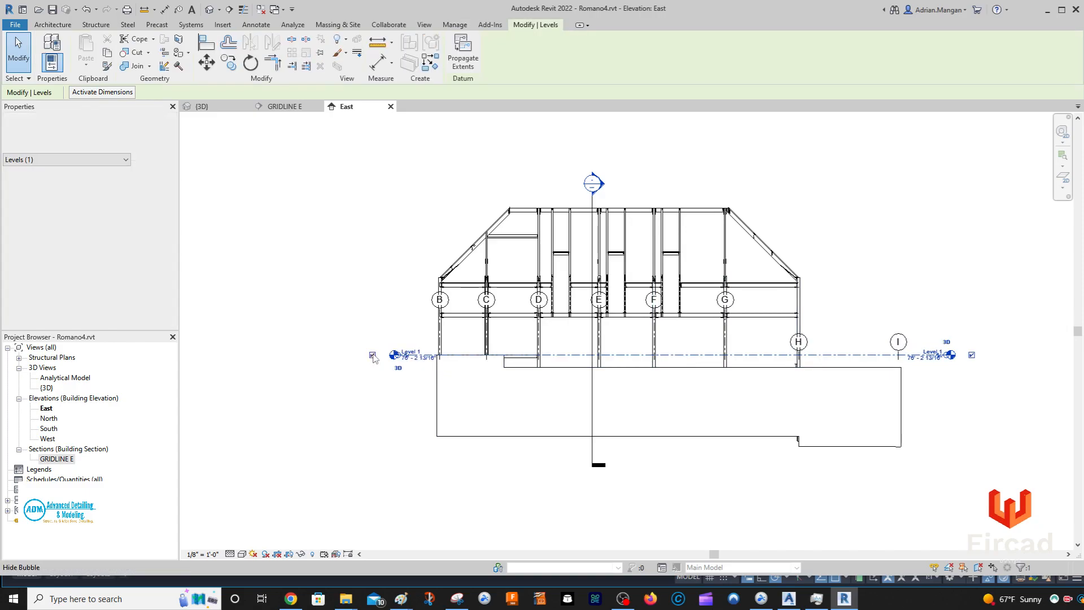
key("Escape")
Create a level similar to Level 1 by picking the top edge of the lower floor beam between gridlines B and C
scroll(423, 360, "up", 2)
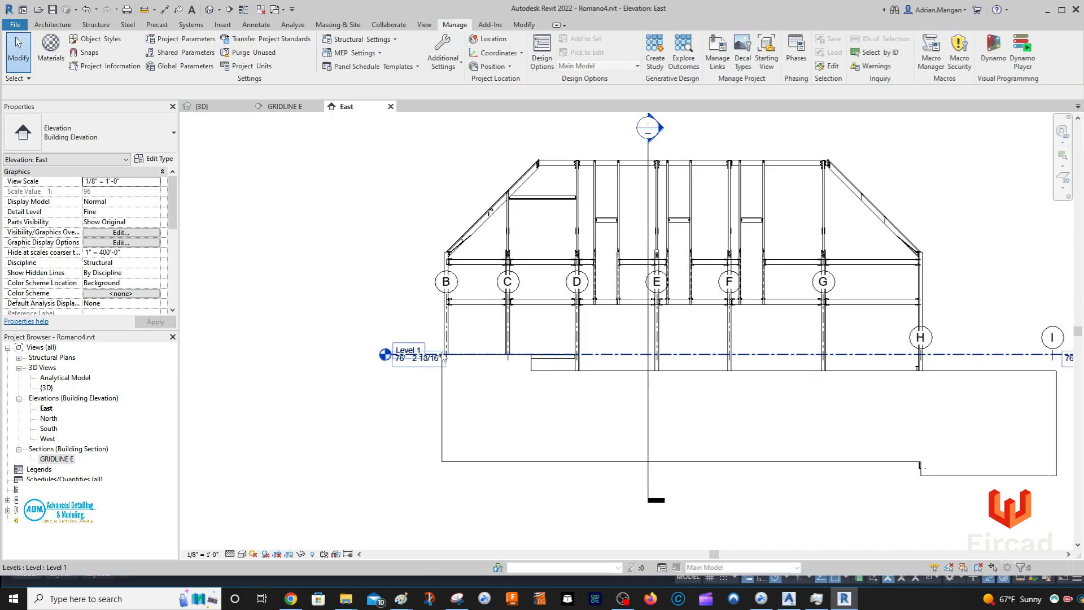
scroll(458, 311, "up", 2)
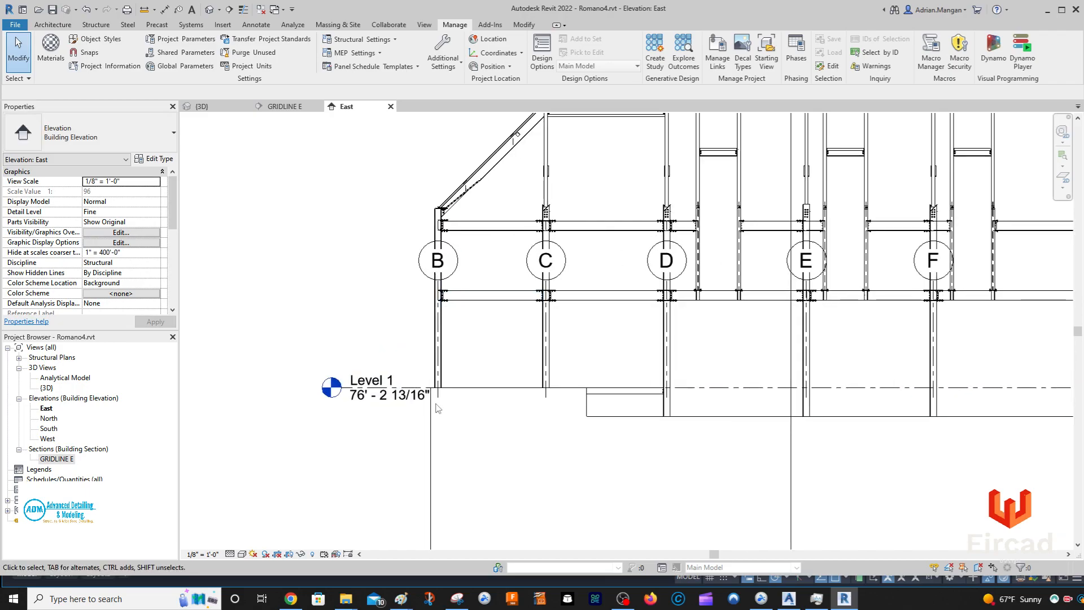
left_click(421, 389)
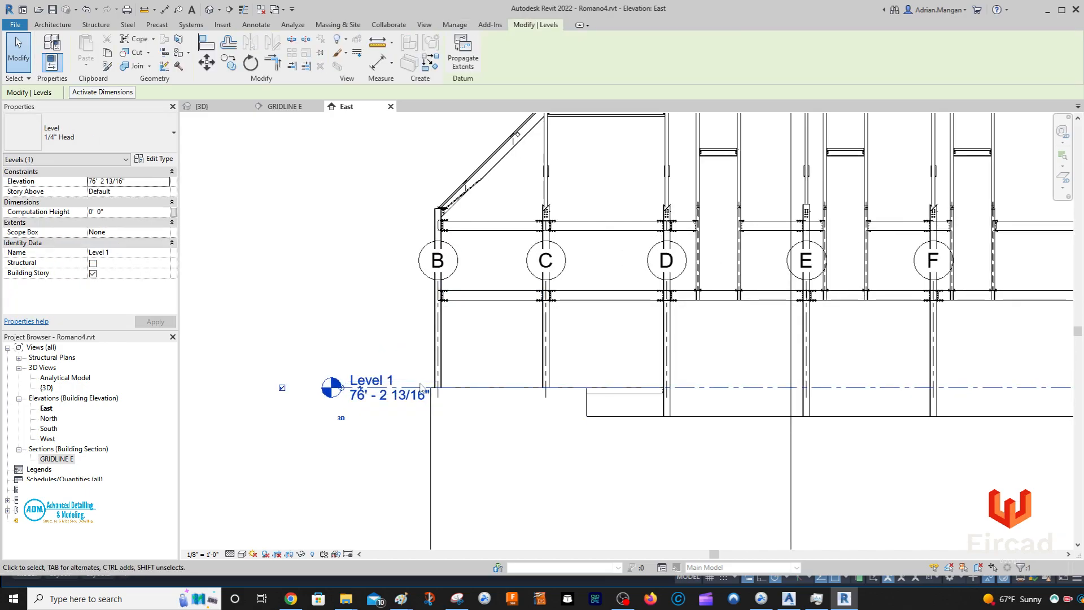
right_click(412, 379)
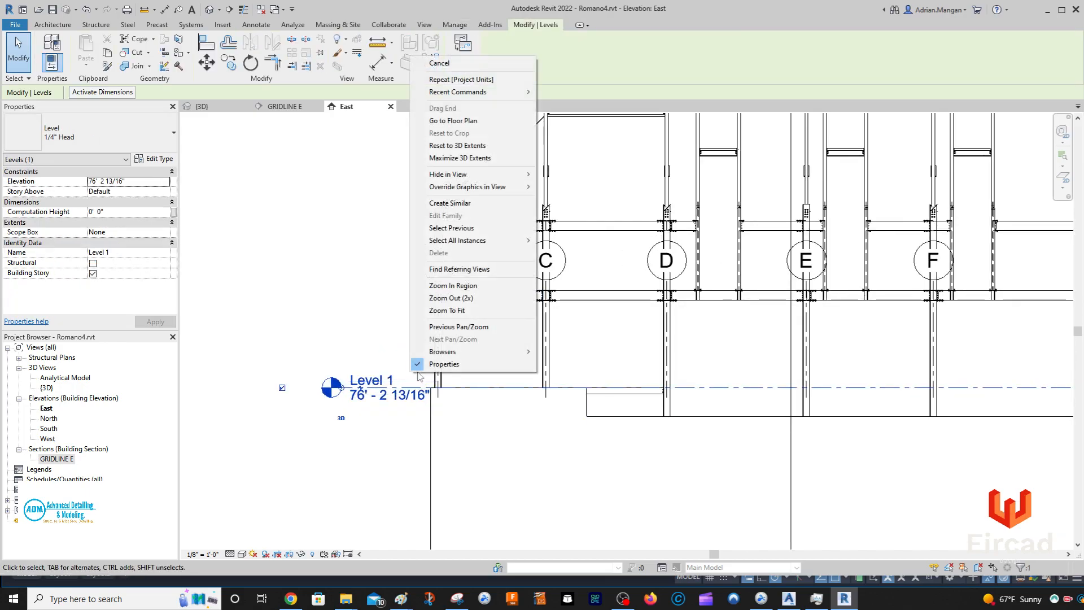
left_click(451, 203)
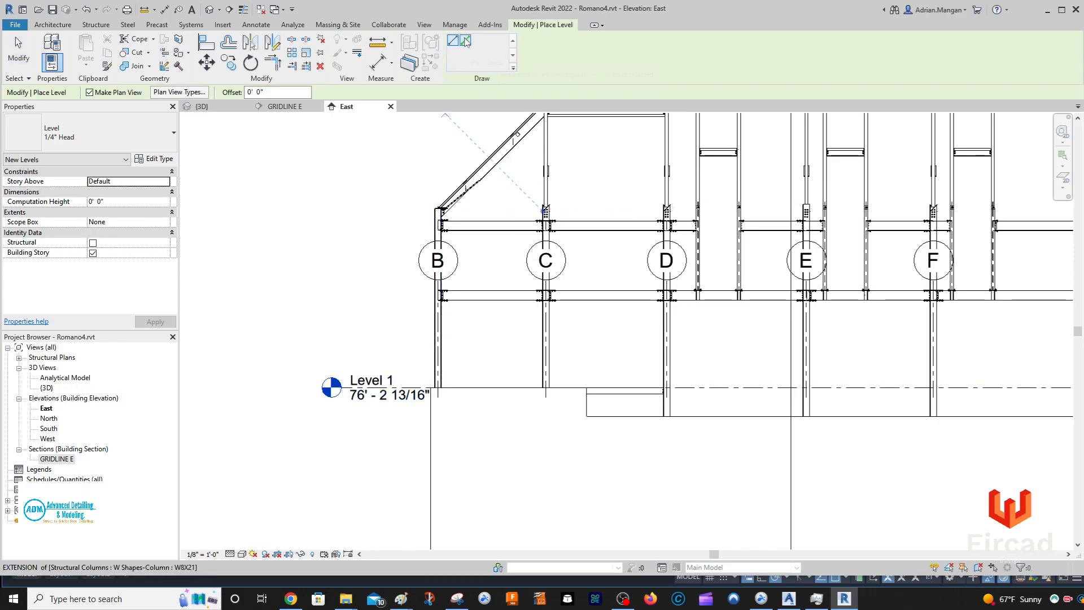
left_click(465, 40)
scroll(469, 292, "up", 1)
scroll(465, 294, "up", 5)
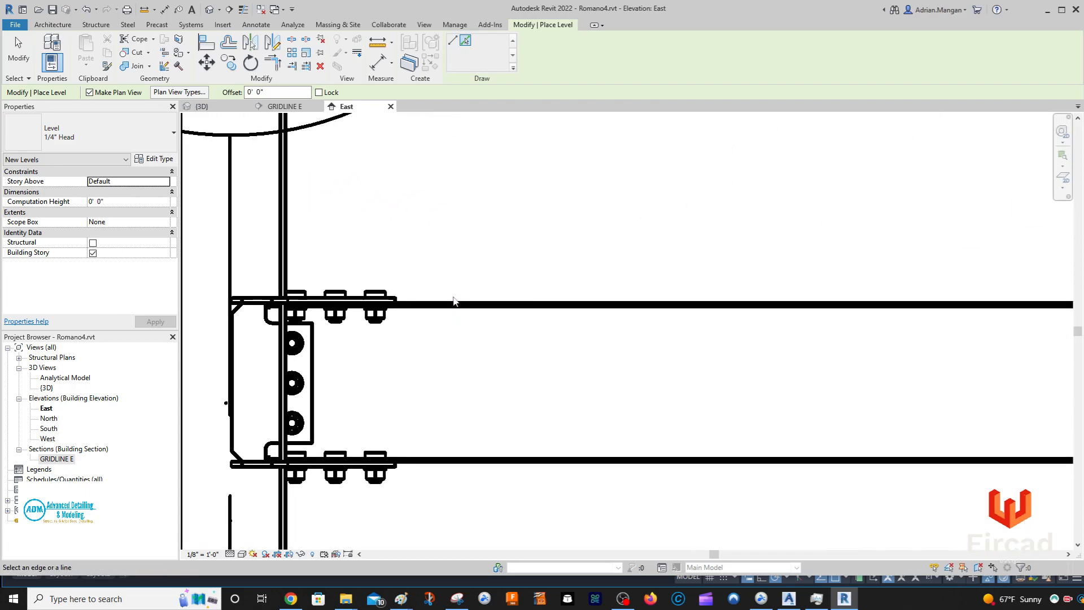
left_click(453, 302)
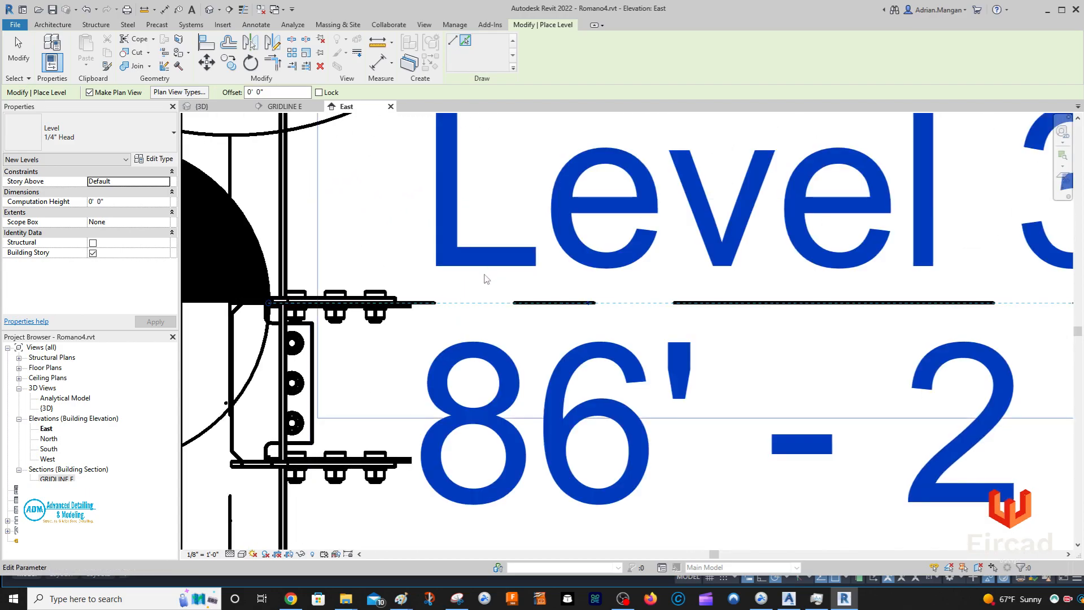
scroll(488, 276, "down", 5)
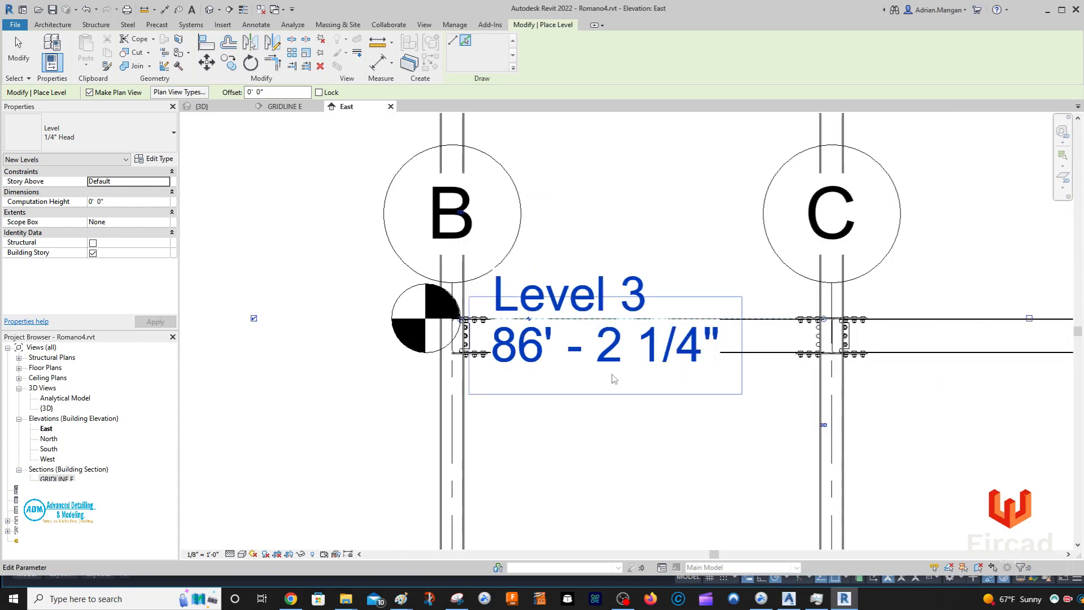
scroll(644, 409, "down", 2)
middle_click_drag(735, 282, 750, 201)
scroll(668, 311, "down", 2)
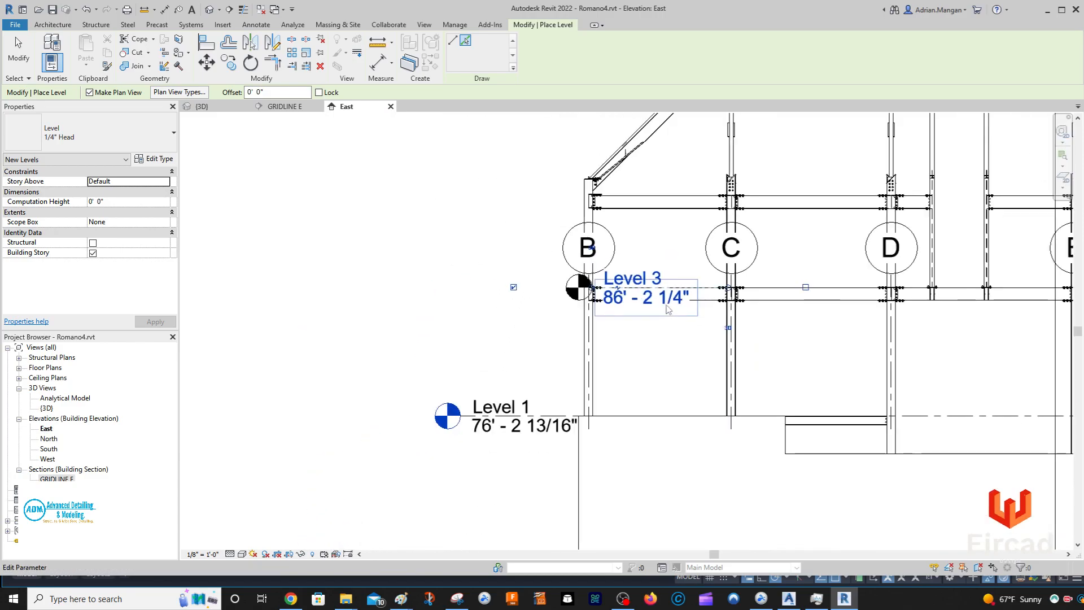
middle_click_drag(643, 312, 536, 302)
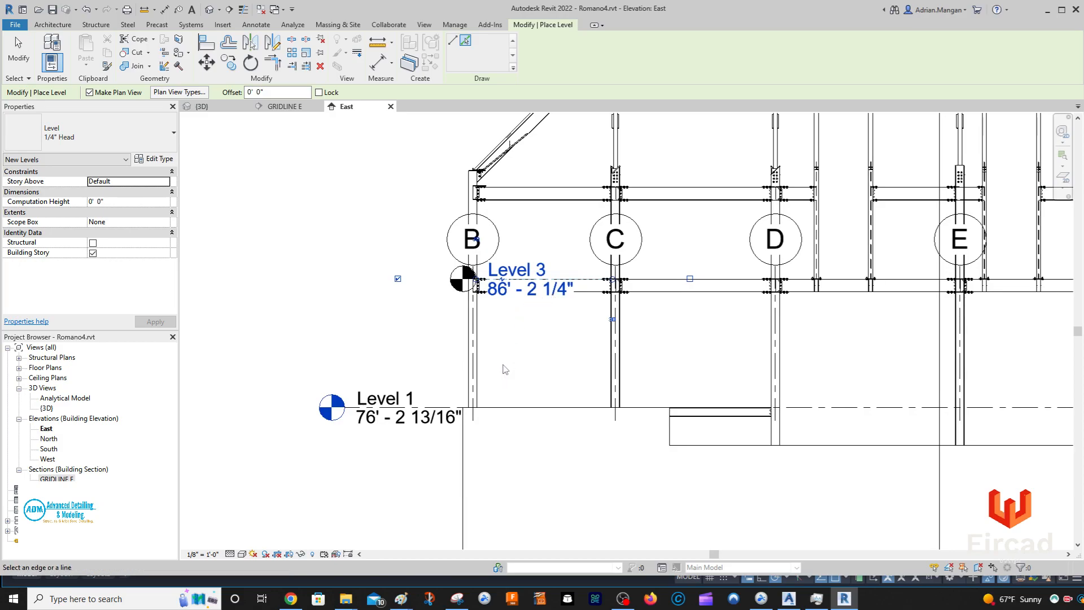
key("Escape")
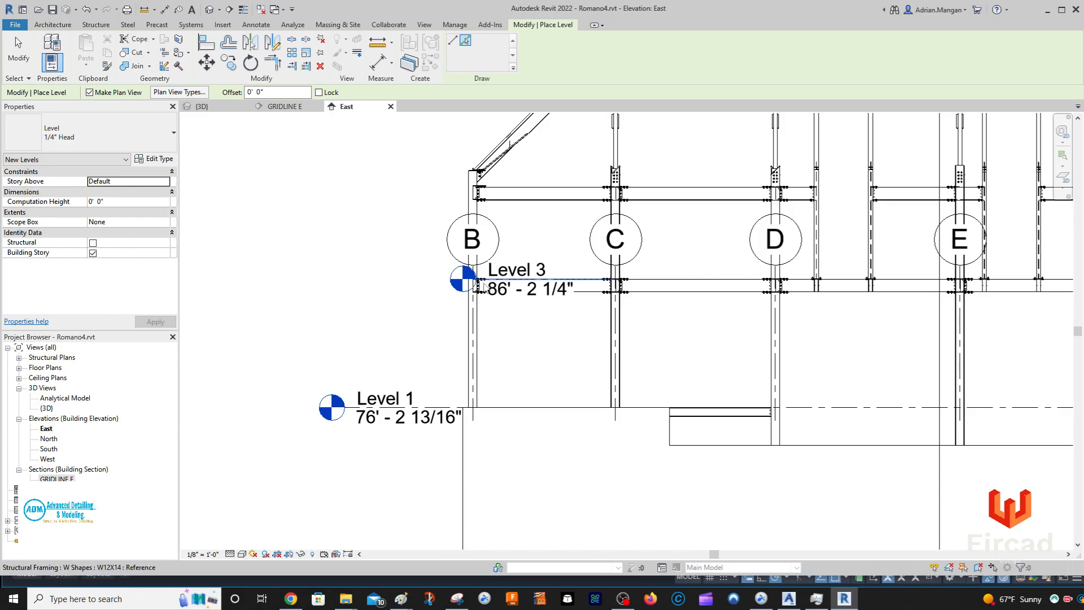
Place another level along the same beam top, starting at gridline B
scroll(713, 298, "down", 1)
middle_click_drag(712, 298, 270, 327)
middle_click_drag(897, 286, 647, 278)
middle_click_drag(865, 326, 1009, 271)
scroll(1009, 270, "down", 2)
scroll(809, 292, "down", 1)
middle_click_drag(809, 292, 701, 292)
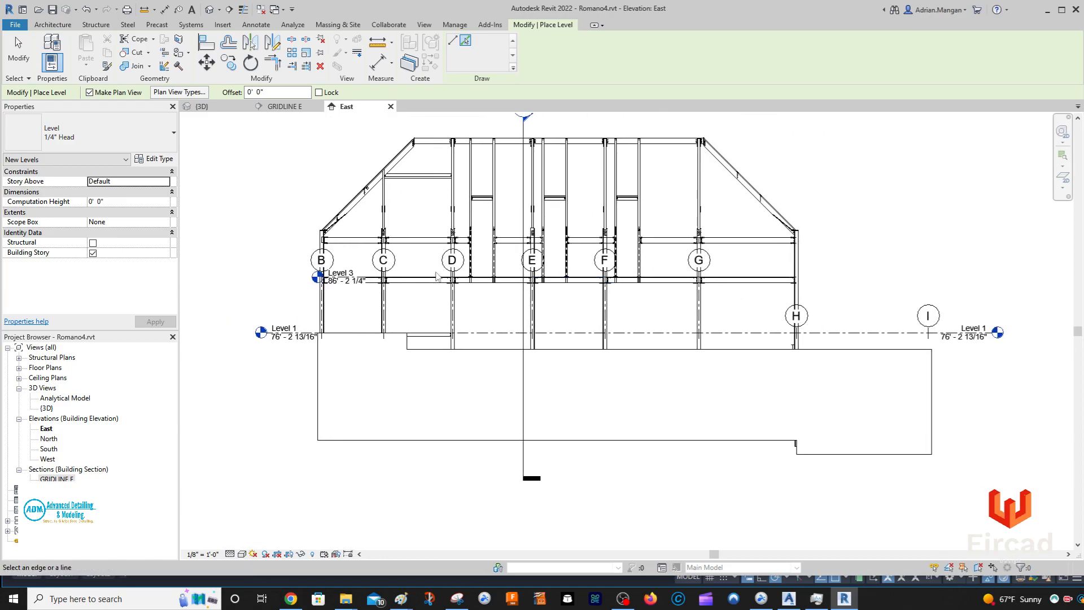
left_click(341, 275)
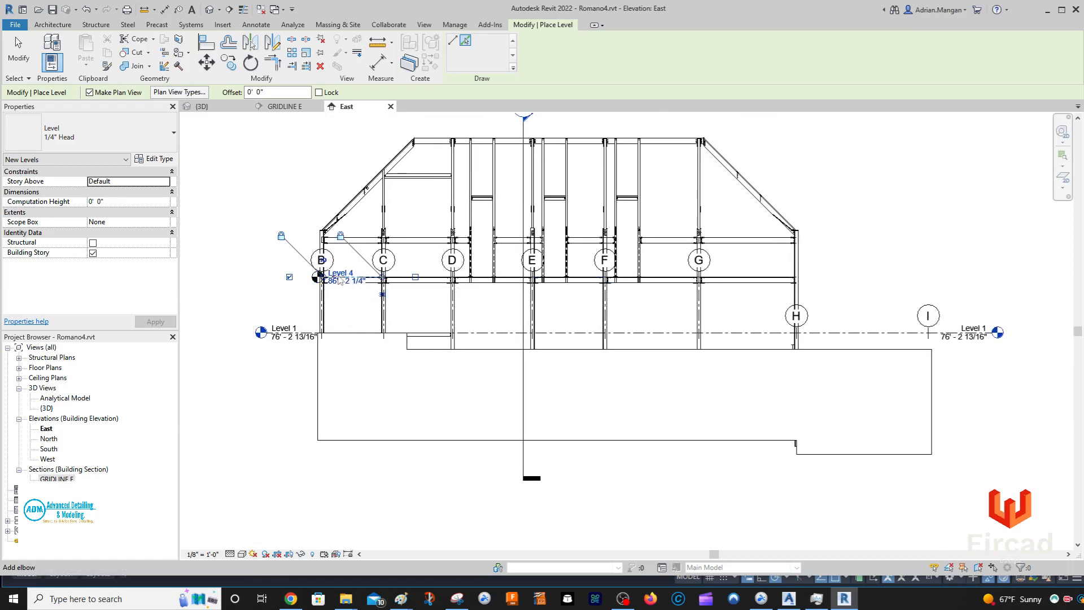
Extend Level 4 past gridline I until it aligns with Level 1's end, and show its bubble there
scroll(339, 276, "up", 1)
scroll(398, 274, "up", 1)
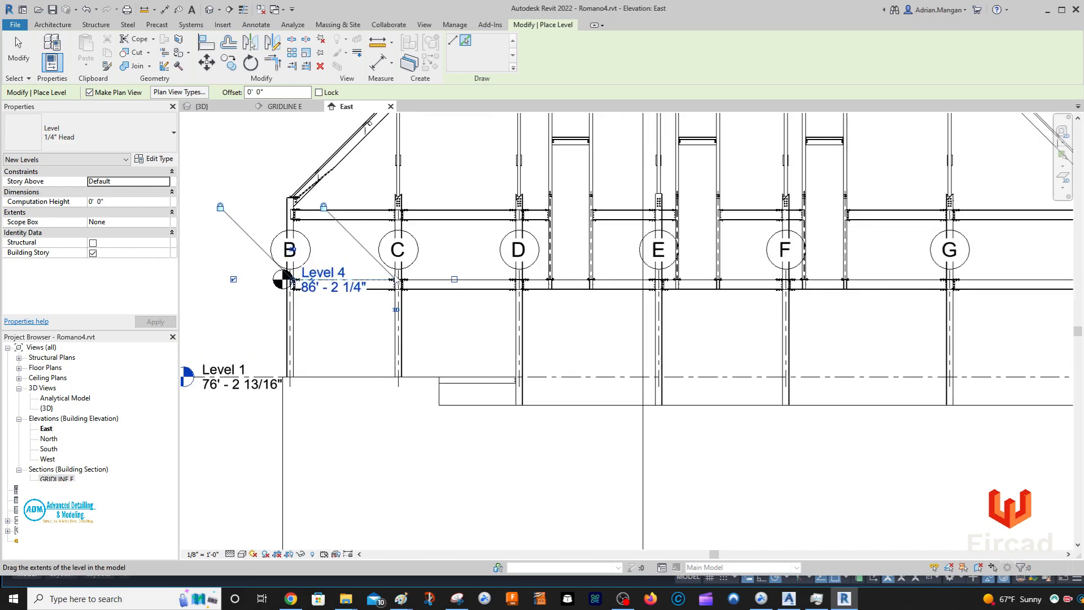
left_click_drag(396, 280, 935, 279)
middle_click_drag(849, 291, 565, 323)
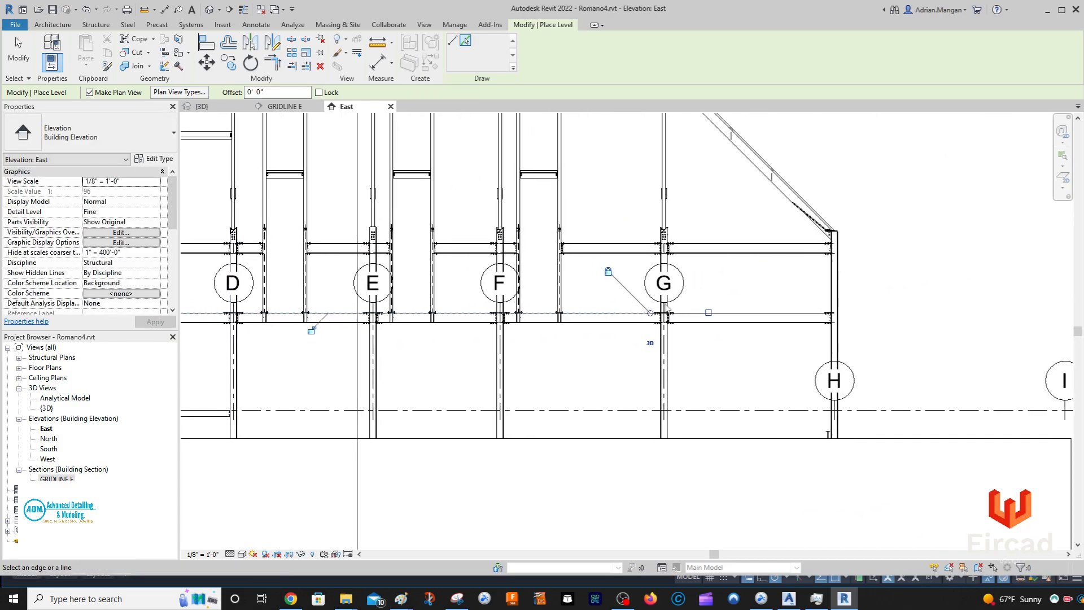
left_click_drag(730, 305, 924, 306)
middle_click_drag(929, 315, 645, 328)
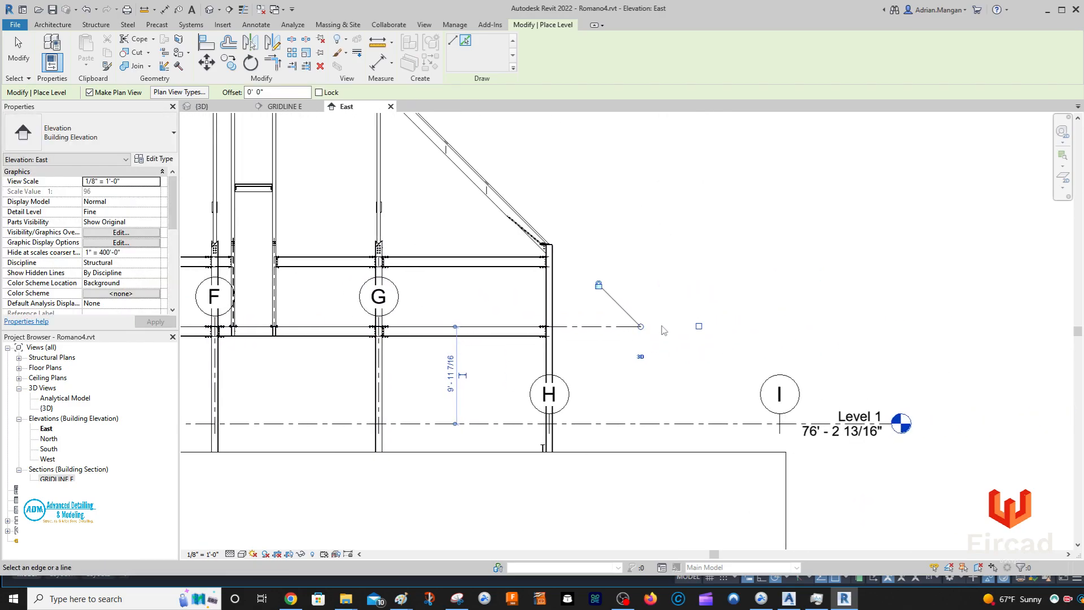
left_click_drag(643, 331, 890, 338)
left_click(890, 338)
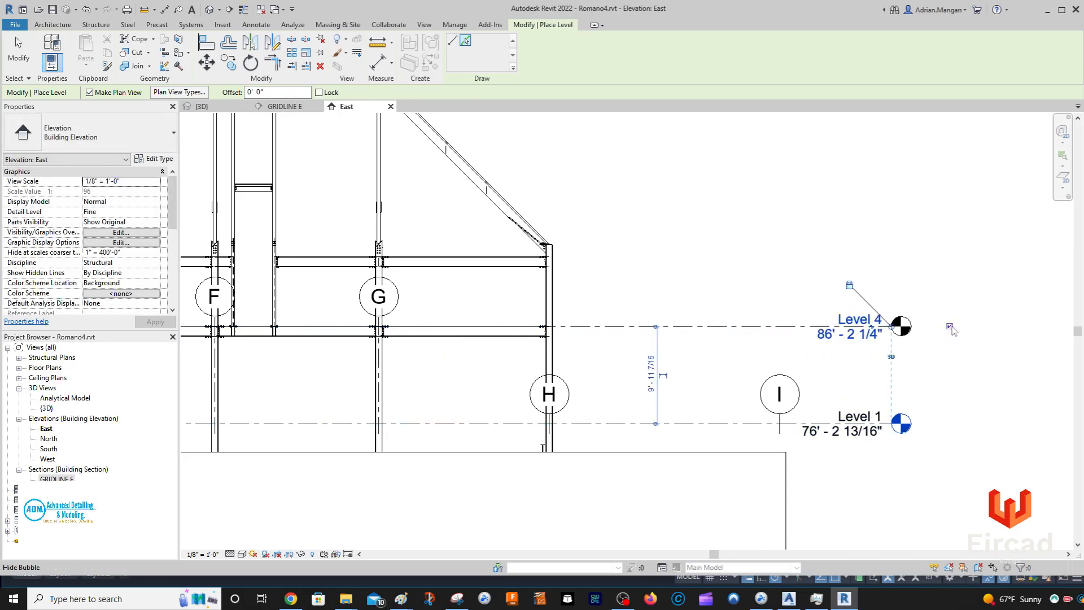
middle_click_drag(779, 309, 895, 306)
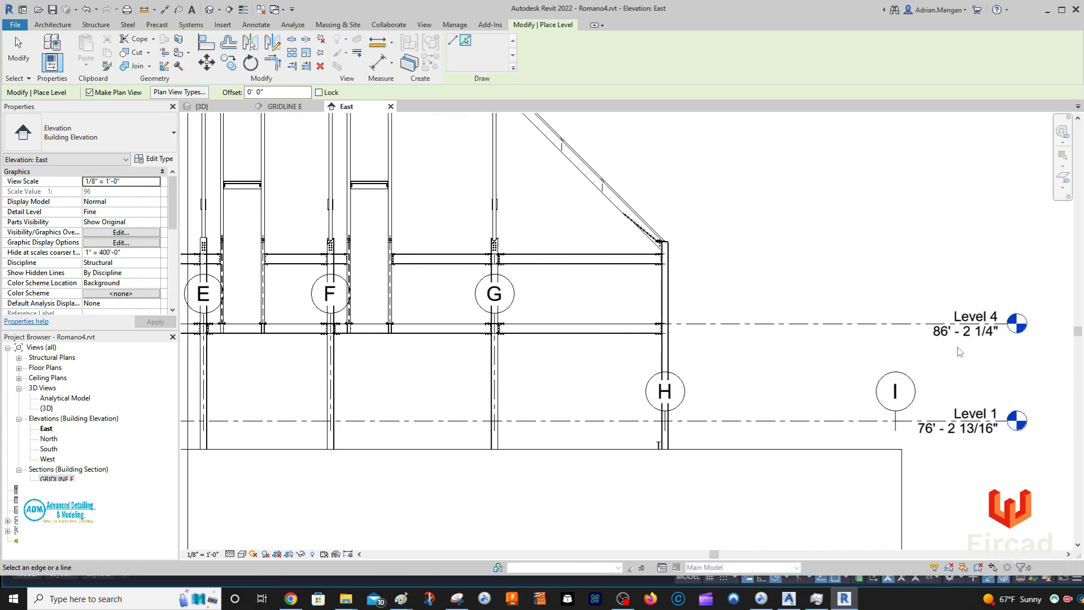
middle_click_drag(745, 369, 915, 356)
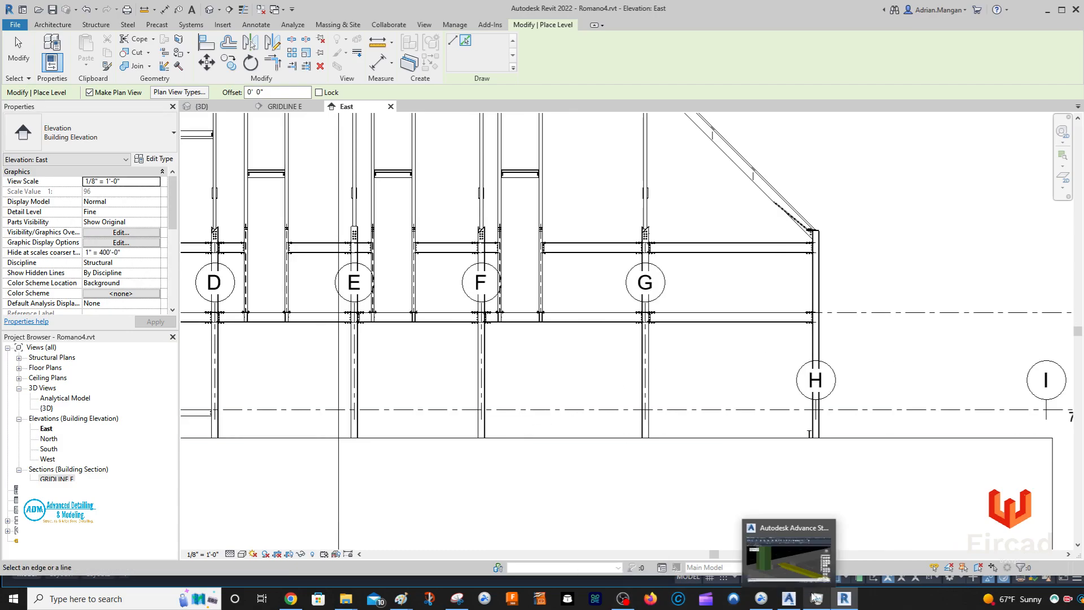
Switch to Advance Steel and examine the level symbol on the beam's top flange at the column connection
left_click(788, 599)
middle_click_drag(563, 374, 571, 308)
scroll(610, 271, "down", 4)
middle_click_drag(587, 169, 567, 343)
scroll(568, 202, "up", 8)
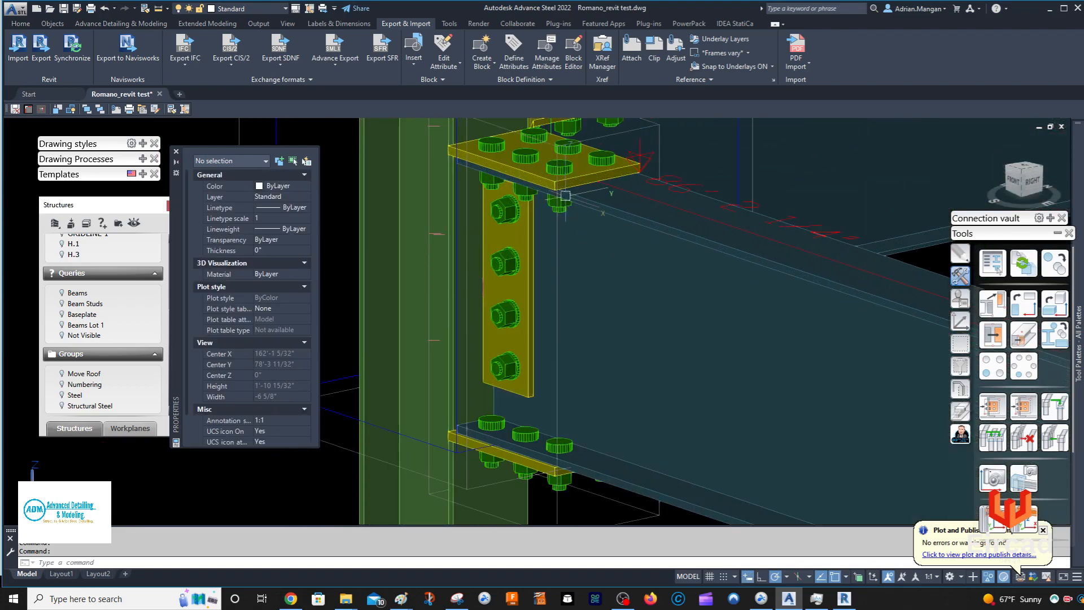
middle_click_drag(687, 175, 567, 216)
Place a level symbol at the corner of the upper beam's flange plate near the column and review its heights
scroll(676, 227, "down", 7)
middle_click_drag(691, 246, 566, 363)
middle_click_drag(616, 255, 523, 393)
middle_click_drag(565, 267, 426, 373)
middle_click_drag(508, 268, 649, 286)
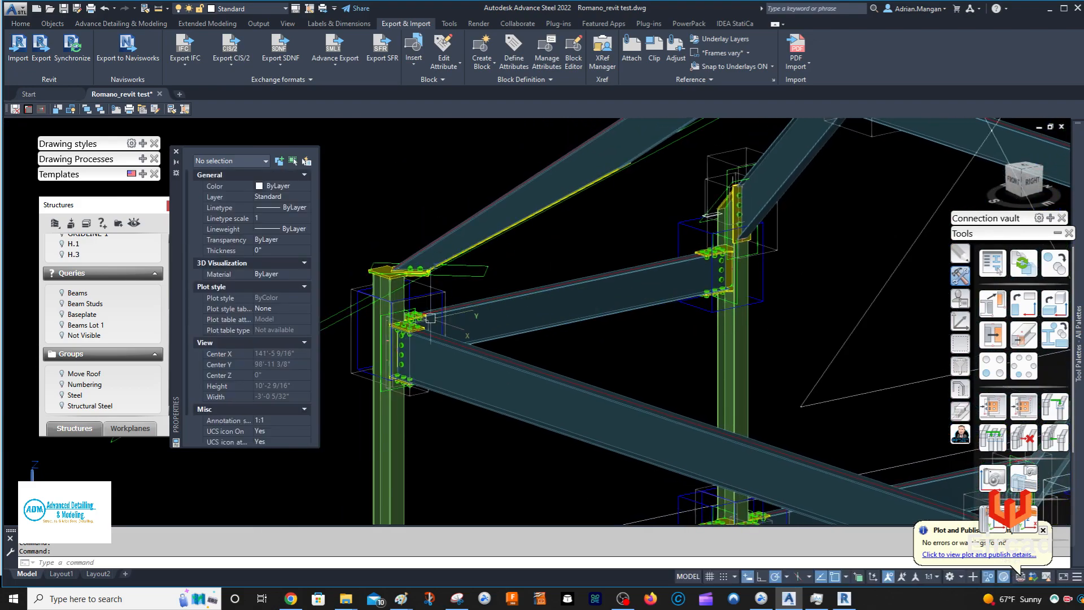
scroll(432, 320, "up", 8)
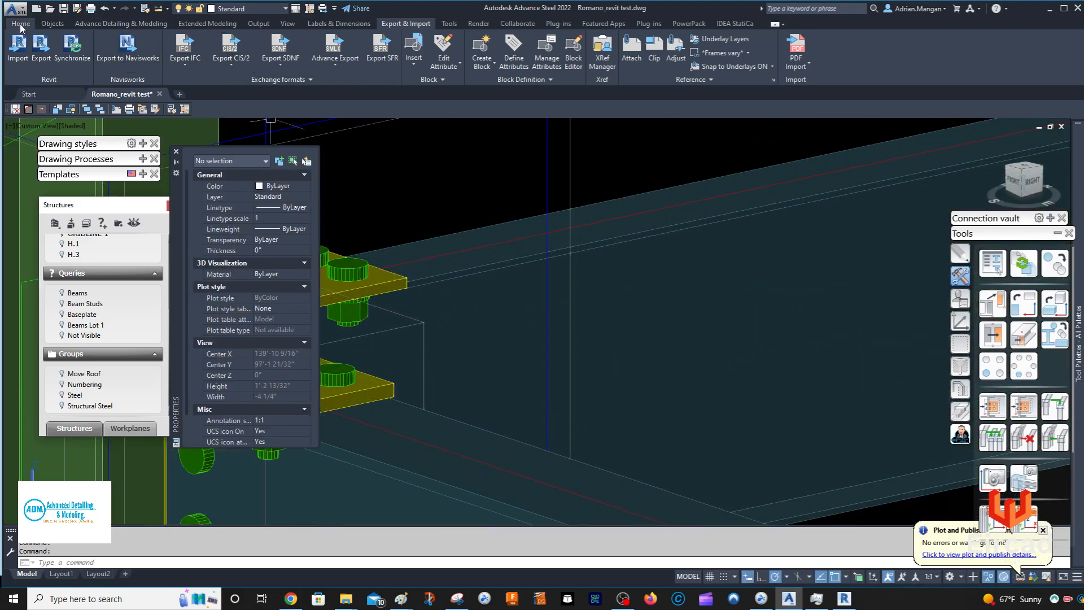
left_click(21, 23)
left_click(106, 53)
left_click(393, 369)
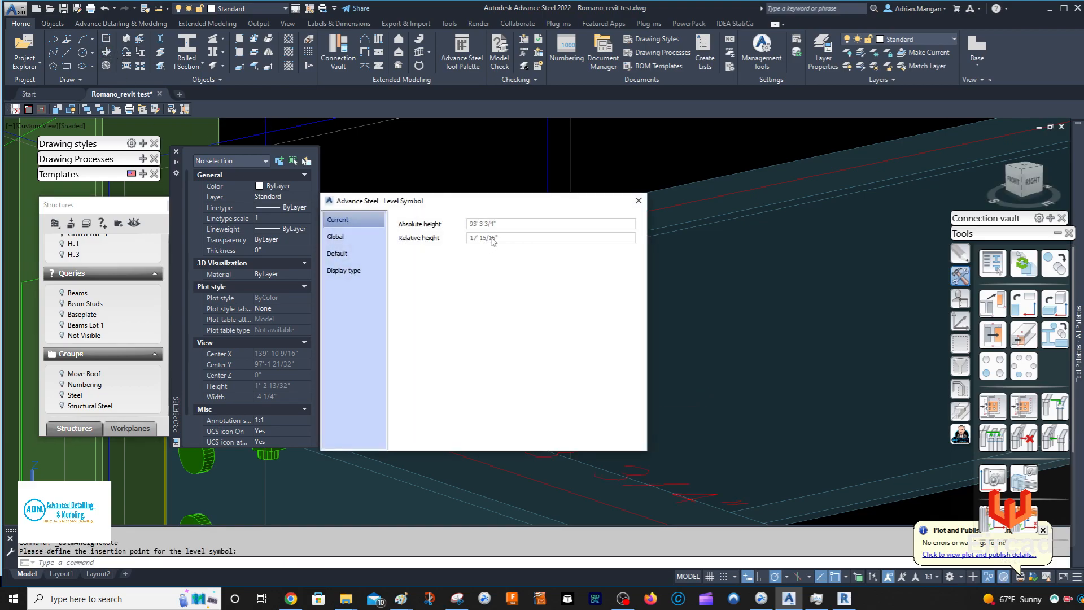
left_click(638, 201)
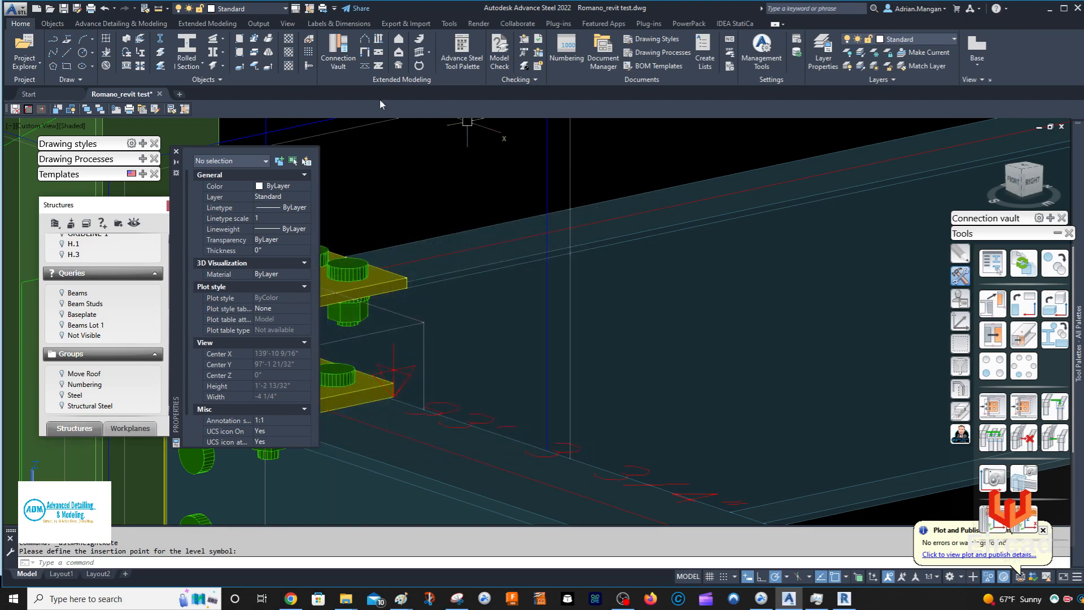
Leave the Advance Steel drawing and switch back to the East elevation in Revit
left_click(45, 97)
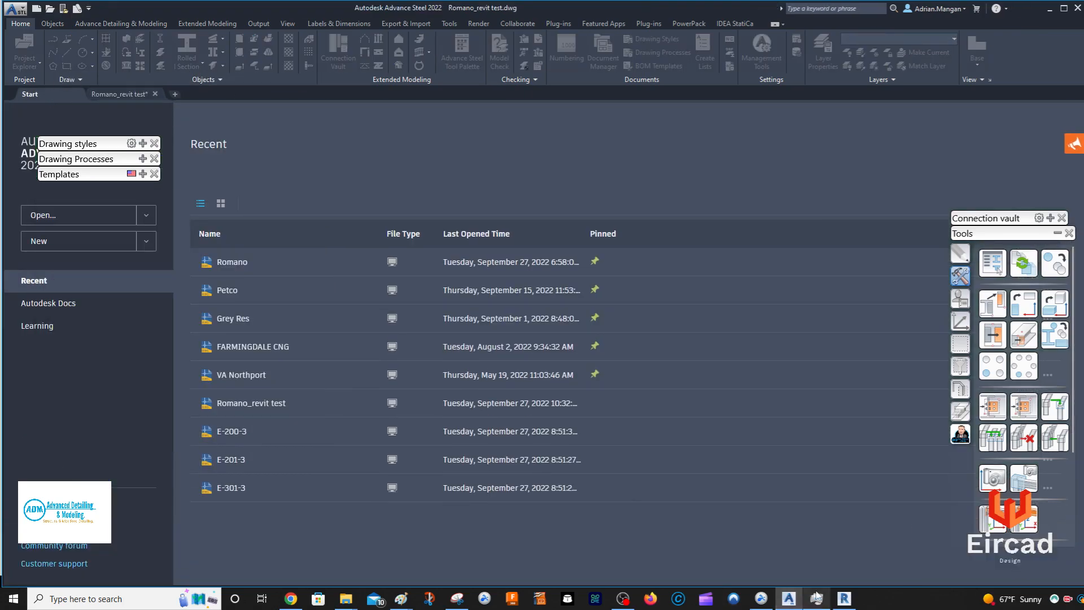
left_click(844, 598)
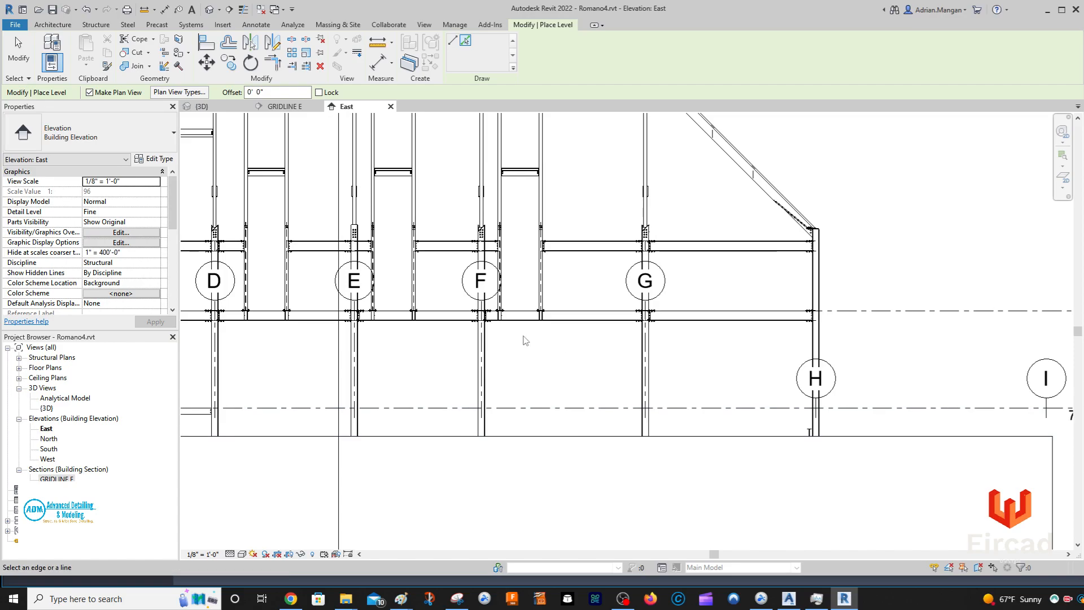
Extend Level 4 past gridline B until its end aligns with Level 1's end on that side of the building
middle_click_drag(527, 340, 845, 361)
middle_click_drag(224, 351, 386, 355)
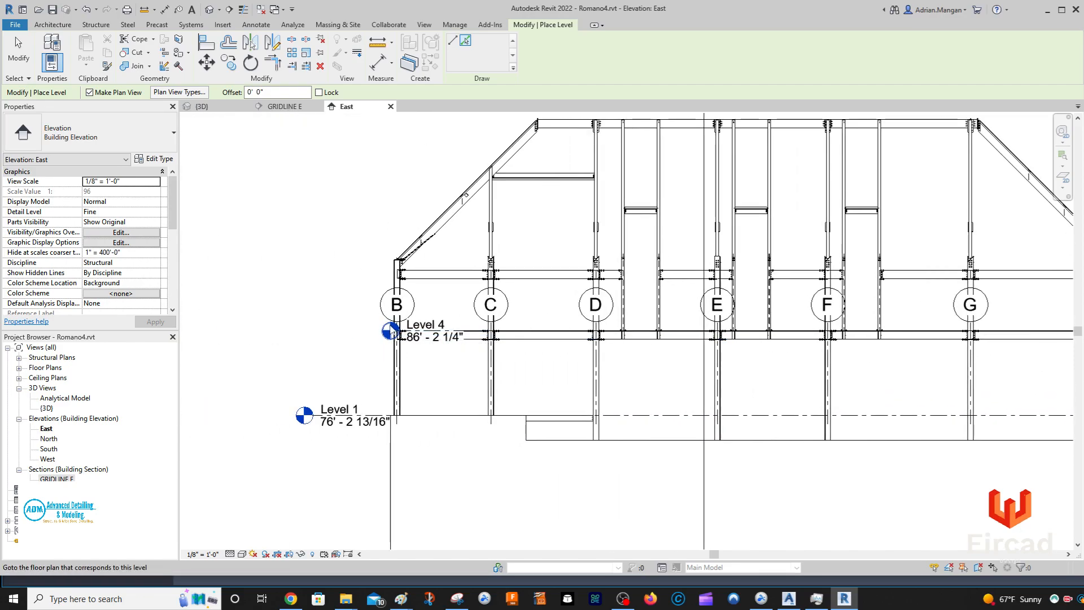
middle_click_drag(670, 345, 285, 345)
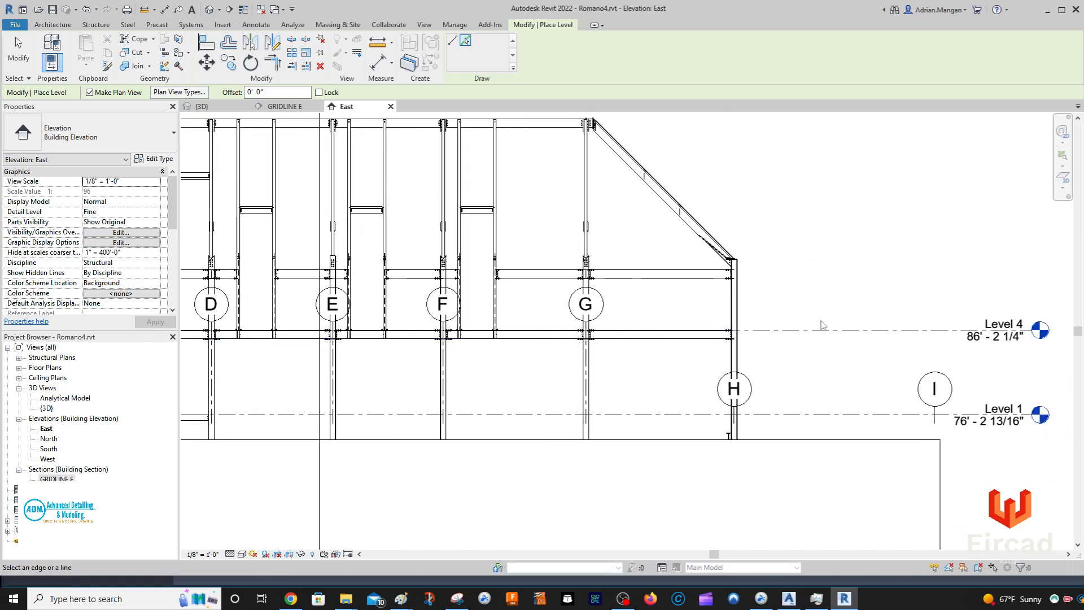
key("Escape")
key("Escape")
left_click(822, 329)
middle_click_drag(849, 333, 1083, 321)
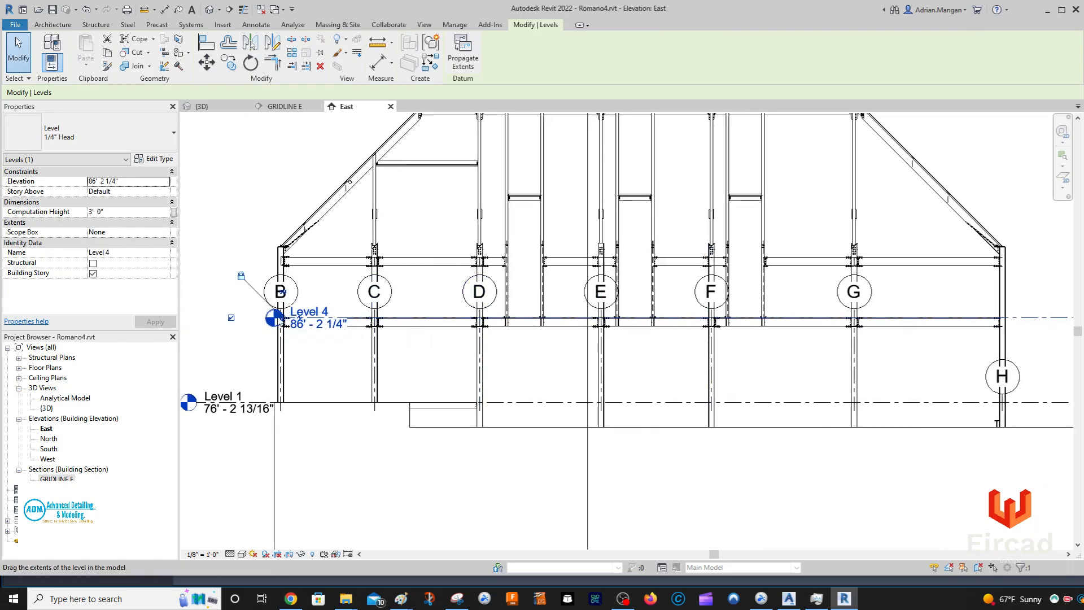
scroll(259, 320, "up", 3)
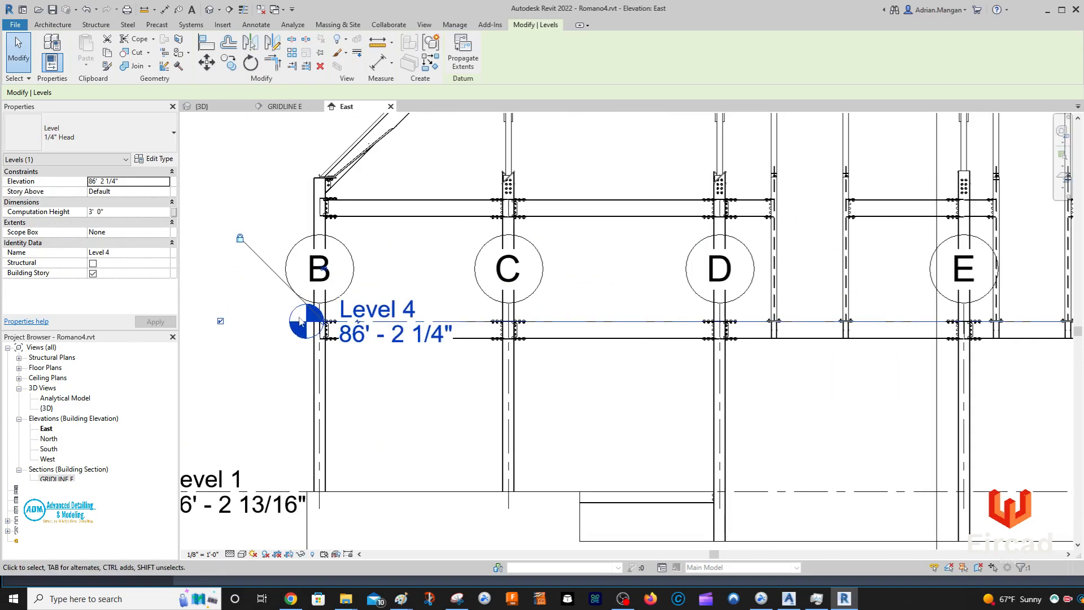
left_click_drag(325, 326, 228, 321)
middle_click_drag(246, 277, 464, 251)
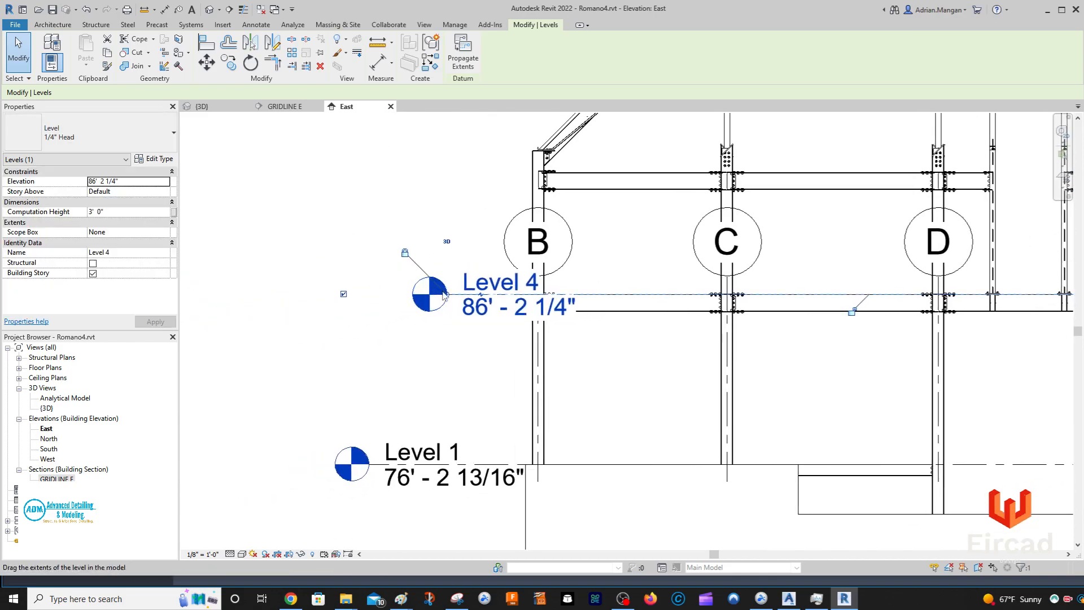
left_click_drag(446, 294, 369, 294)
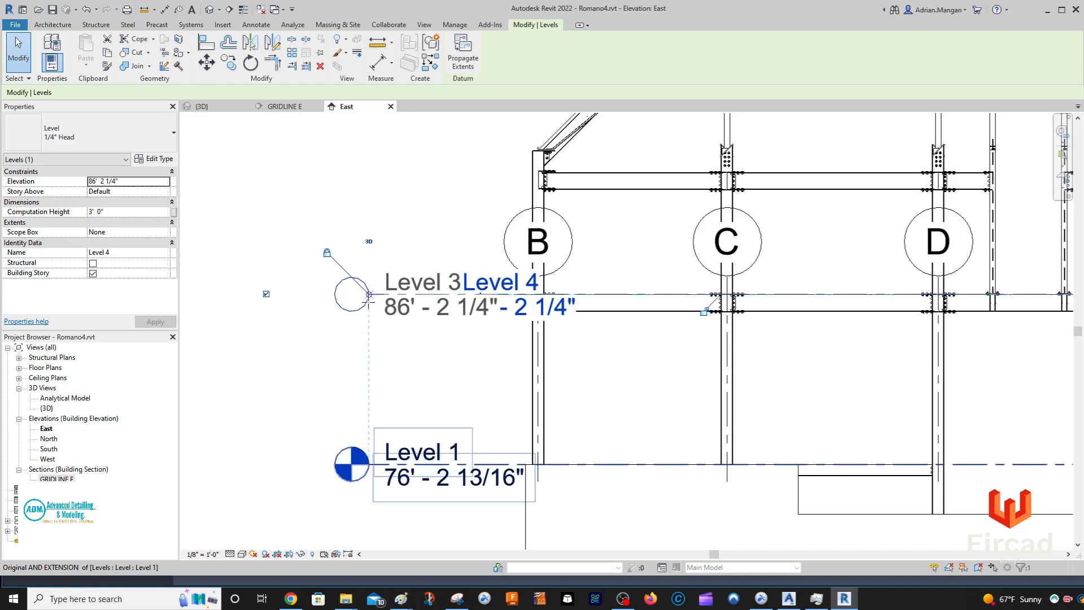
key("Escape")
Copy Level 4 vertically with Constrain enabled to the top flange of the upper beam at gridline B
left_click(417, 305)
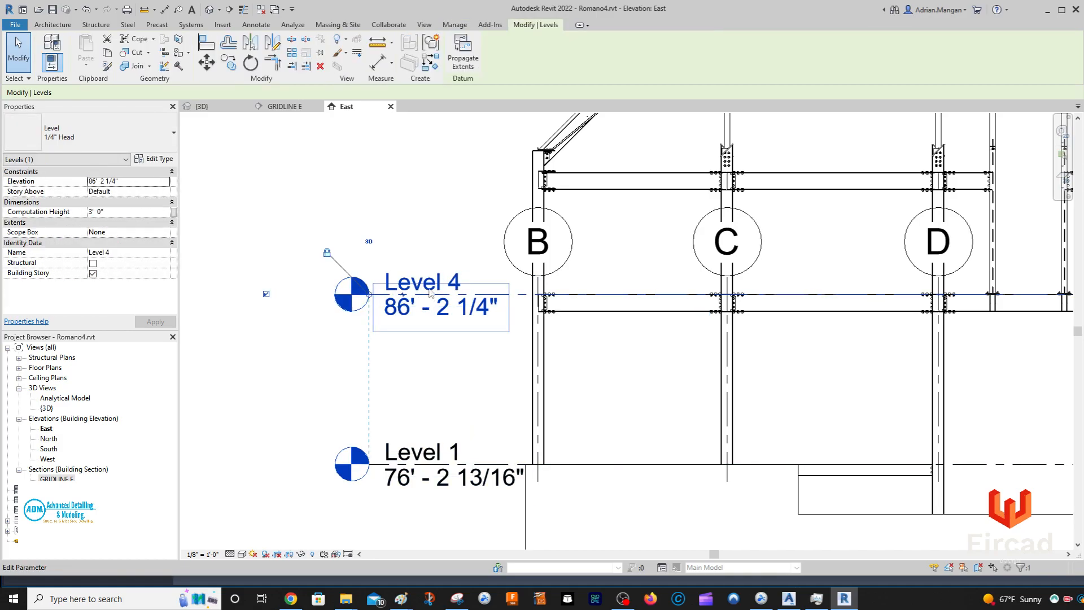
left_click(222, 68)
scroll(513, 329, "down", 1)
middle_click_drag(452, 377, 241, 483)
scroll(635, 334, "down", 2)
middle_click_drag(616, 338, 464, 329)
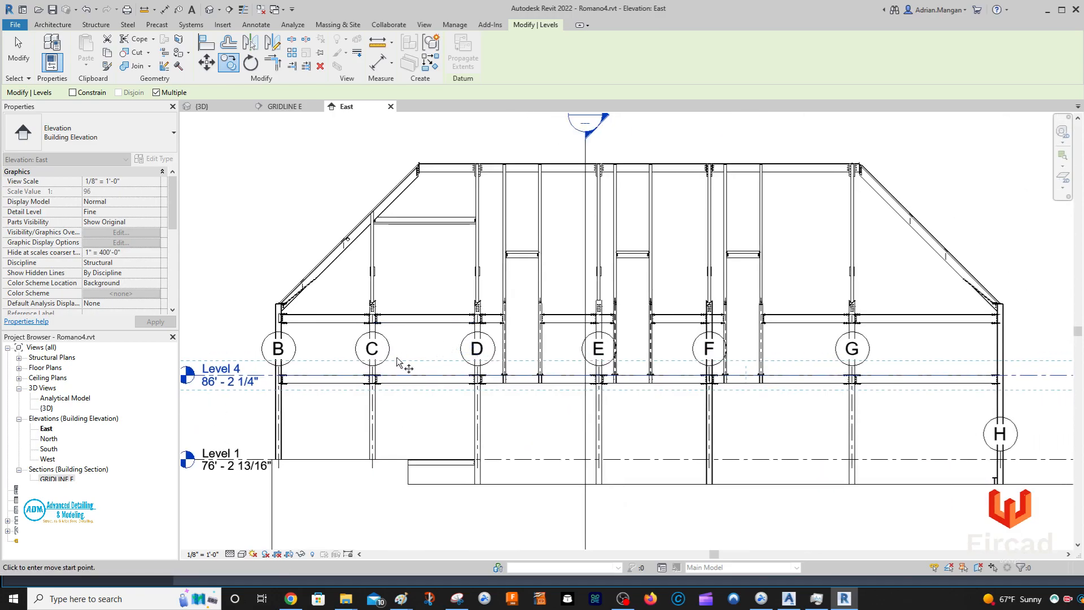
scroll(314, 365, "up", 4)
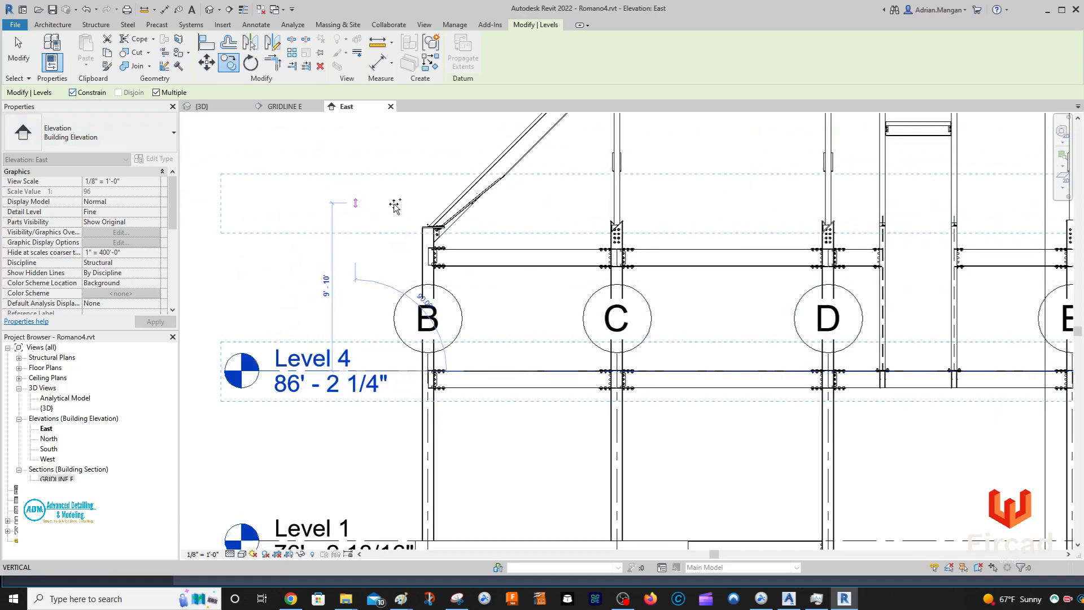
scroll(448, 246, "up", 2)
scroll(449, 246, "up", 4)
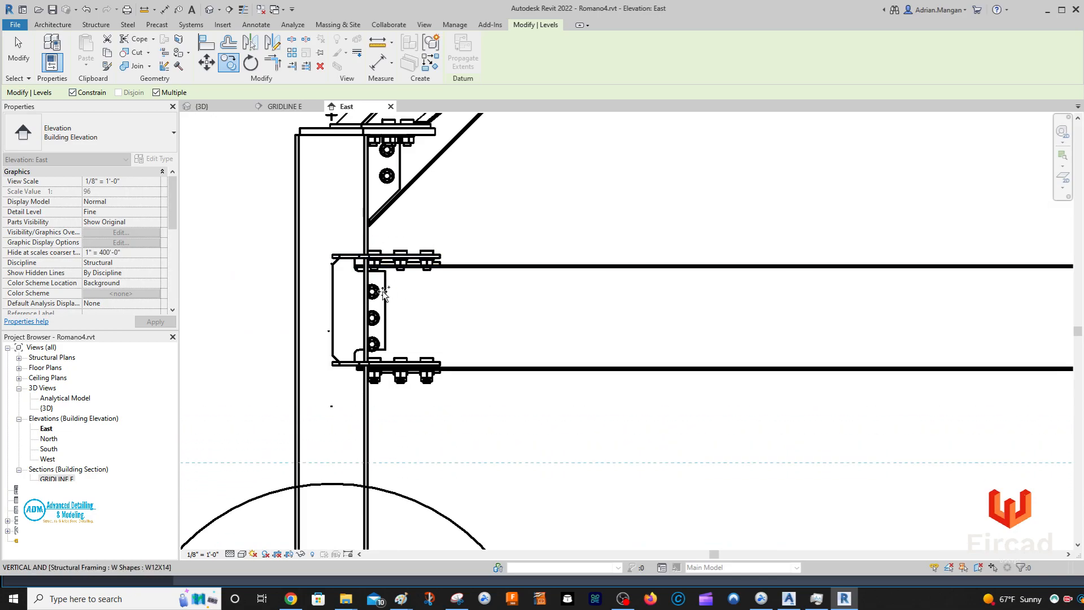
scroll(458, 298, "up", 2)
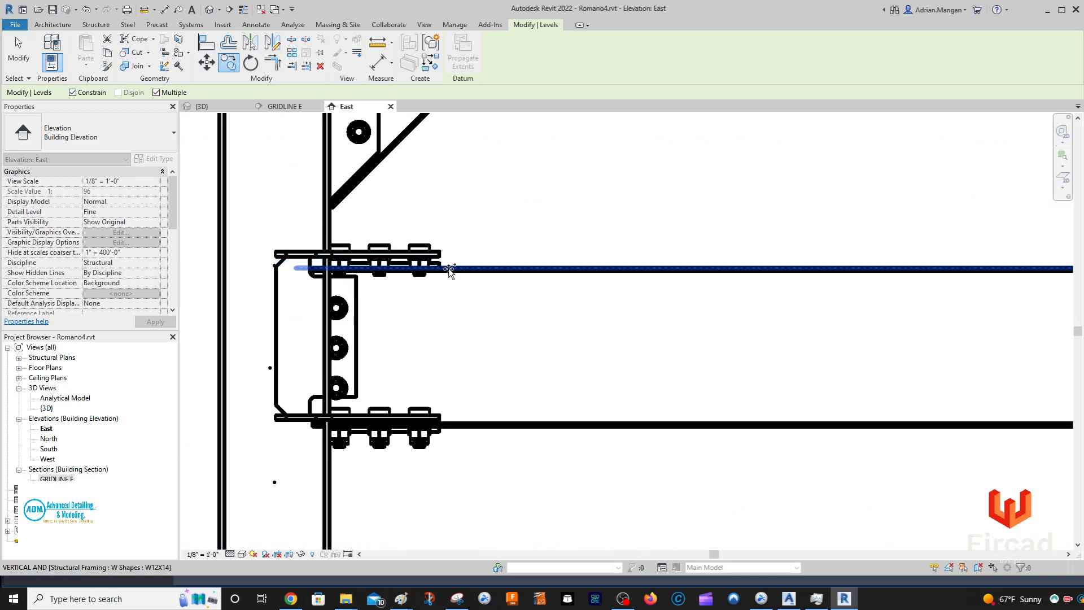
scroll(444, 271, "down", 4)
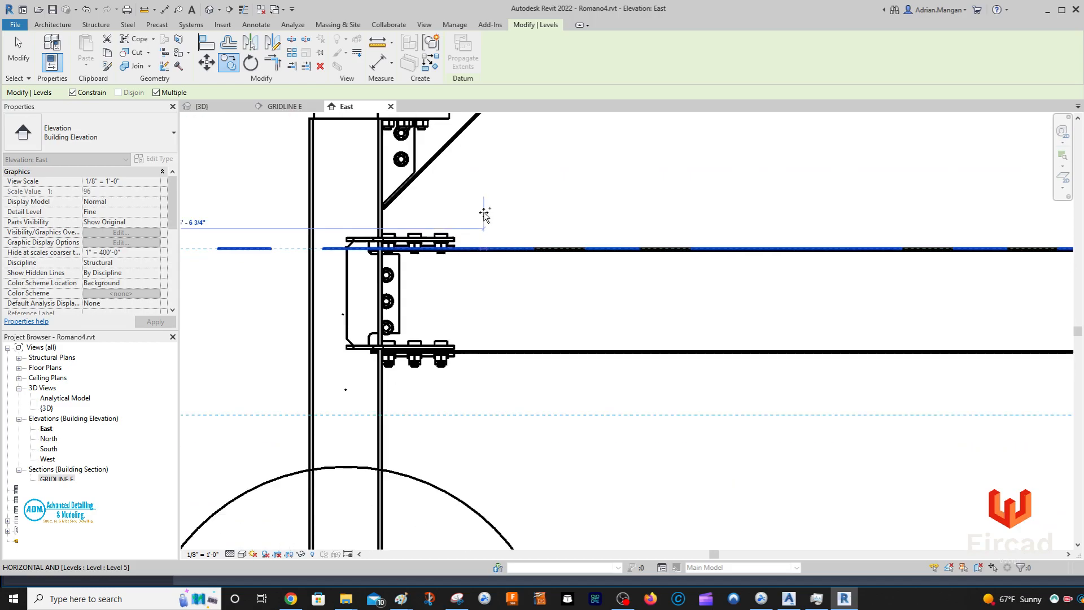
middle_click_drag(498, 232, 803, 233)
scroll(803, 234, "down", 1)
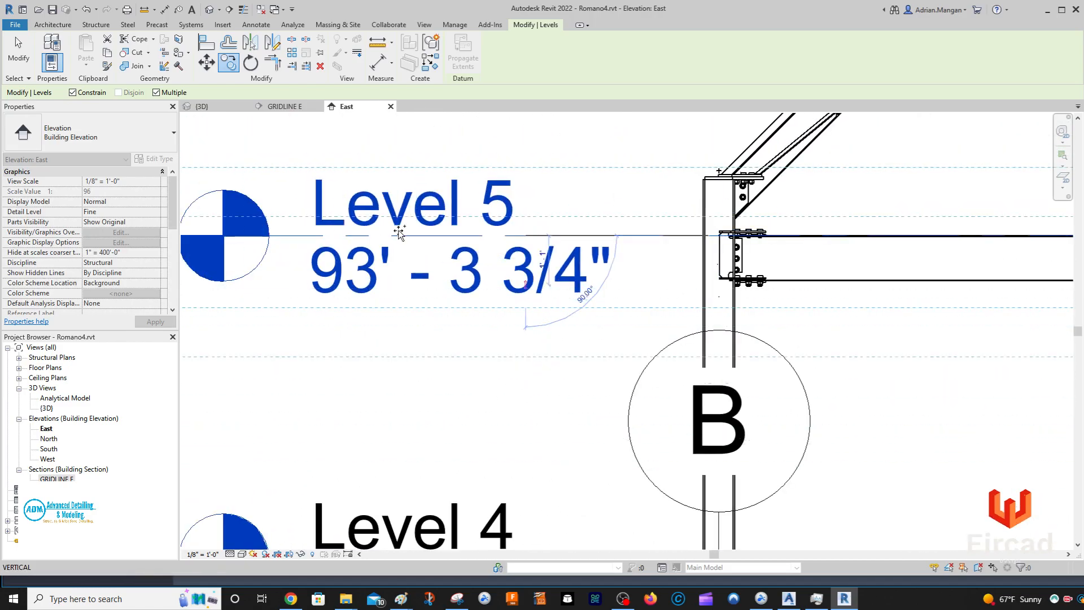
key("Escape")
key("Escape")
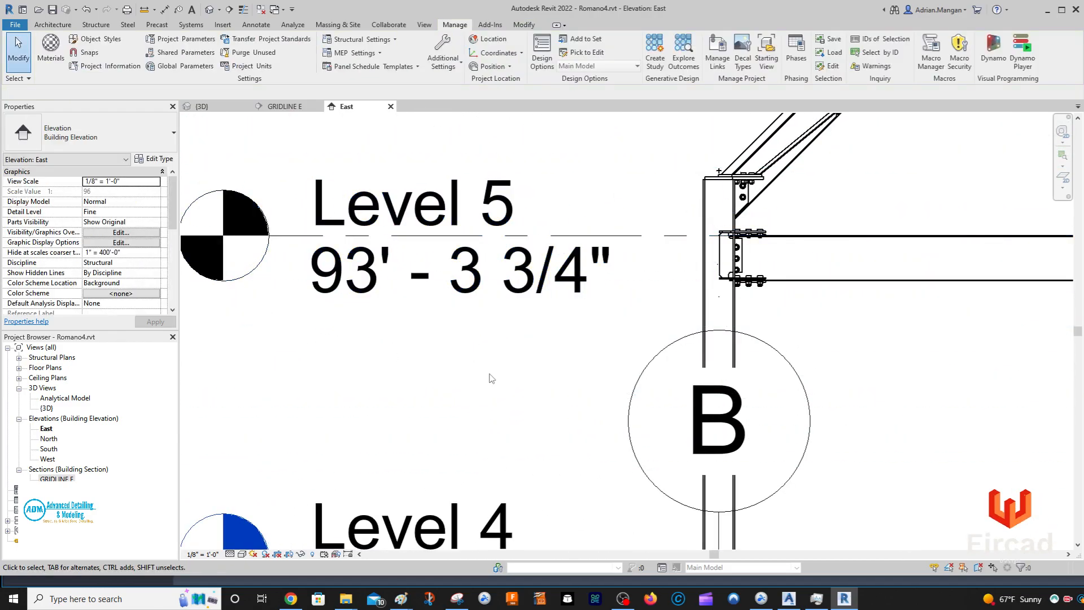
Try to copy Level 5 up to the top of the small side plate on the post at gridline E
scroll(531, 385, "down", 2)
middle_click_drag(835, 373, 525, 340)
middle_click_drag(868, 280, 844, 275)
scroll(844, 274, "down", 5)
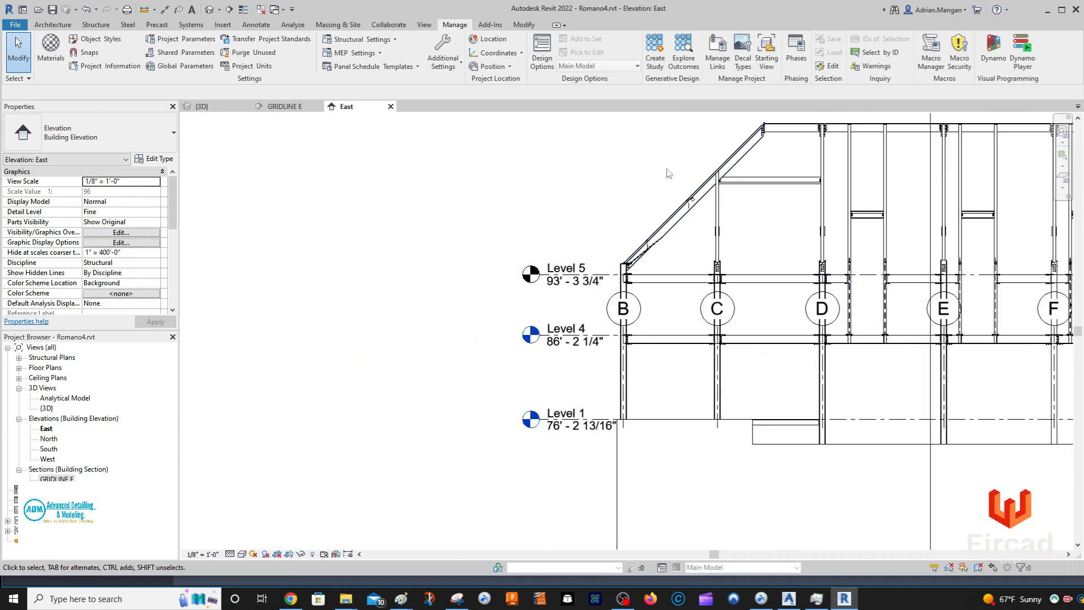
left_click(528, 266)
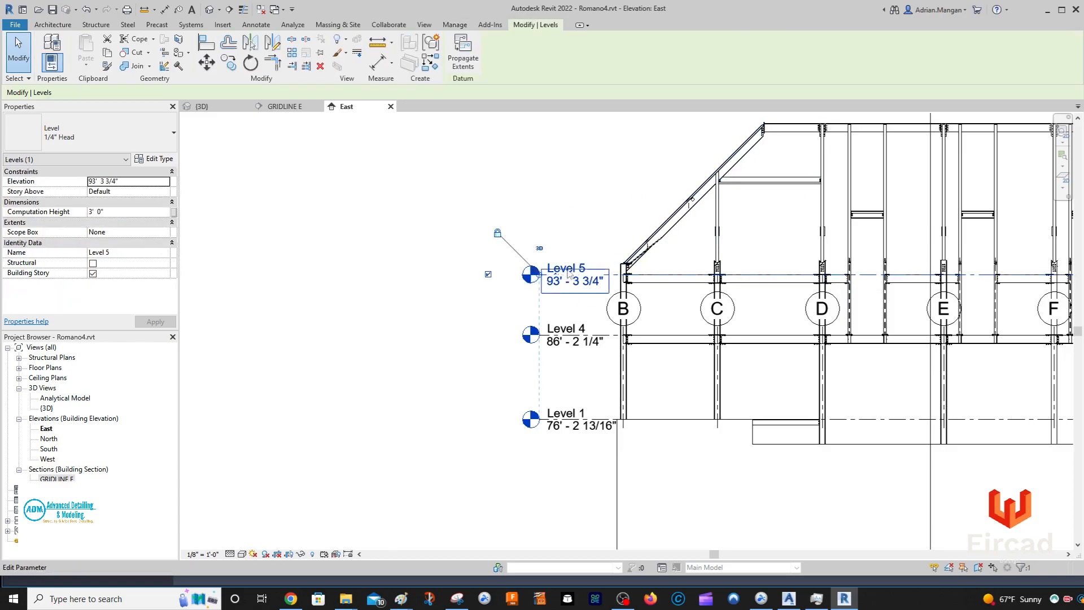
left_click(229, 63)
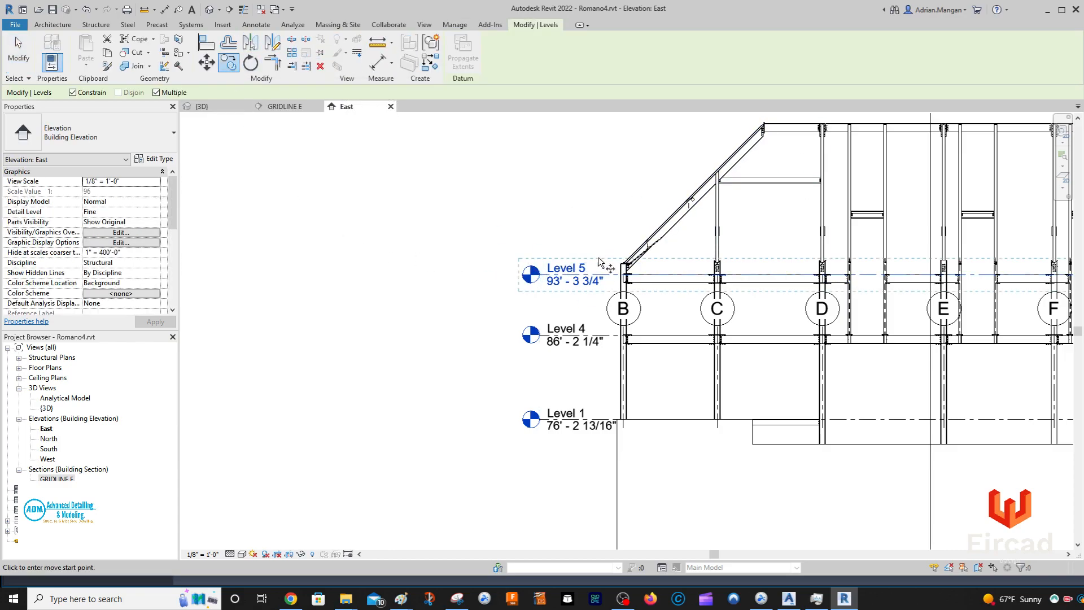
left_click(598, 275)
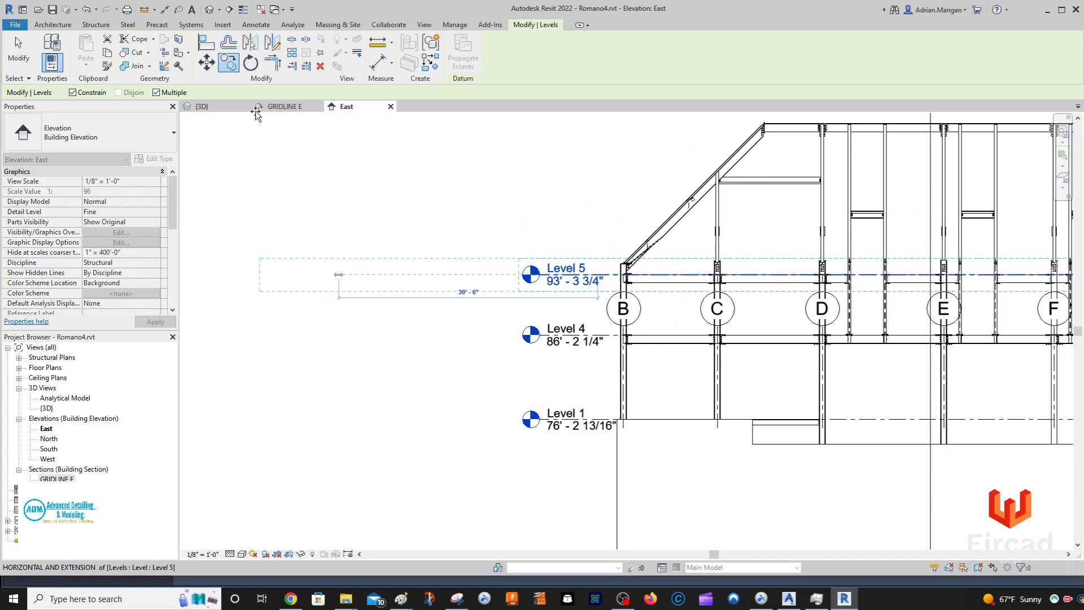
scroll(890, 203, "up", 2)
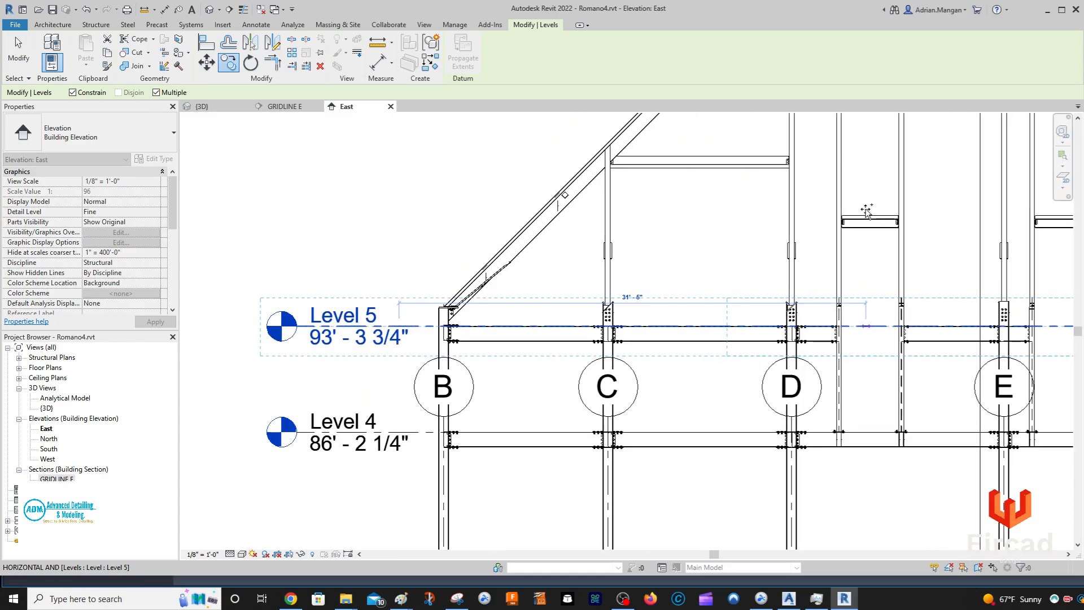
middle_click_drag(891, 204, 659, 215)
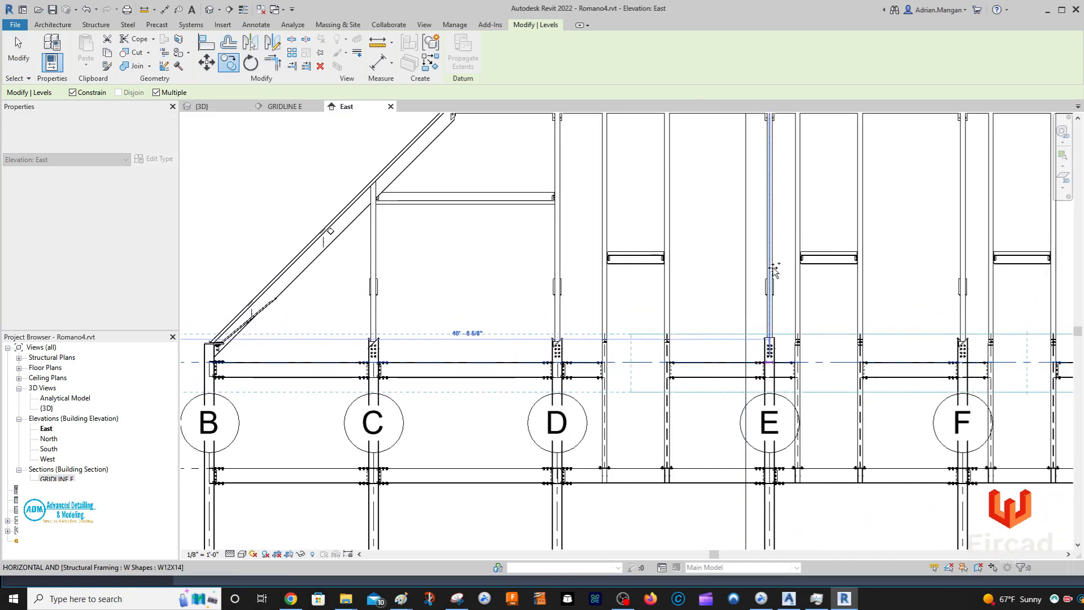
scroll(776, 282, "up", 2)
scroll(776, 282, "up", 1)
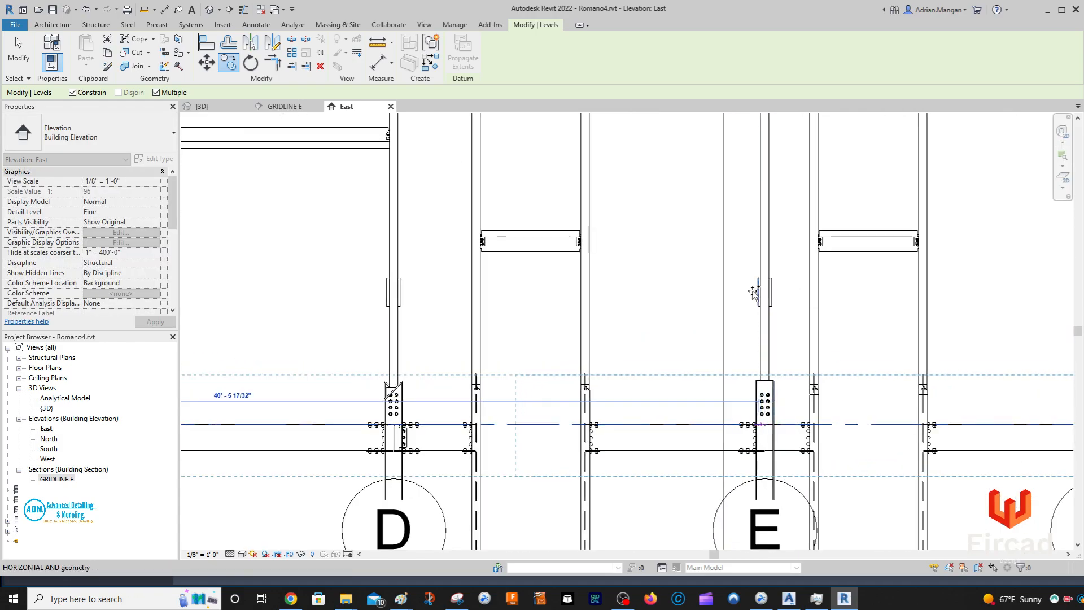
scroll(760, 286, "up", 1)
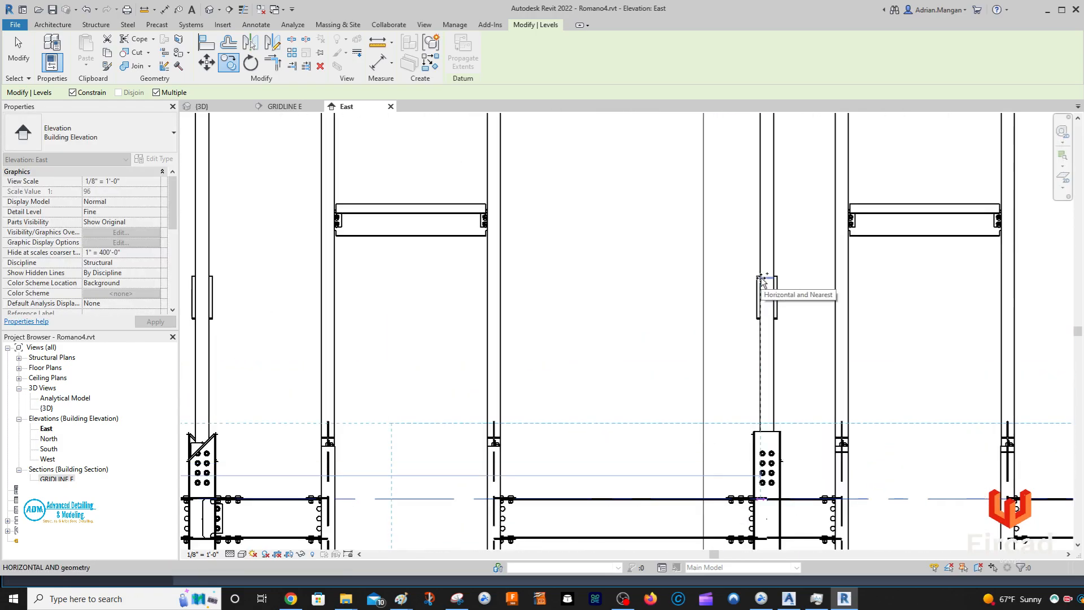
scroll(762, 280, "up", 2)
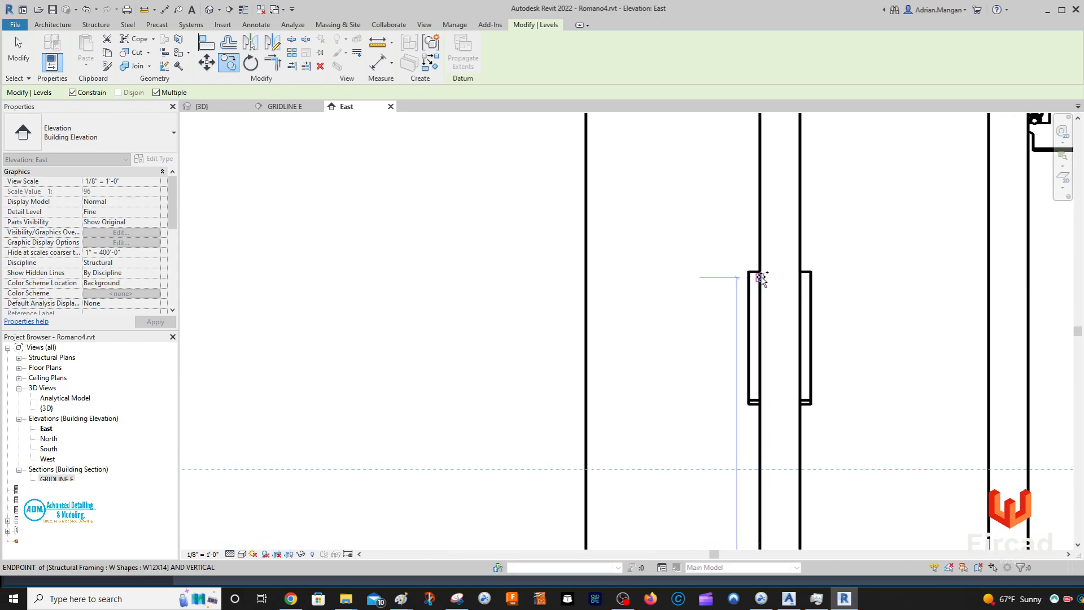
scroll(759, 277, "down", 3)
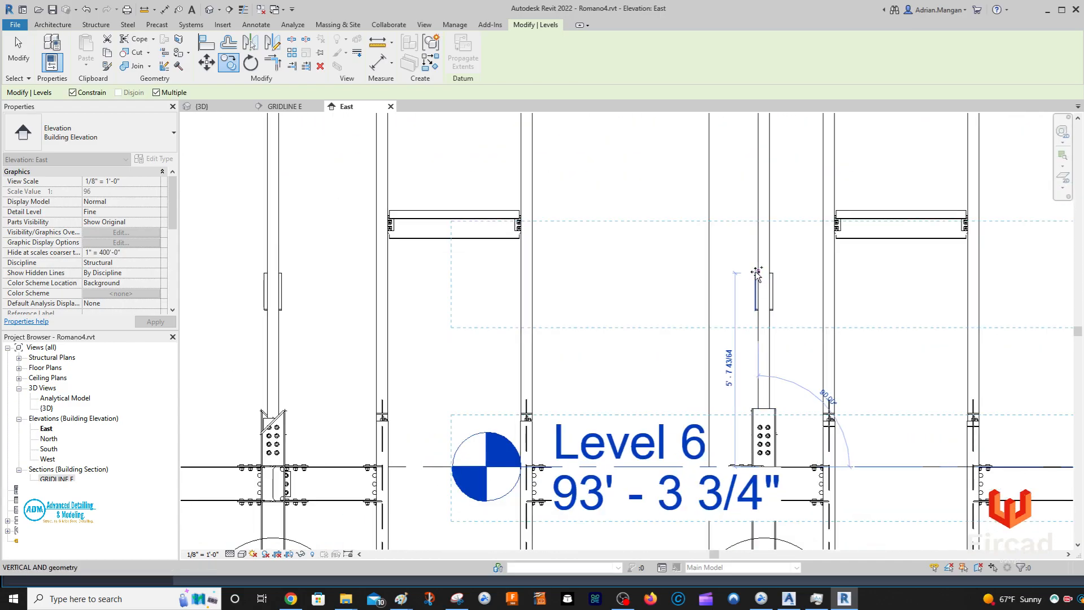
scroll(756, 274, "down", 4)
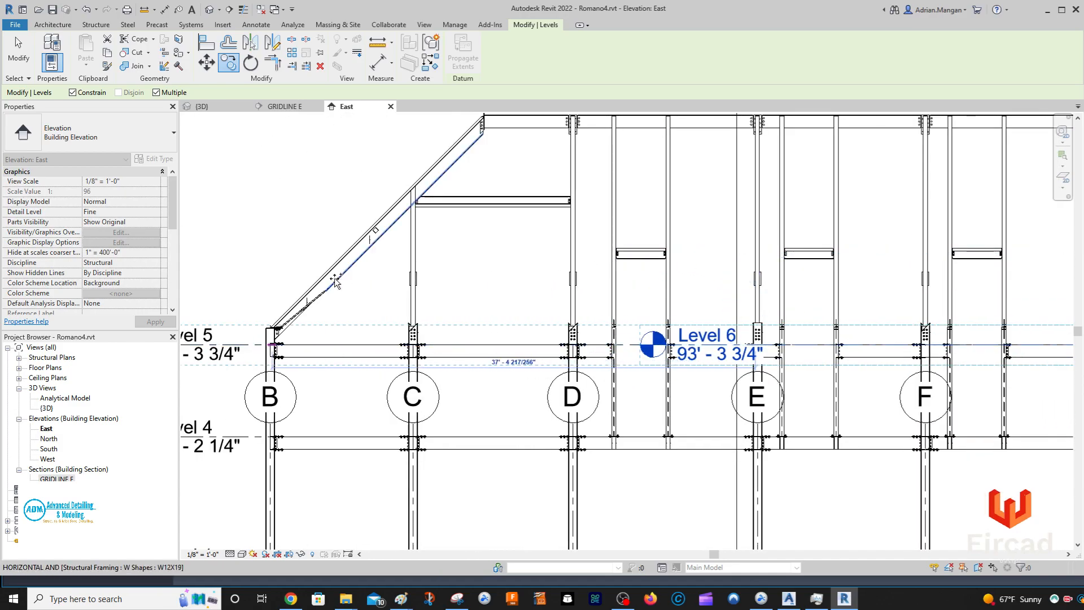
key("Escape")
middle_click_drag(489, 239, 712, 277)
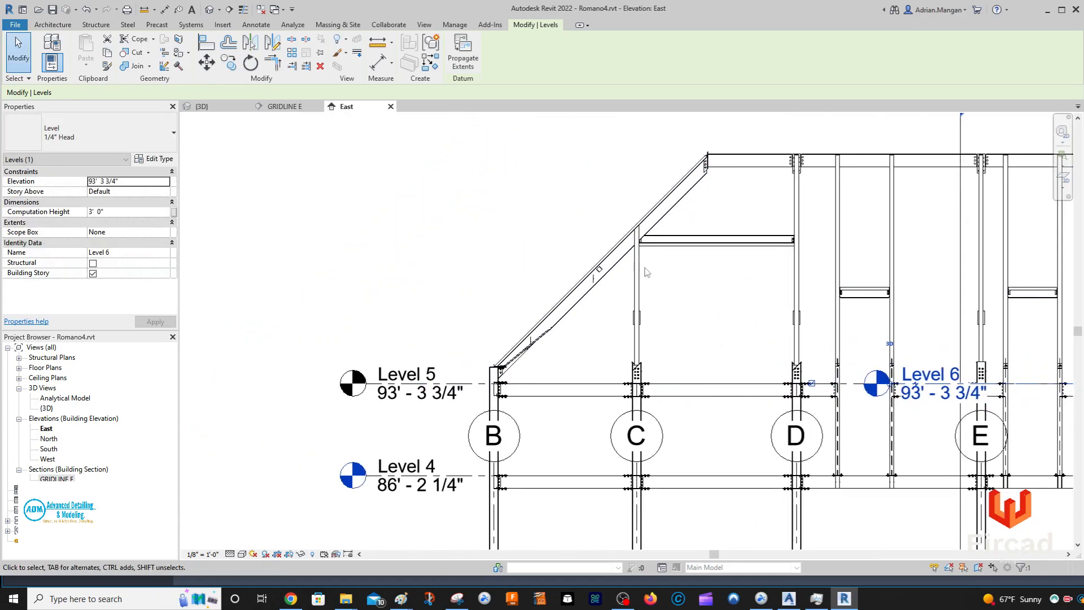
key("Escape")
Retry copying Level 5 to the side plate's top at gridline E, using a base point near column B's top
left_click(462, 374)
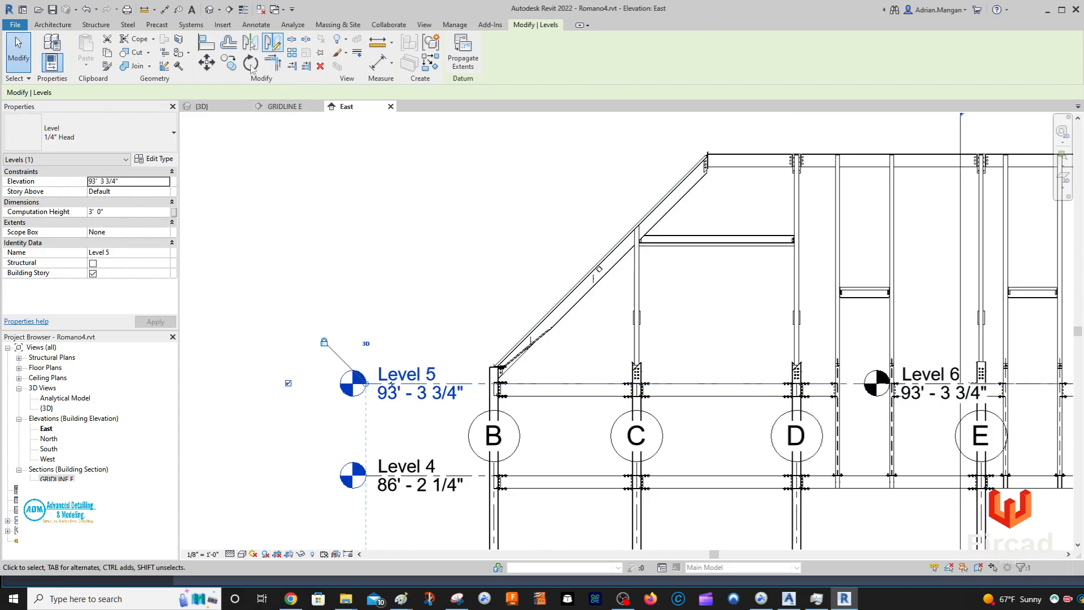
left_click(227, 65)
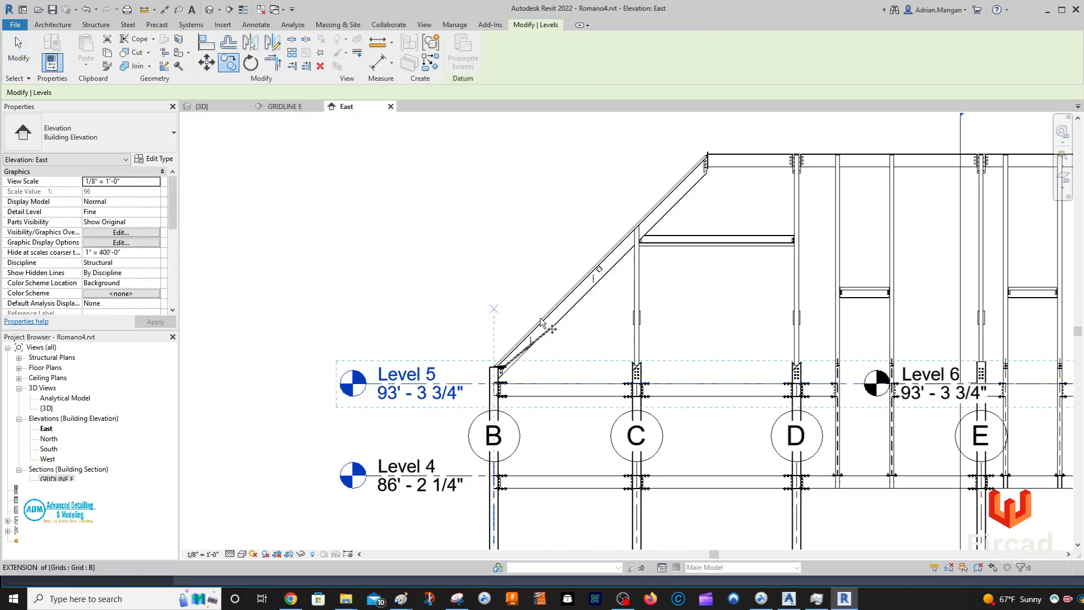
left_click(494, 371)
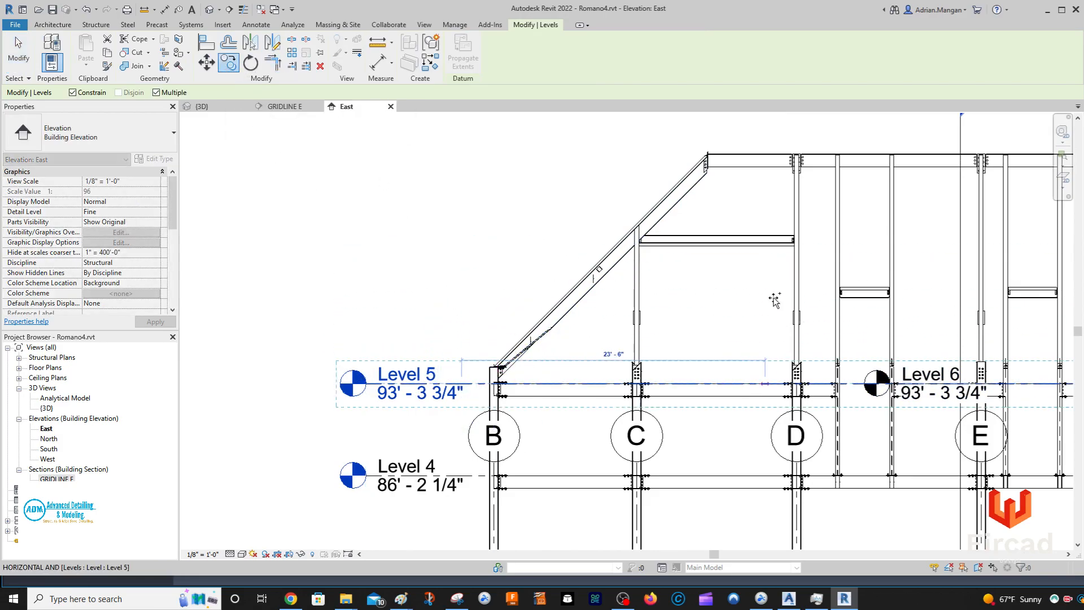
scroll(982, 313, "up", 2)
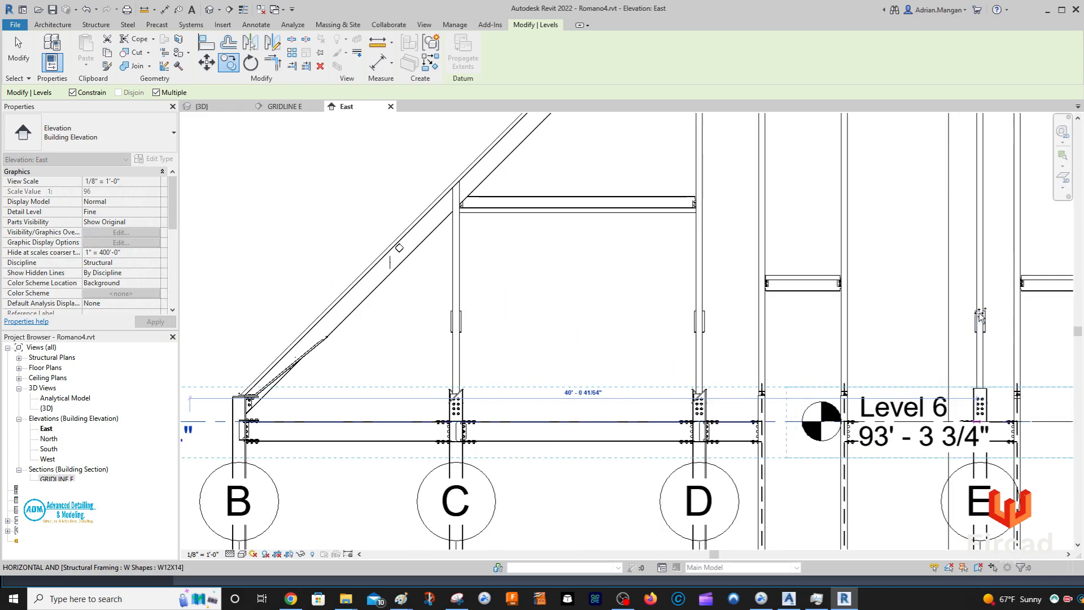
scroll(979, 314, "up", 2)
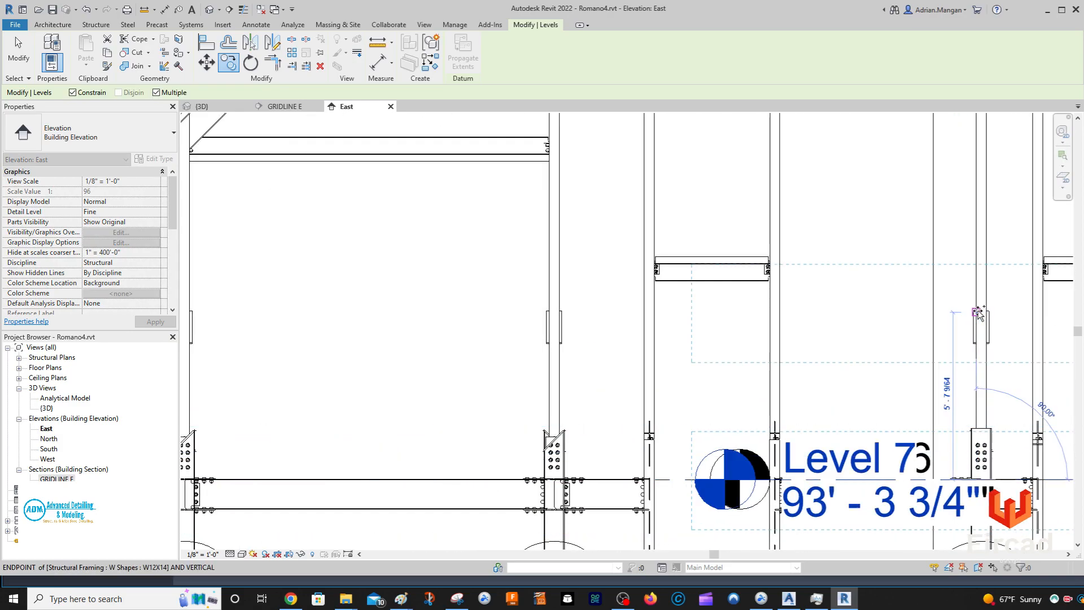
scroll(966, 308, "down", 6)
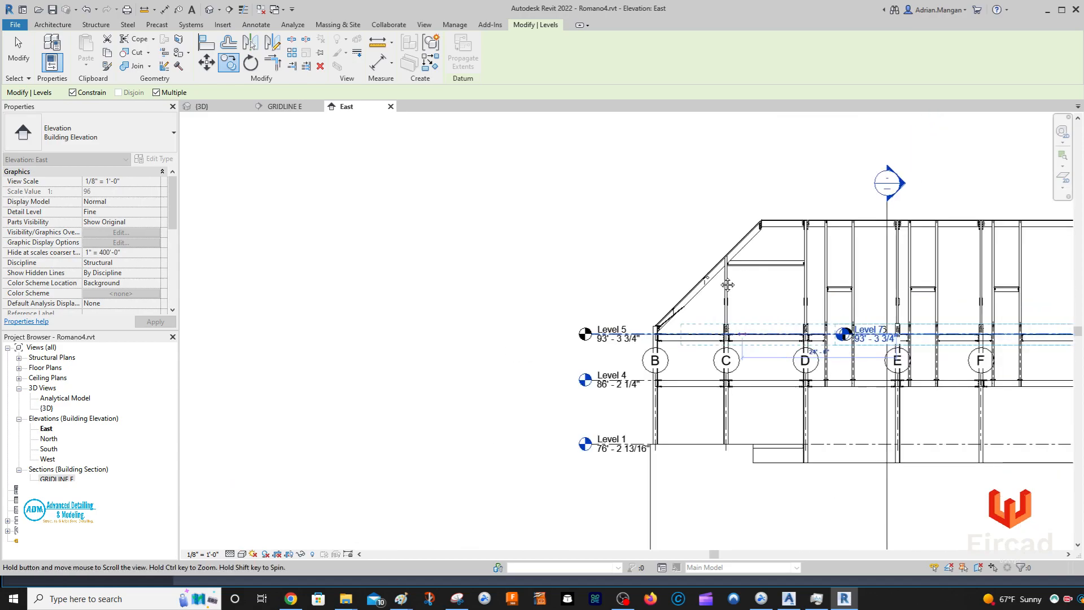
middle_click_drag(730, 286, 686, 285)
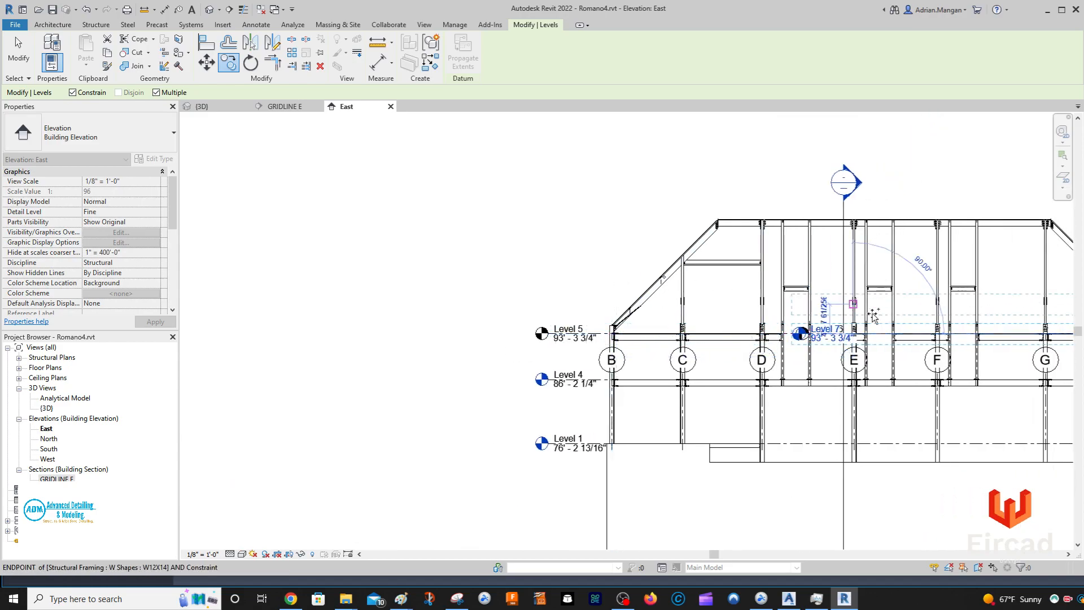
key("Escape")
key("Escape")
Delete the two misplaced level copies, Level 7 and Level 6, overlapping near gridline E
scroll(819, 332, "up", 2)
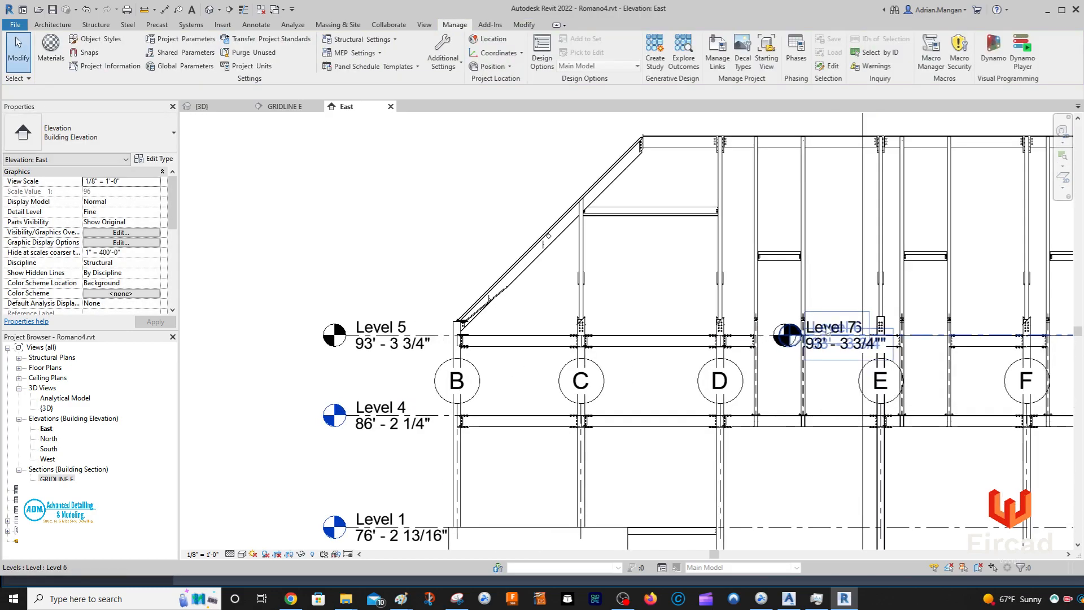
left_click(827, 331)
key("Delete")
left_click(828, 329)
key("Delete")
Rename Level 1 to 1ST FLOOR and accept renaming its corresponding views
middle_click_drag(429, 311, 483, 205)
double_click(457, 413)
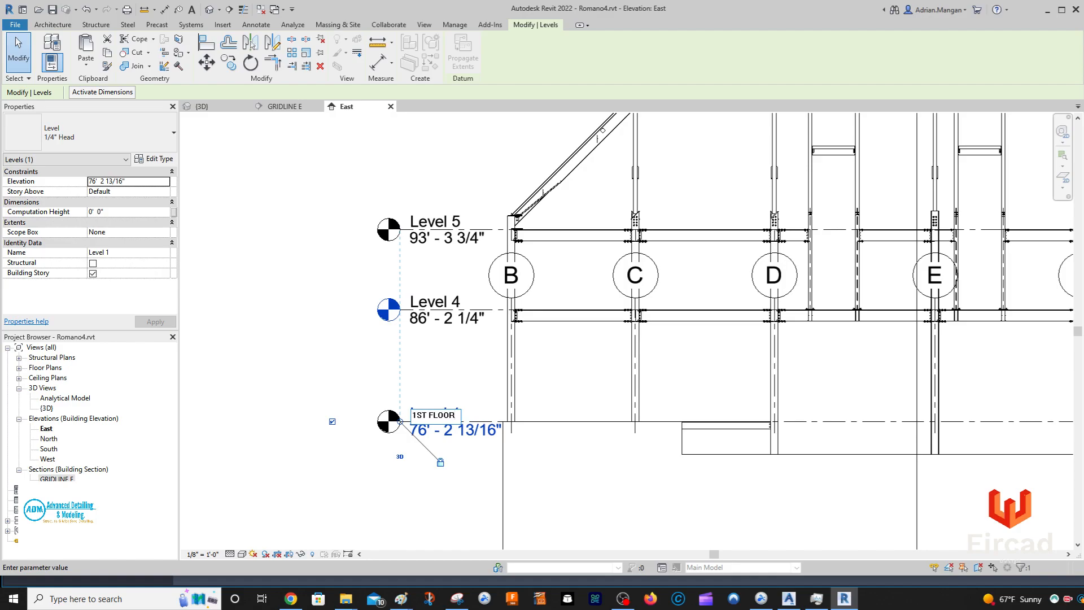
left_click(327, 481)
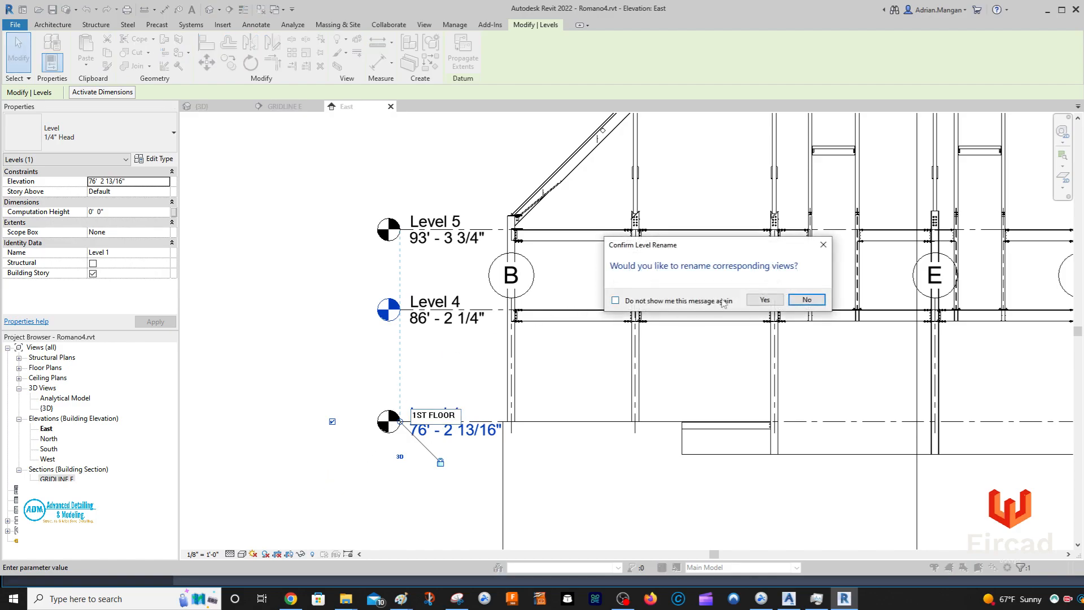
left_click(764, 300)
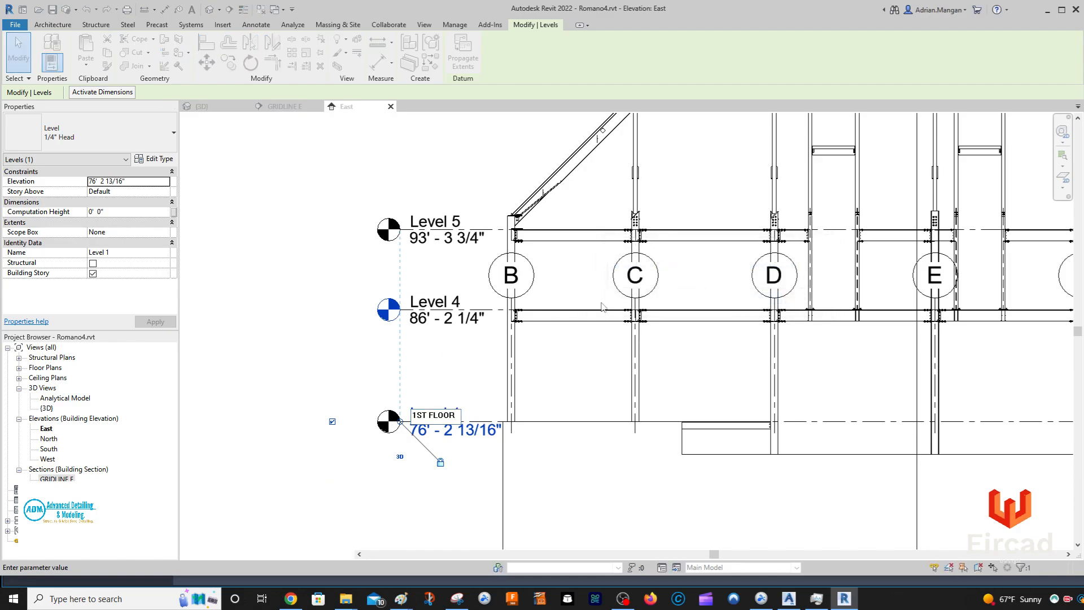
Rename Level 4 to SECOND FLOOR and accept renaming its corresponding views
double_click(442, 303)
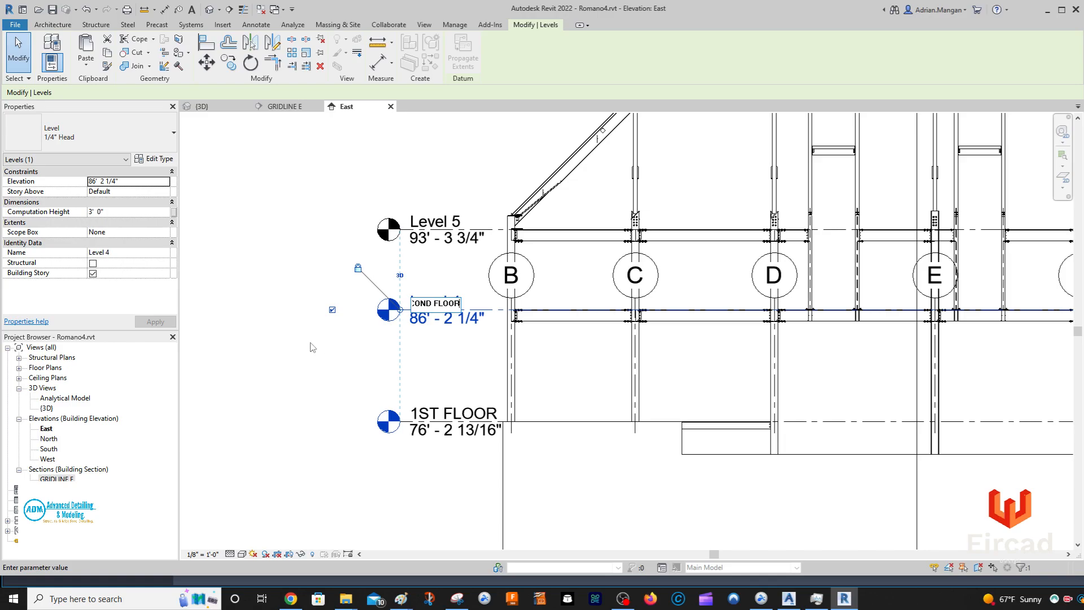
key("Return")
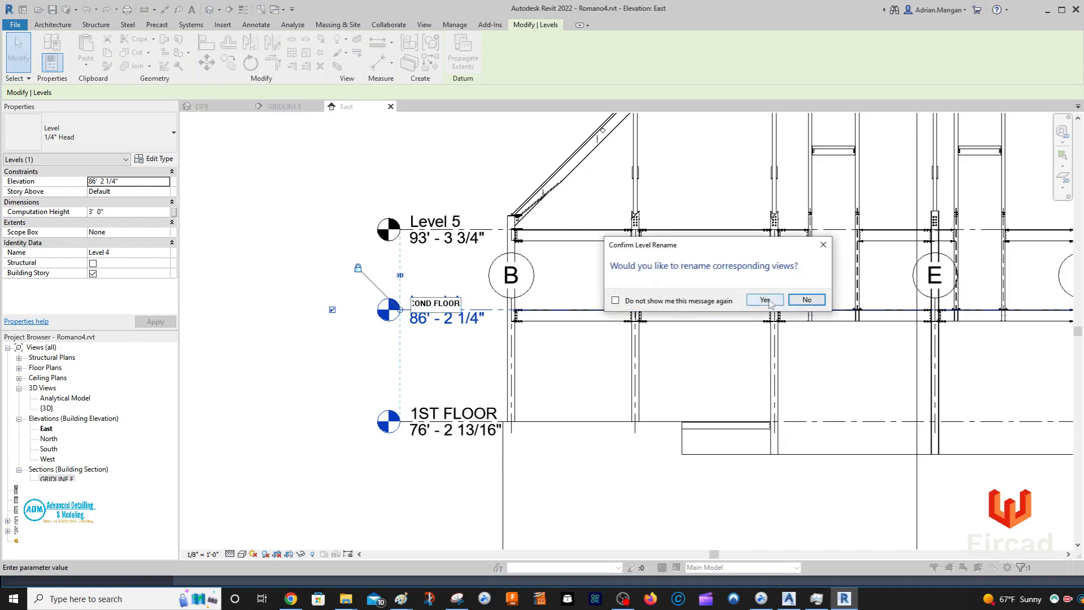
left_click(764, 300)
Rename Level 5 to ROOF
left_click(444, 222)
left_click(444, 221)
type("E")
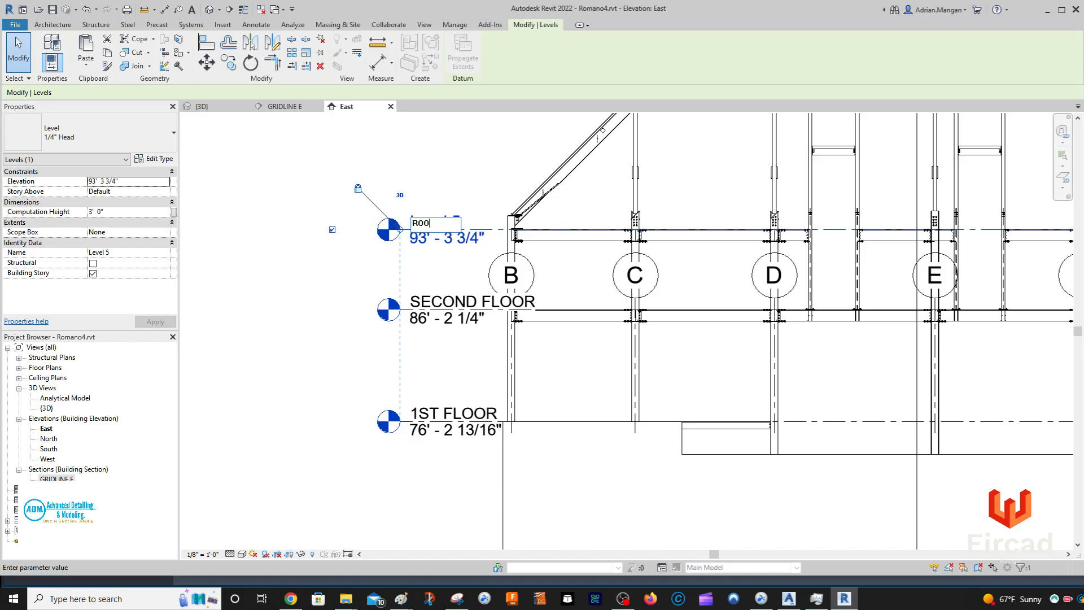
key("Return")
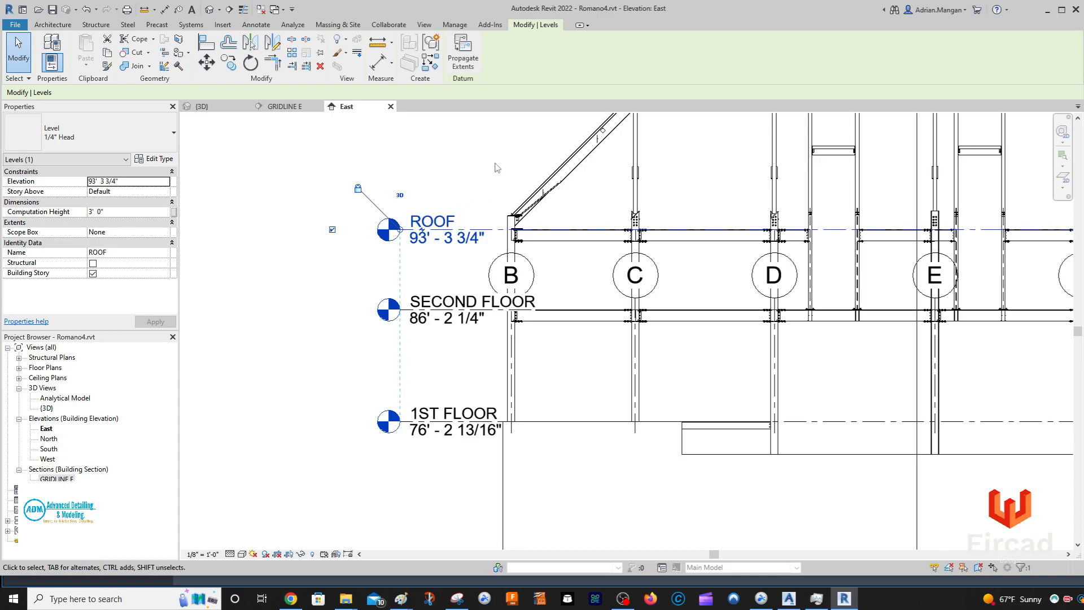
left_click(500, 171)
left_click(487, 231)
left_click(229, 63)
middle_click_drag(416, 164, 416, 252)
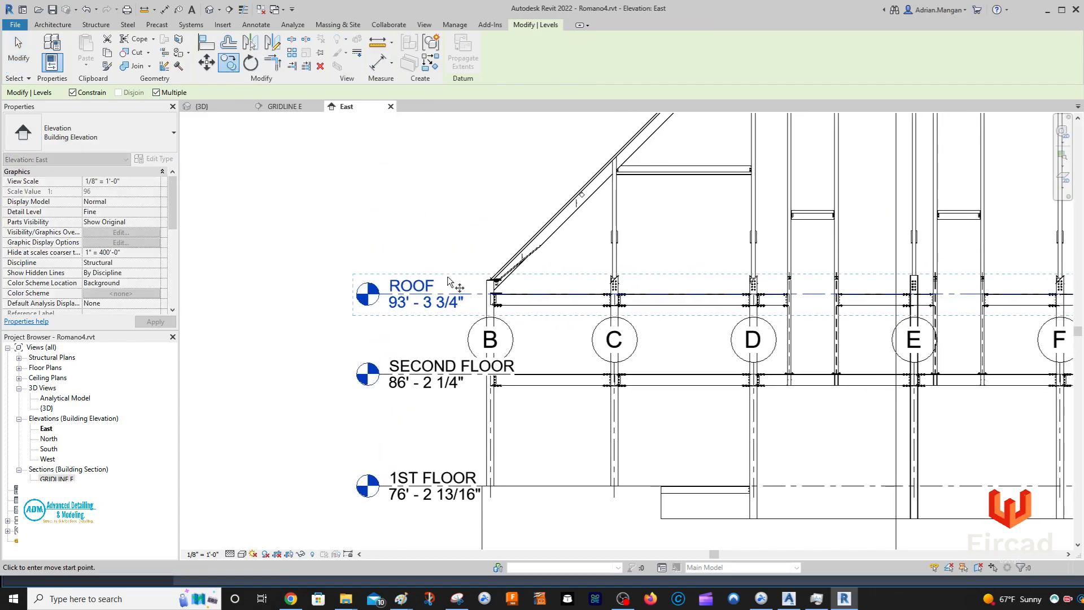
left_click(455, 294)
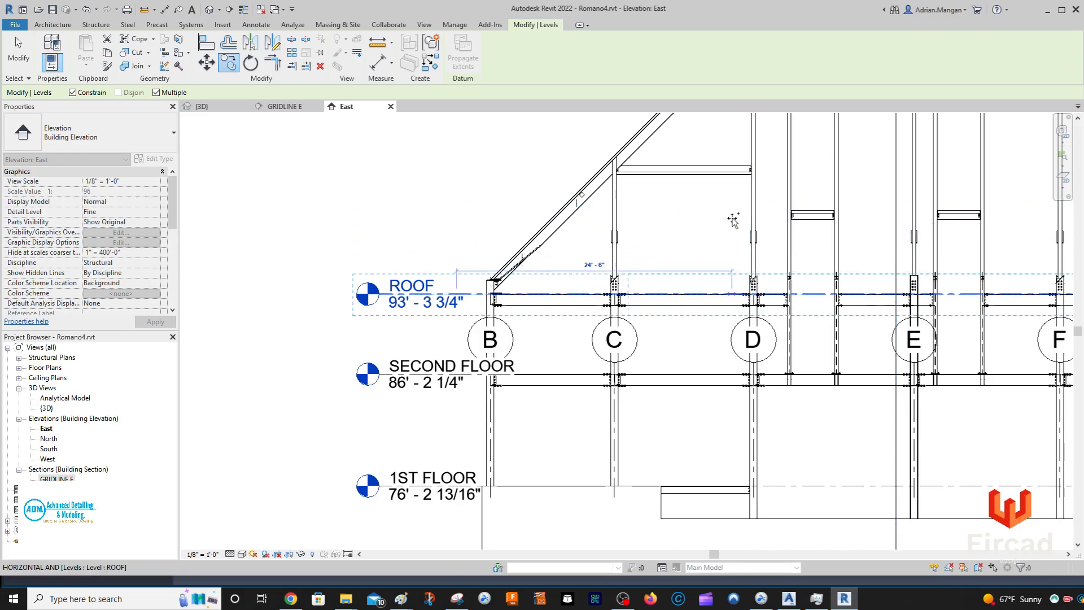
scroll(645, 357, "down", 2)
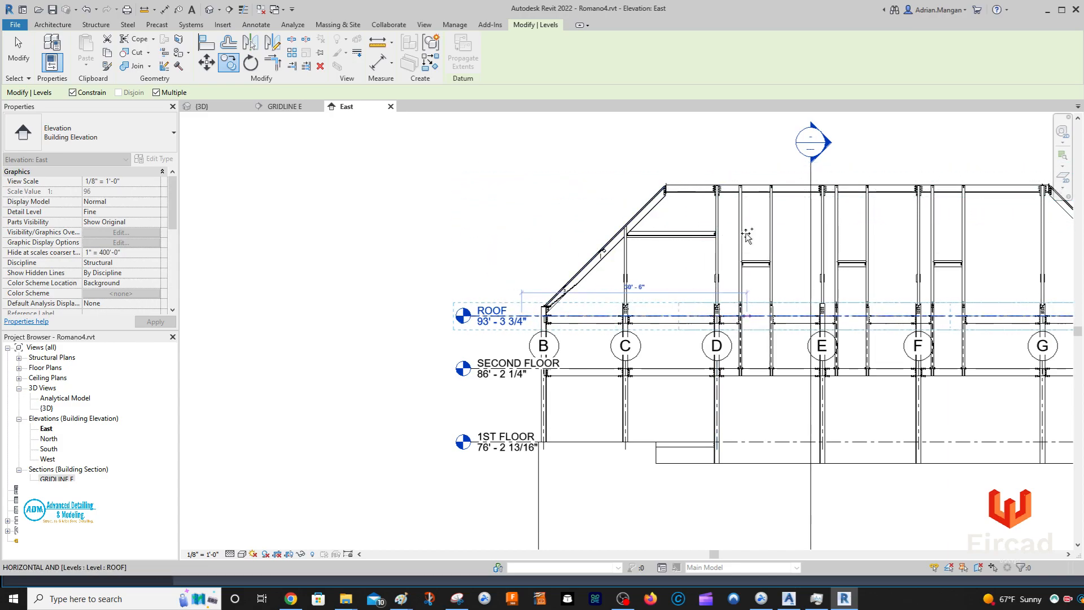
key("Escape")
key("Escape")
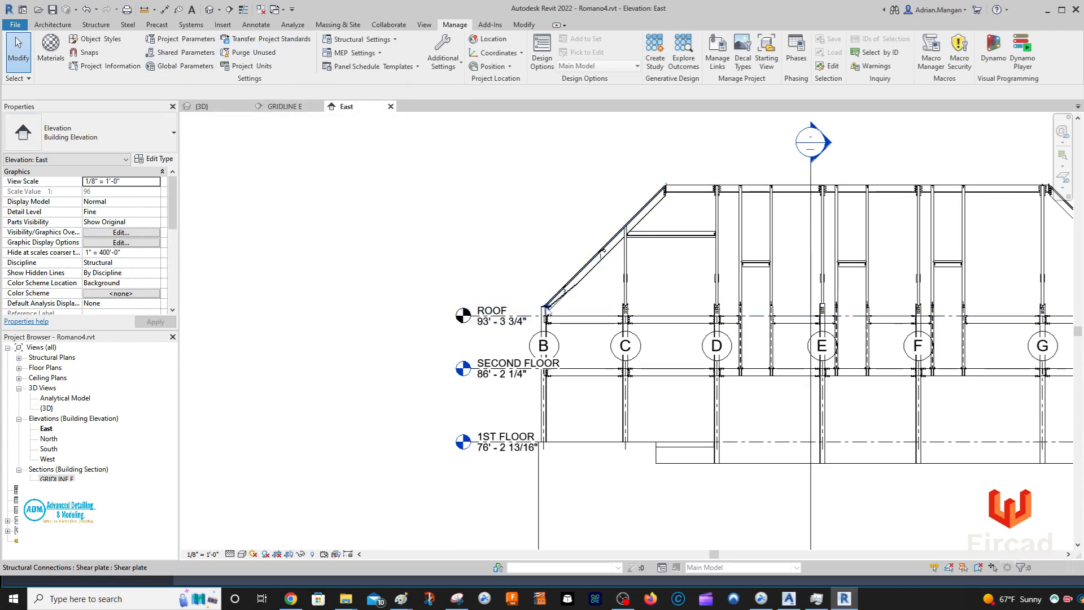
Copy the ROOF level vertically twice, placing one copy about 8' above it and another about 9' above the first copy
left_click(525, 316)
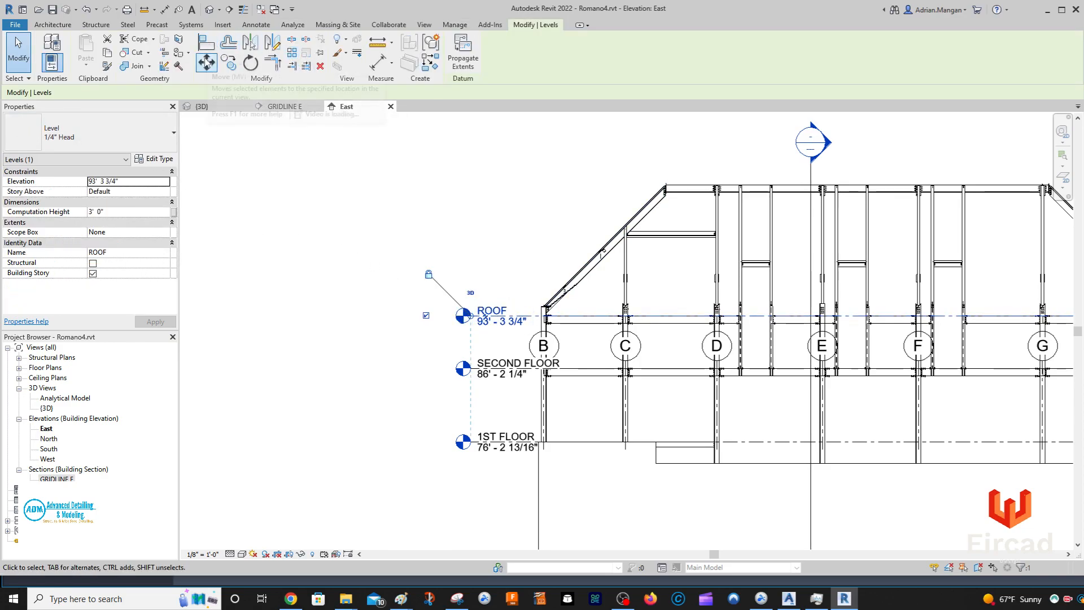
left_click(229, 62)
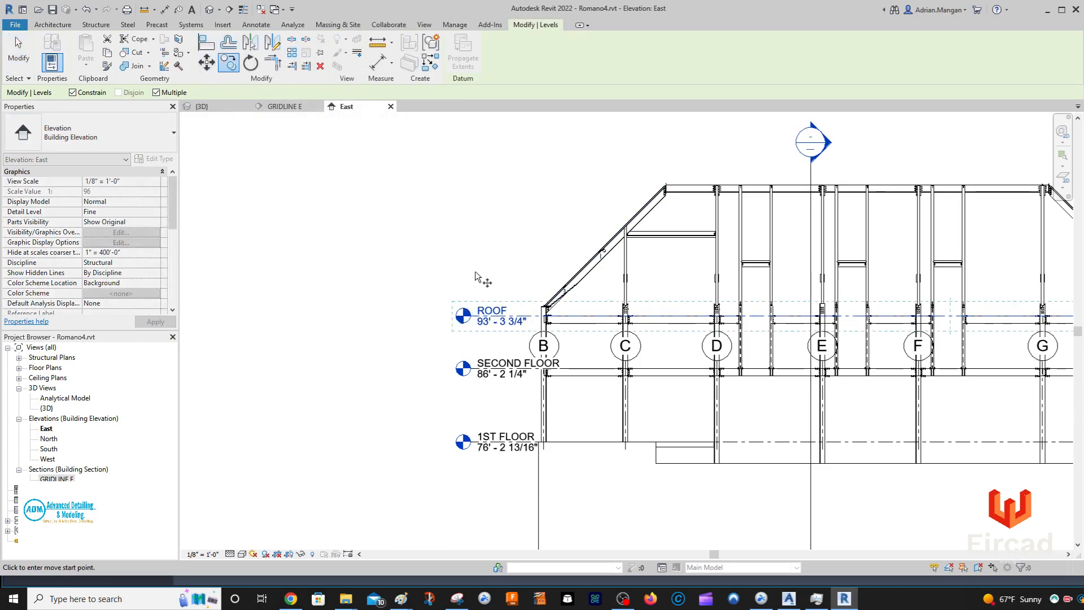
left_click(483, 316)
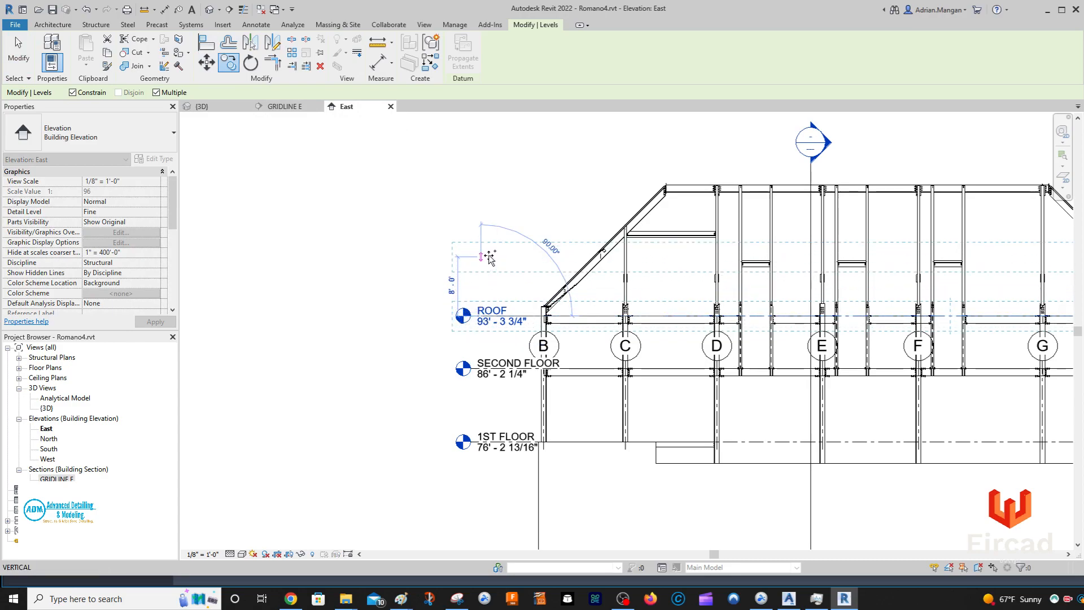
left_click(488, 257)
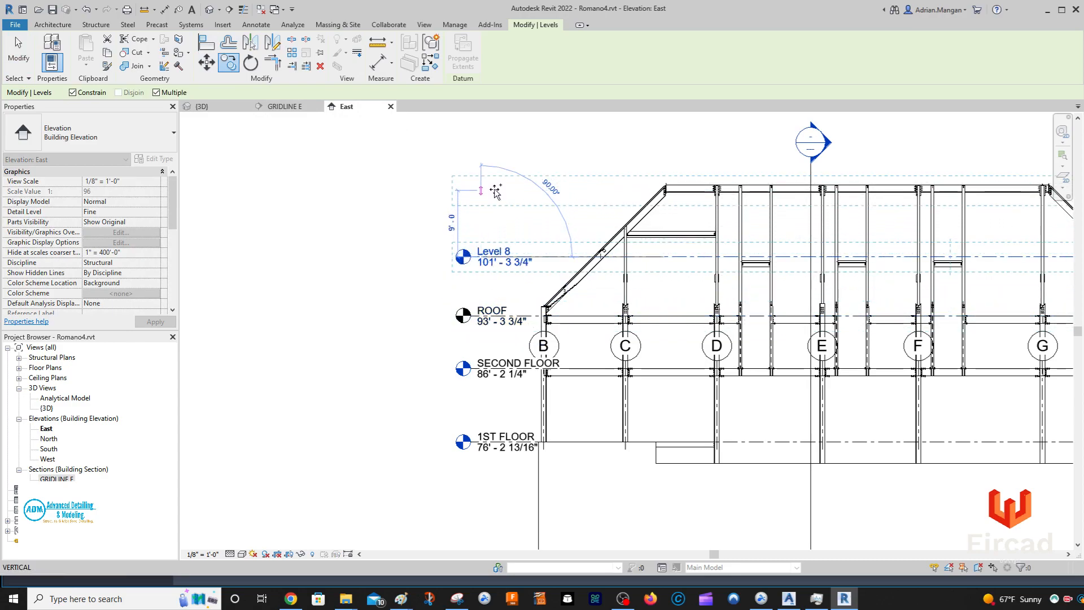
left_click(495, 191)
key("Escape")
Rename Level 8 to ATTIC and Level 9 to RIDGE
scroll(502, 252, "up", 2)
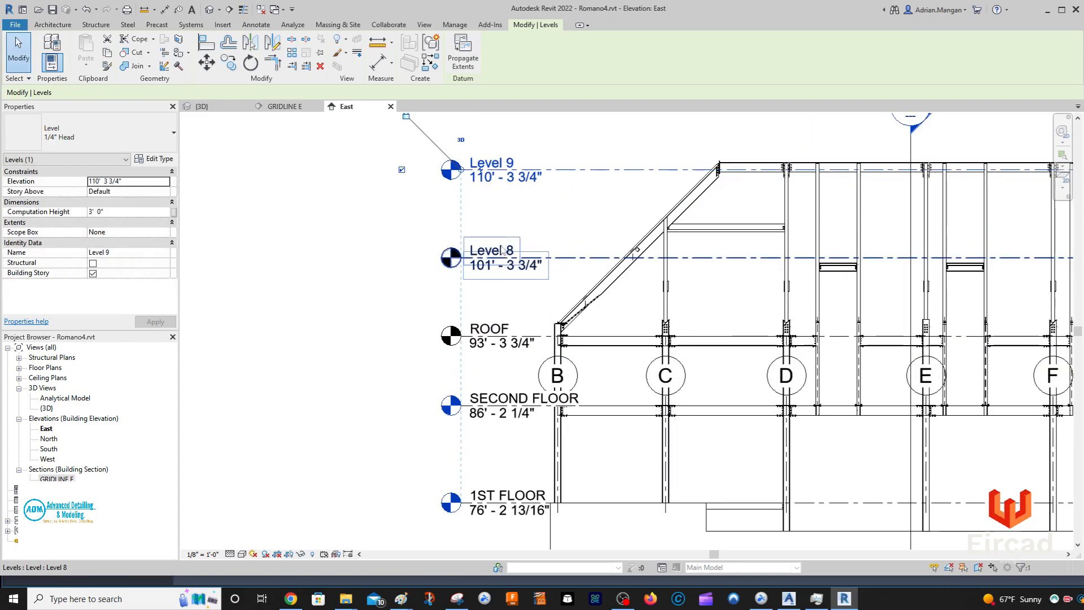
double_click(503, 250)
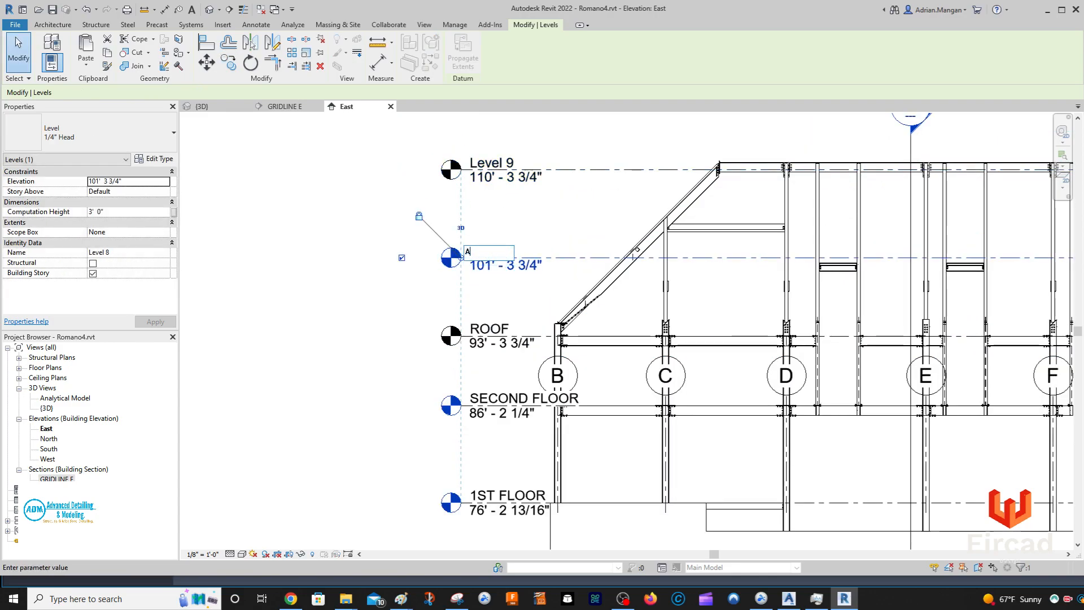
left_click(384, 291)
double_click(503, 163)
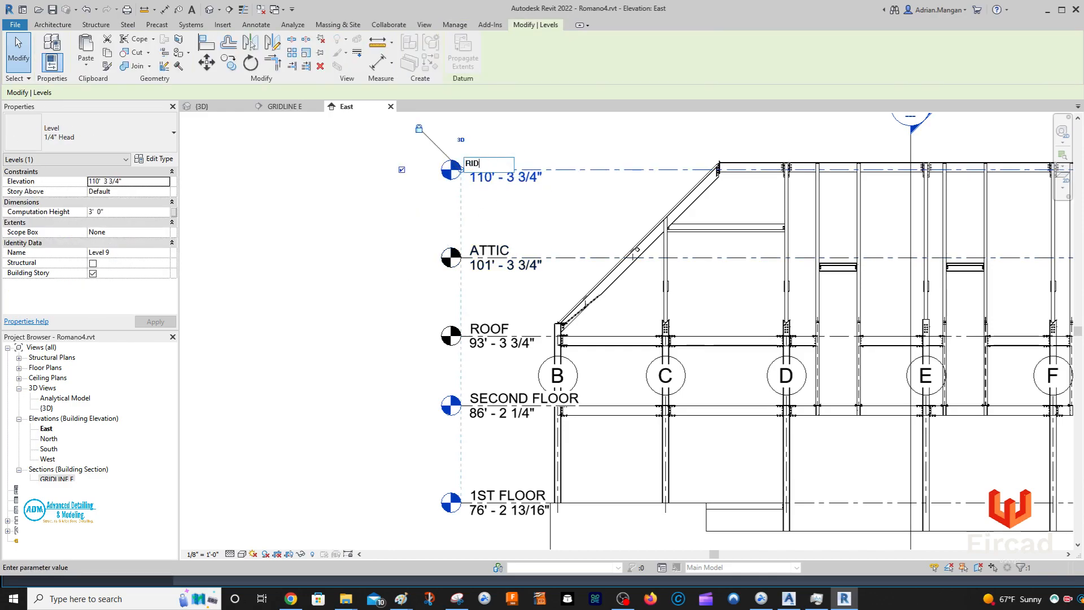
left_click(403, 218)
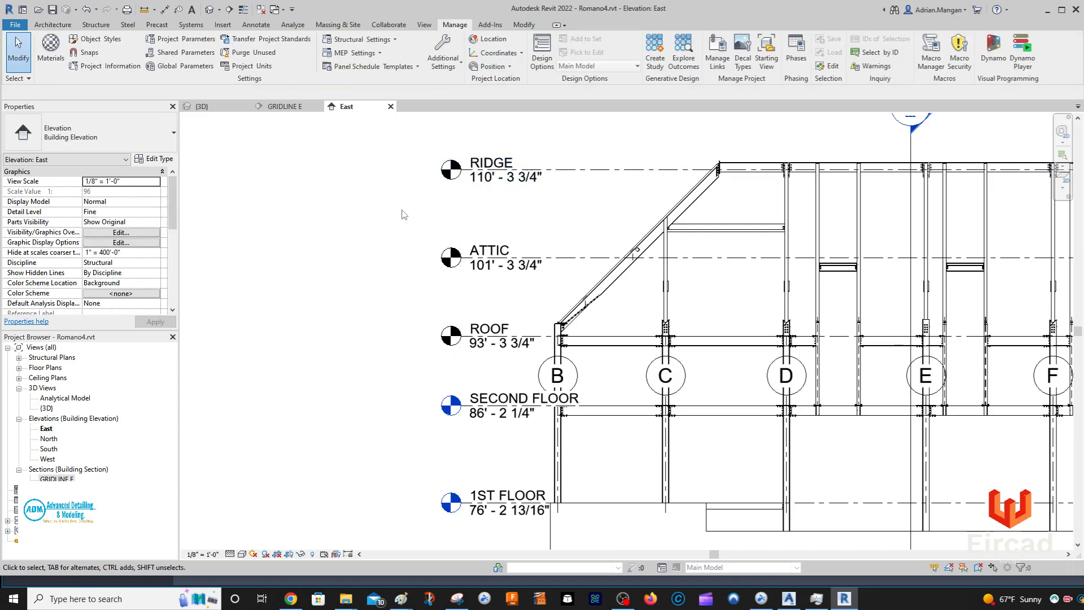
Switch to the Romano_revit test drawing in Advance Steel and locate the level symbol beside the rafter's four-bolt plate connection
left_click(788, 598)
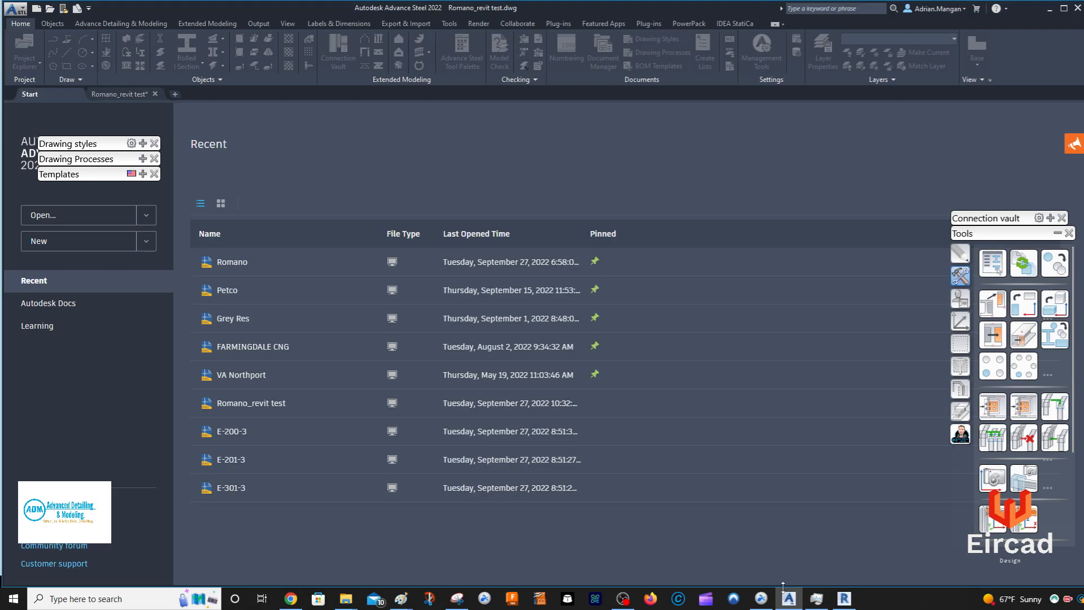
left_click(149, 96)
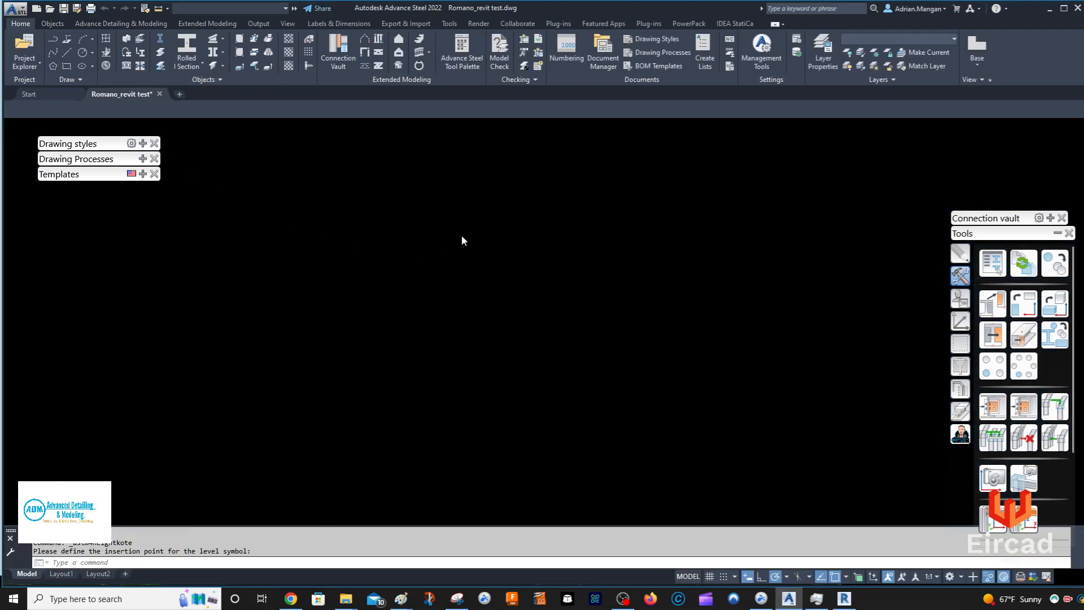
scroll(509, 227, "down", 8)
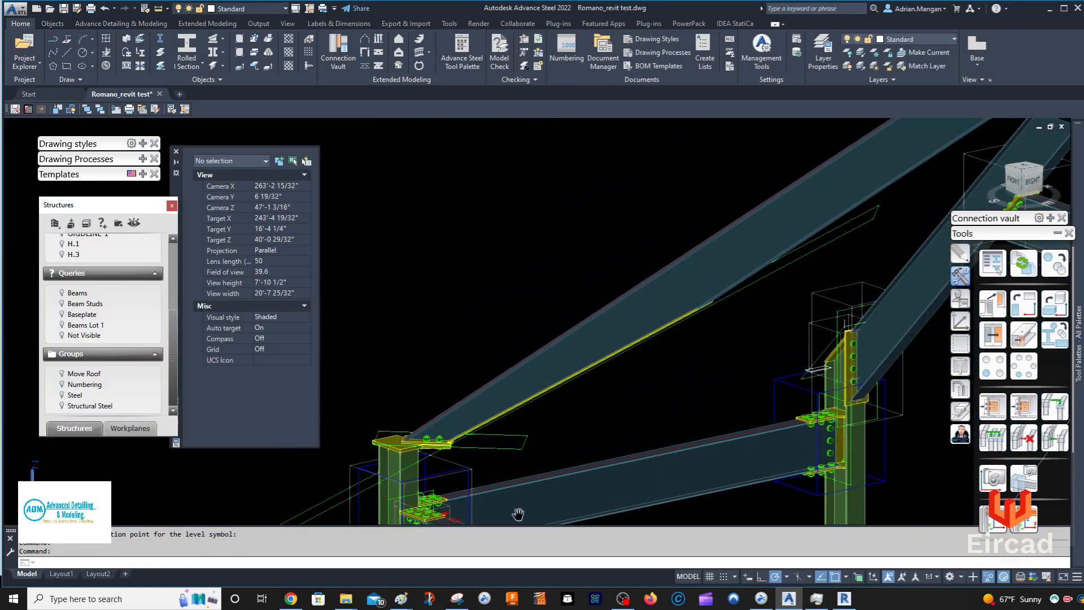
scroll(561, 285, "up", 3)
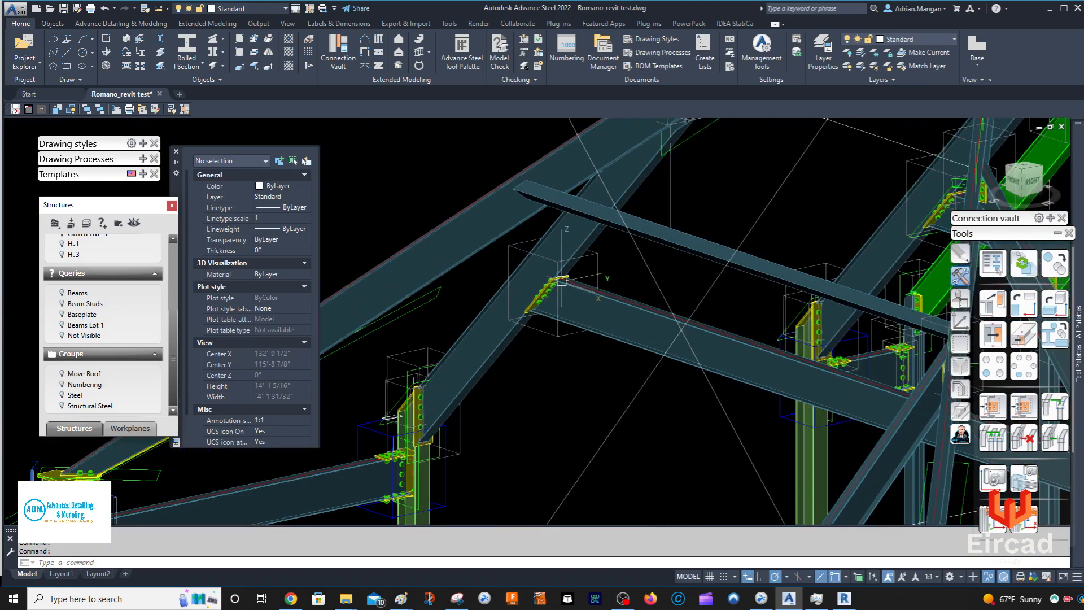
scroll(568, 285, "down", 4)
middle_click_drag(568, 285, 366, 259)
scroll(584, 332, "up", 6)
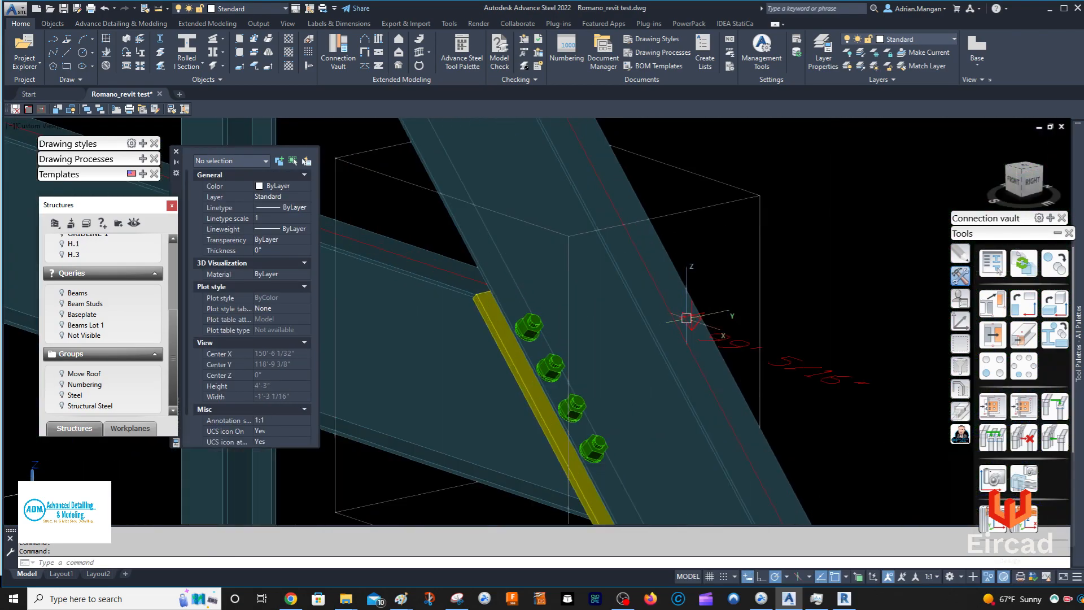
left_click(722, 338)
right_click(721, 338)
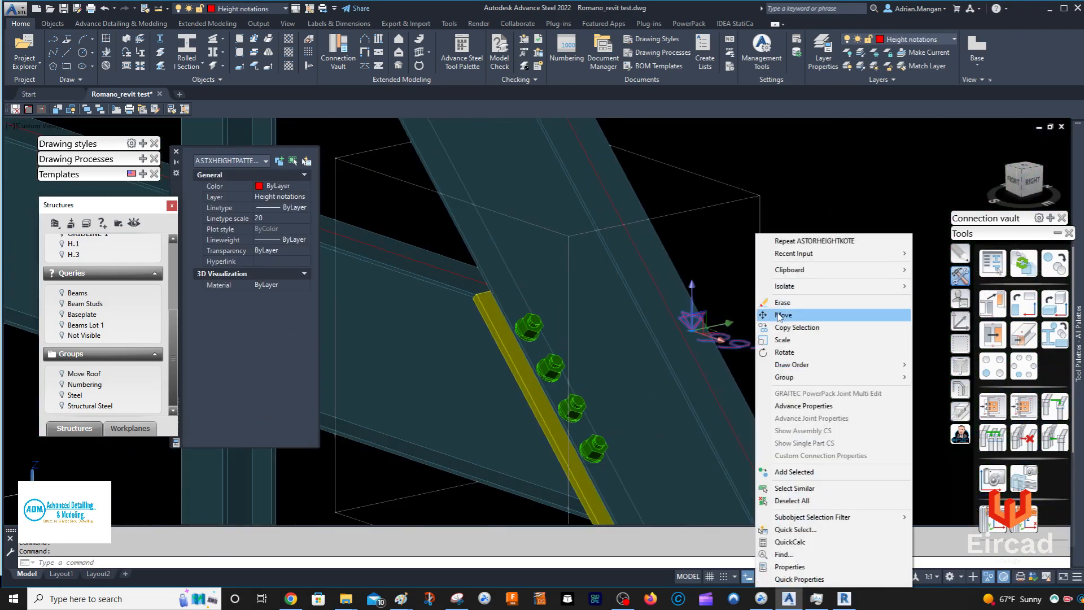
left_click(780, 317)
left_click(680, 326)
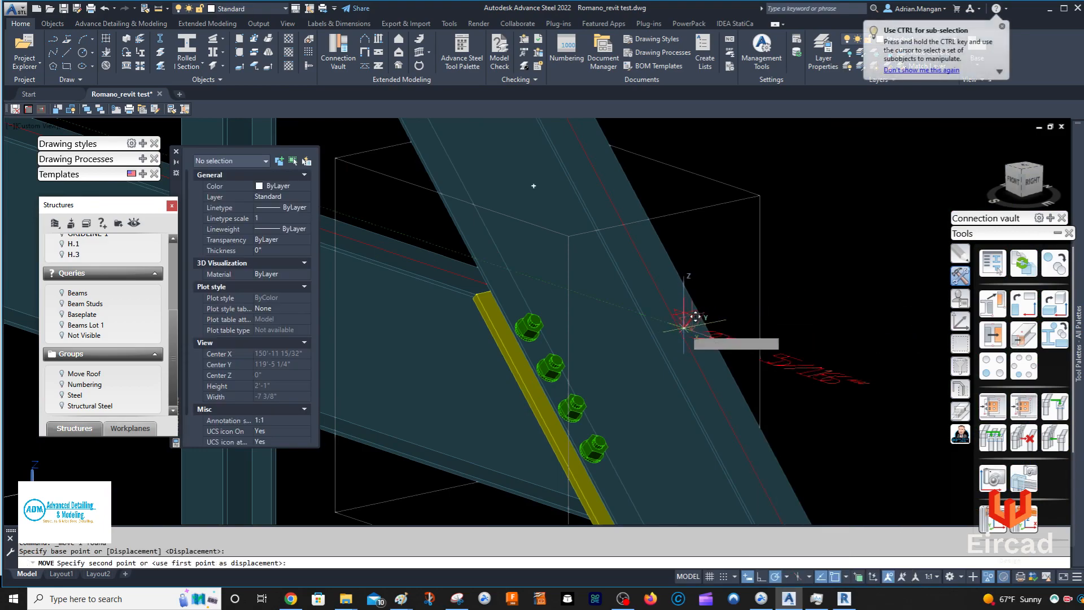
scroll(764, 330, "down", 3)
scroll(756, 332, "up", 5)
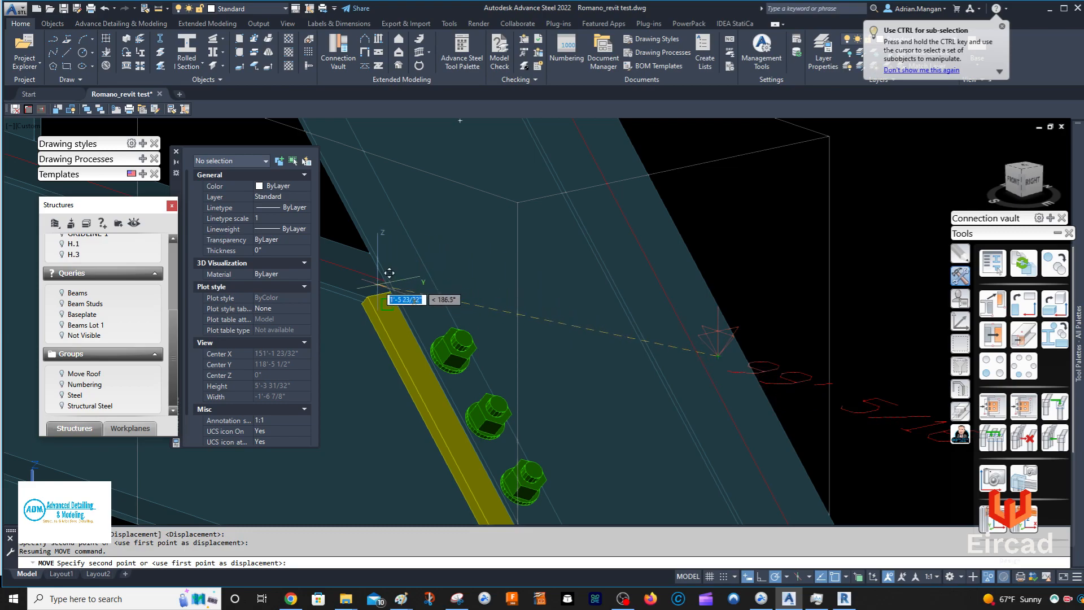
scroll(382, 299, "down", 5)
scroll(497, 288, "up", 5)
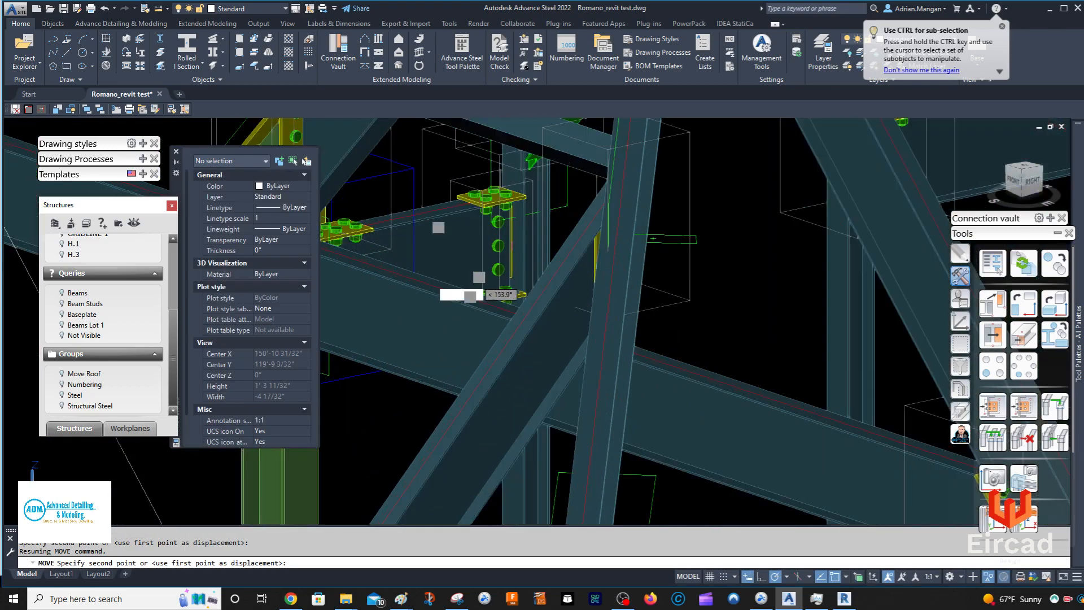
key("Escape")
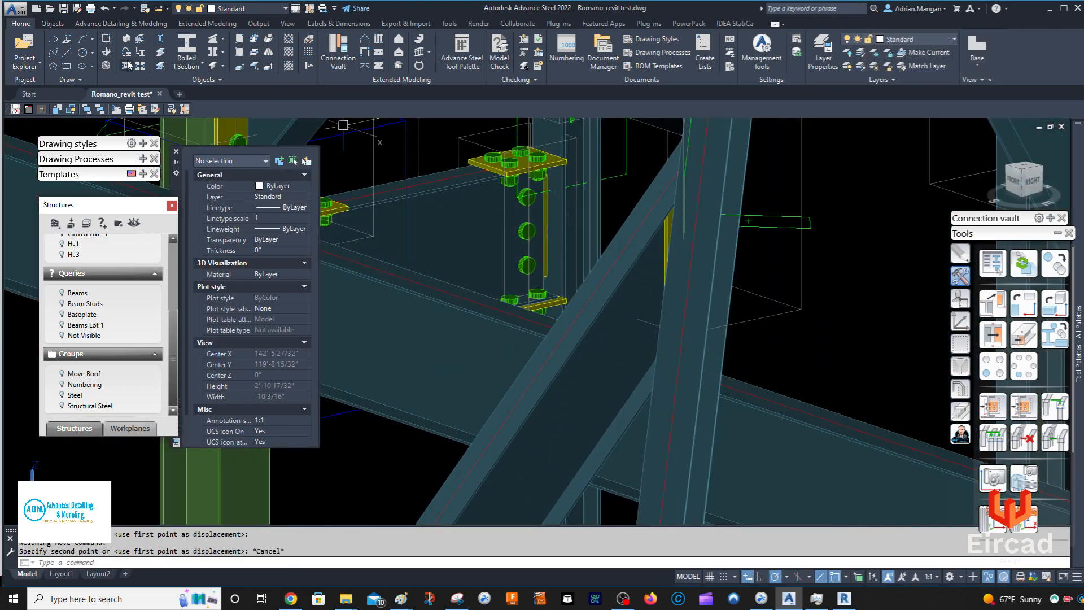
Place a level symbol on the top flange of the attic beam and check its absolute and relative heights
left_click(106, 55)
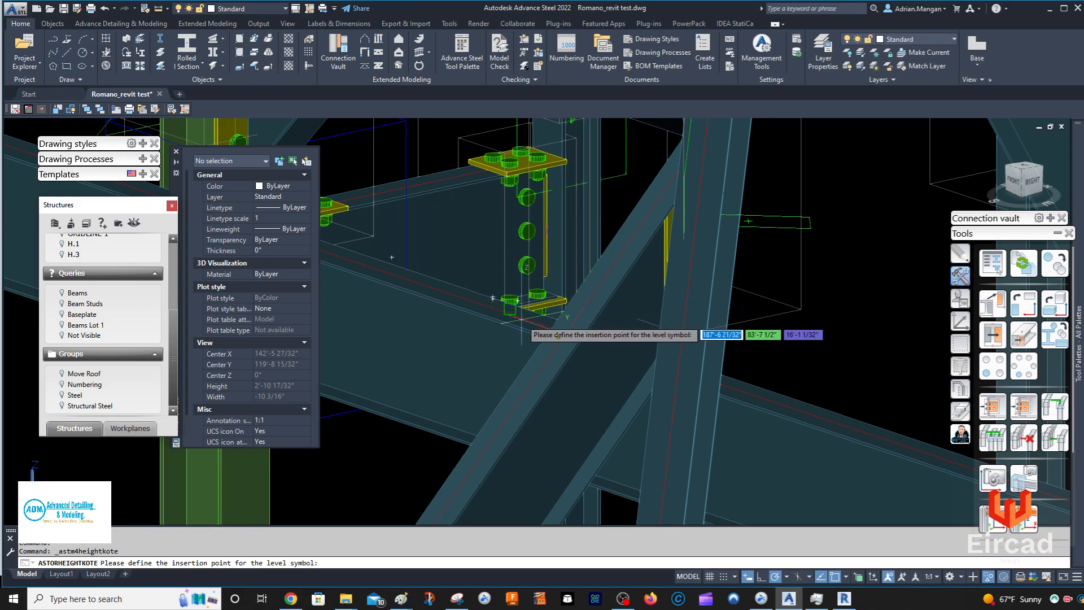
scroll(540, 326, "up", 2)
middle_click_drag(540, 326, 516, 323)
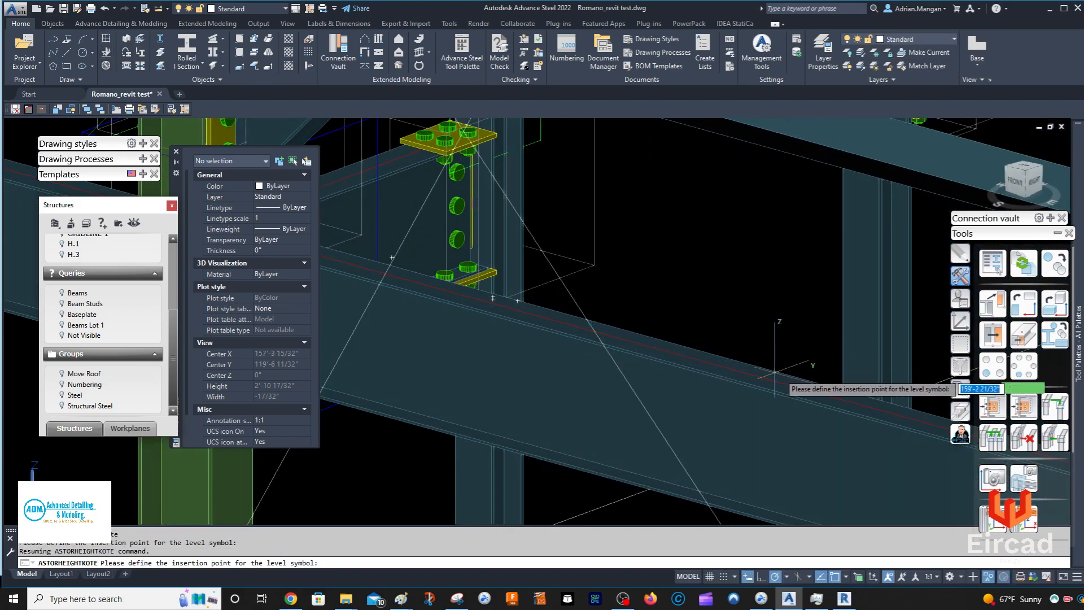
left_click(807, 382)
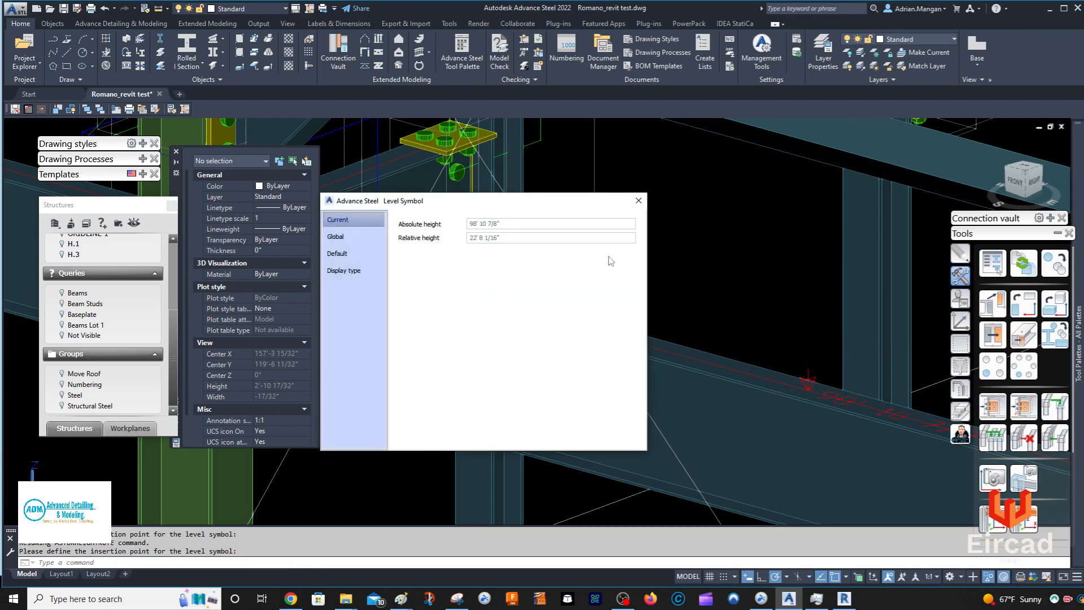
left_click(639, 201)
Delete the level symbol beside the rafter's four-bolt plate connection
scroll(494, 241, "down", 5)
middle_click_drag(494, 241, 386, 269)
key("Escape")
scroll(791, 384, "up", 2)
left_click(791, 384)
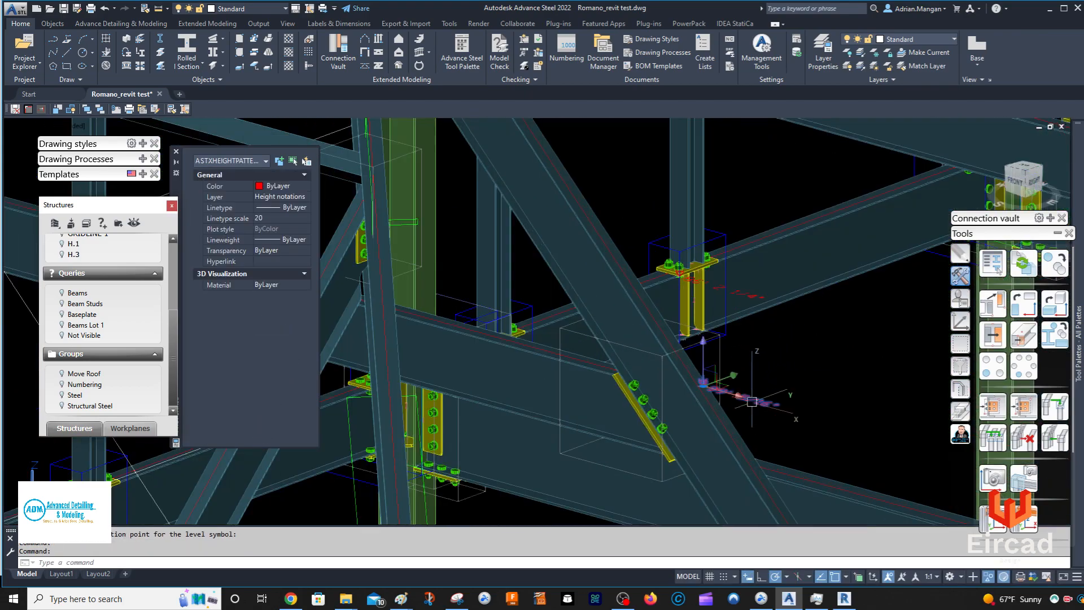
key("Delete")
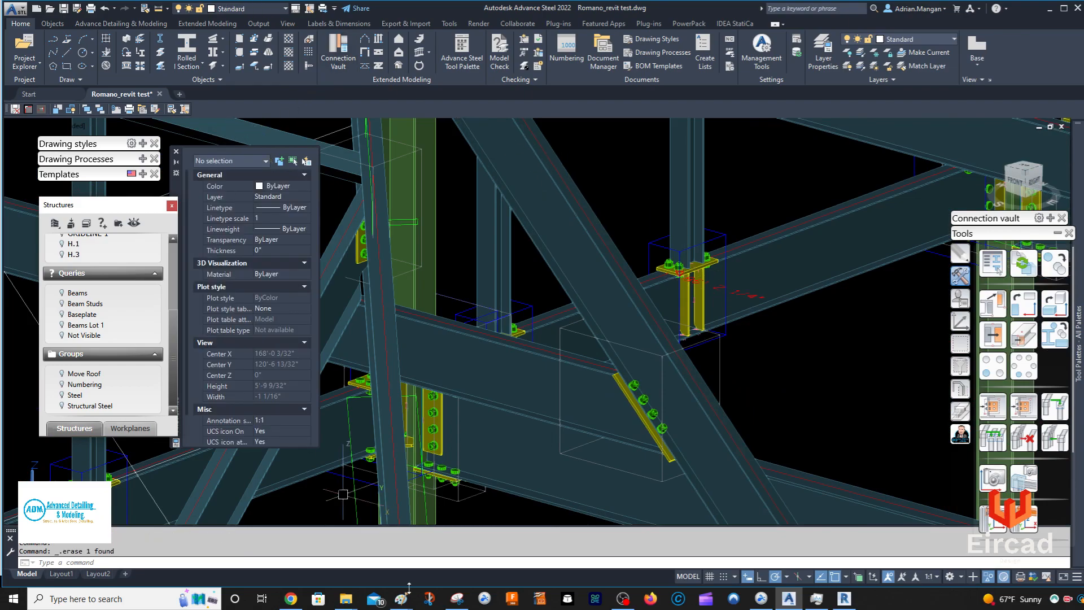
Switch to Revit and set the ATTIC level's elevation to 98' 10 7/8" in the East elevation
left_click(844, 598)
left_click(530, 266)
left_click(530, 267)
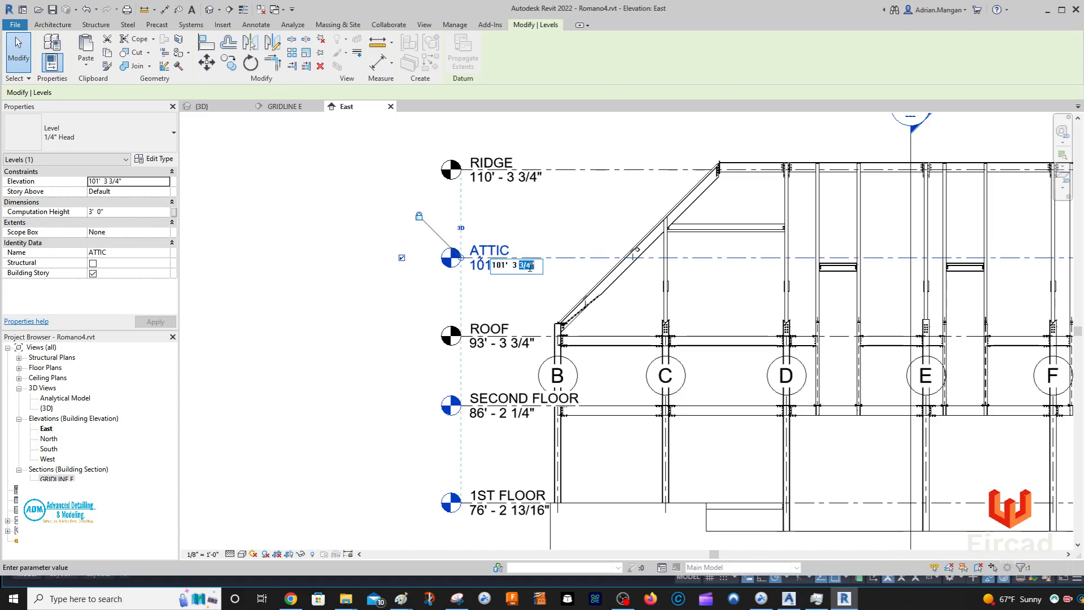
double_click(541, 264)
type("98' 10 7/8")
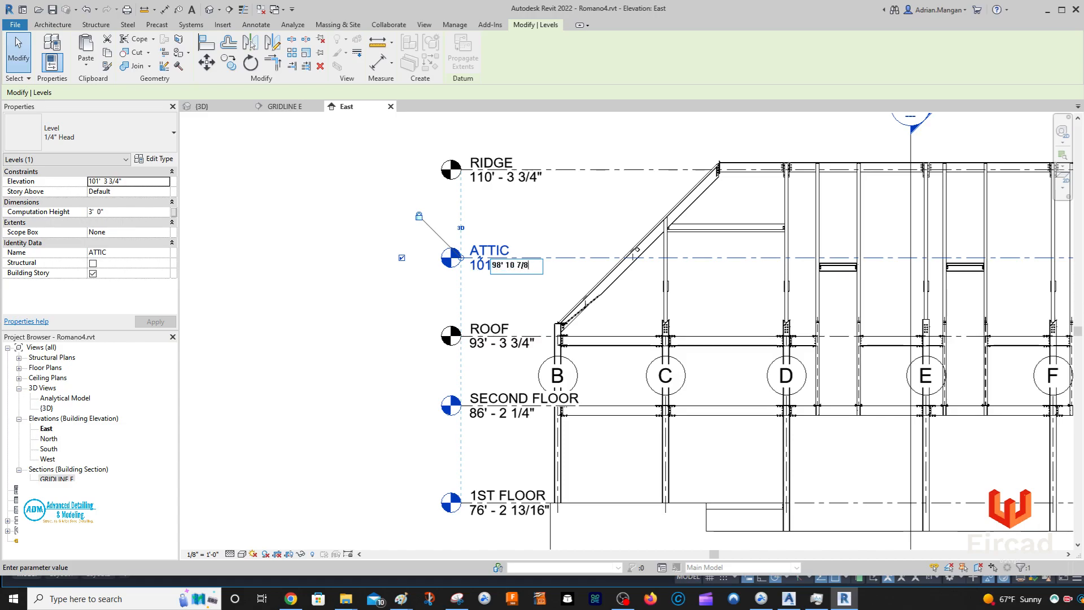
key("Return")
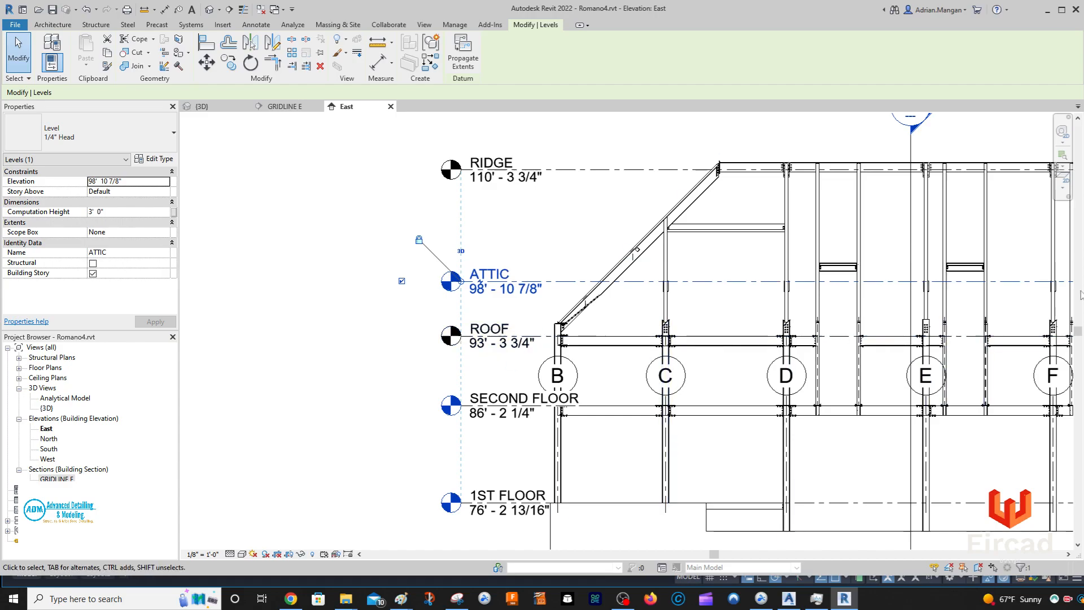
key("Escape")
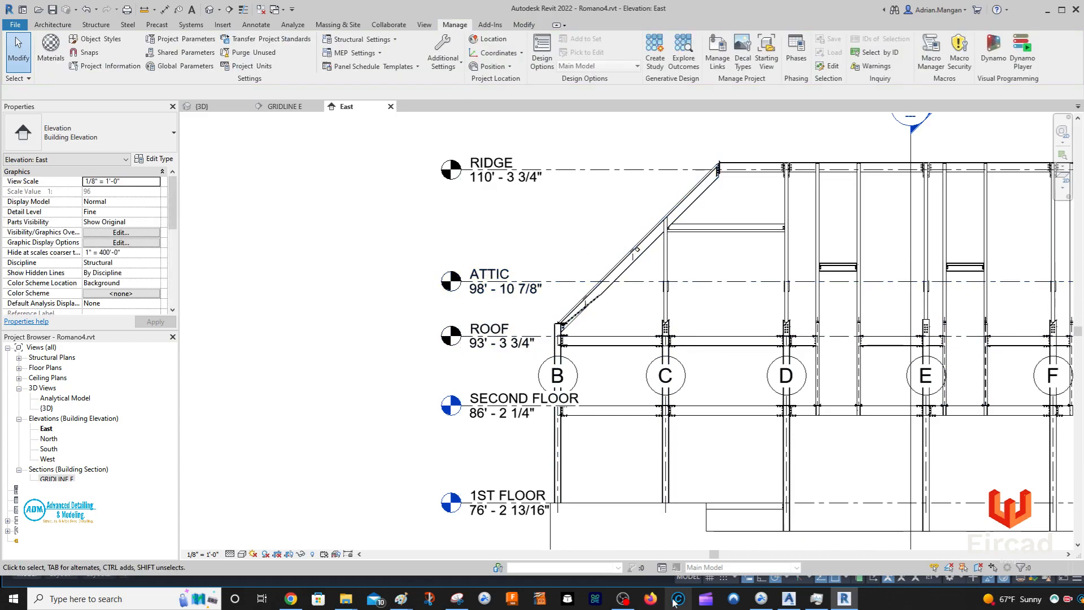
Switch to Advance Steel and read the level symbol on the ridge beam's top flange beside the bolted end plate
left_click(789, 599)
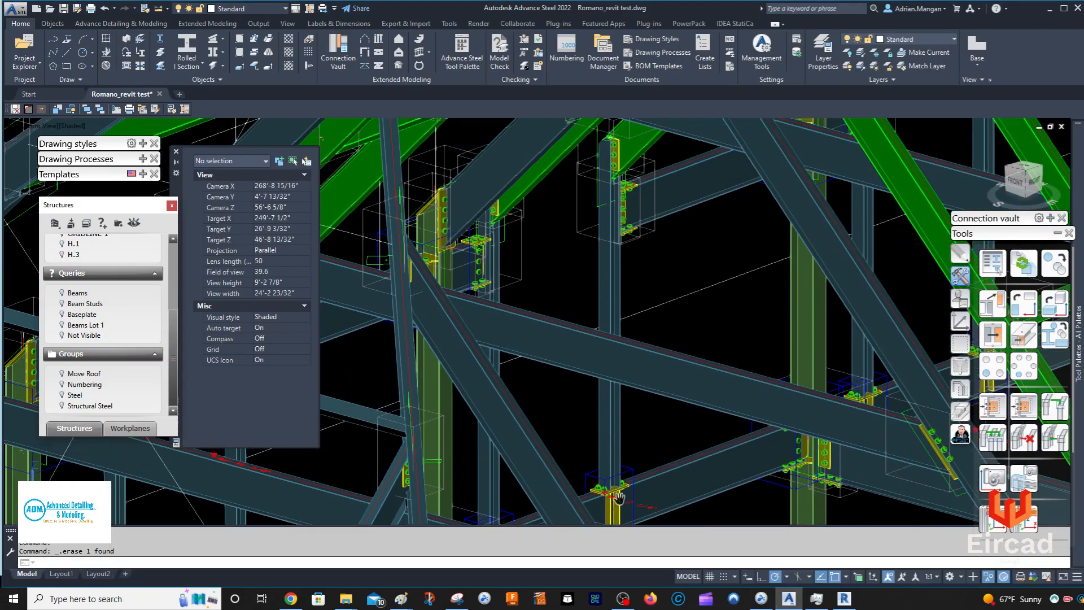
scroll(601, 197, "up", 10)
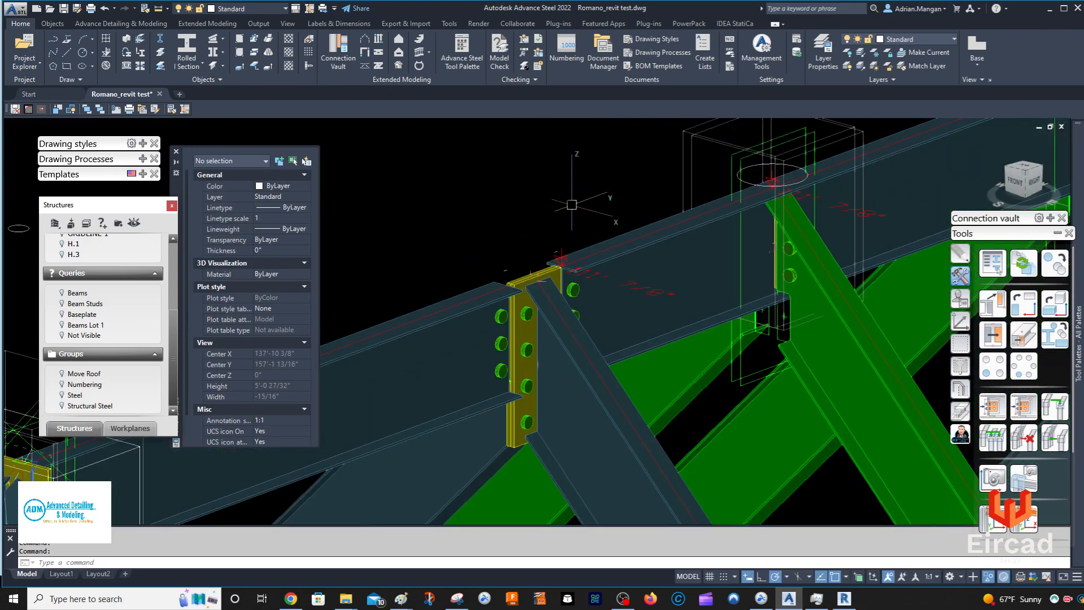
scroll(602, 197, "down", 4)
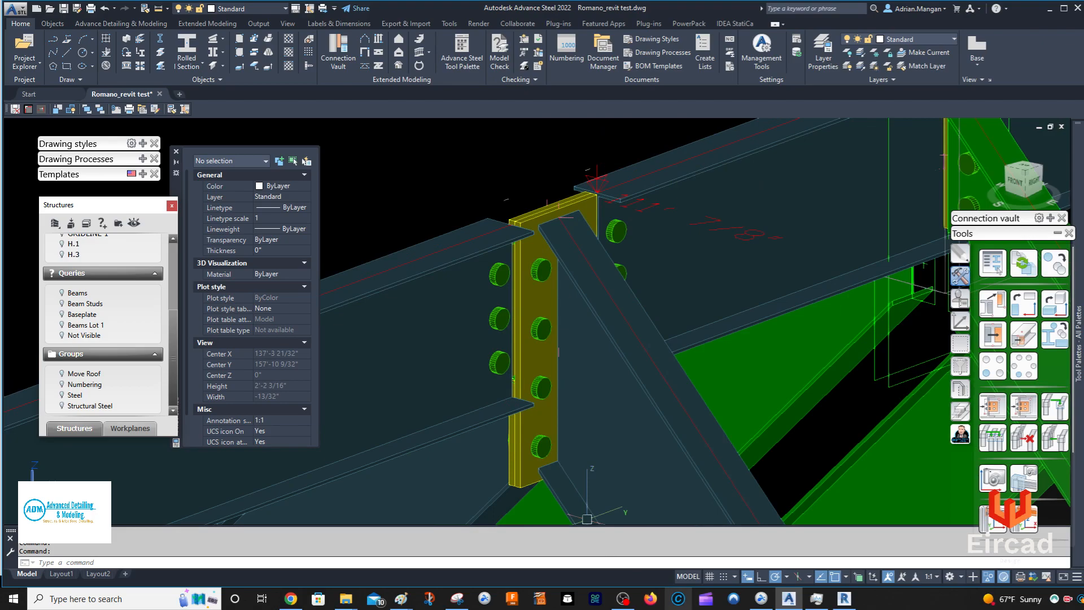
Switch to Revit, set the RIDGE level's elevation to 111' 0 7/8", and check it against the ridge beam's top
left_click(841, 600)
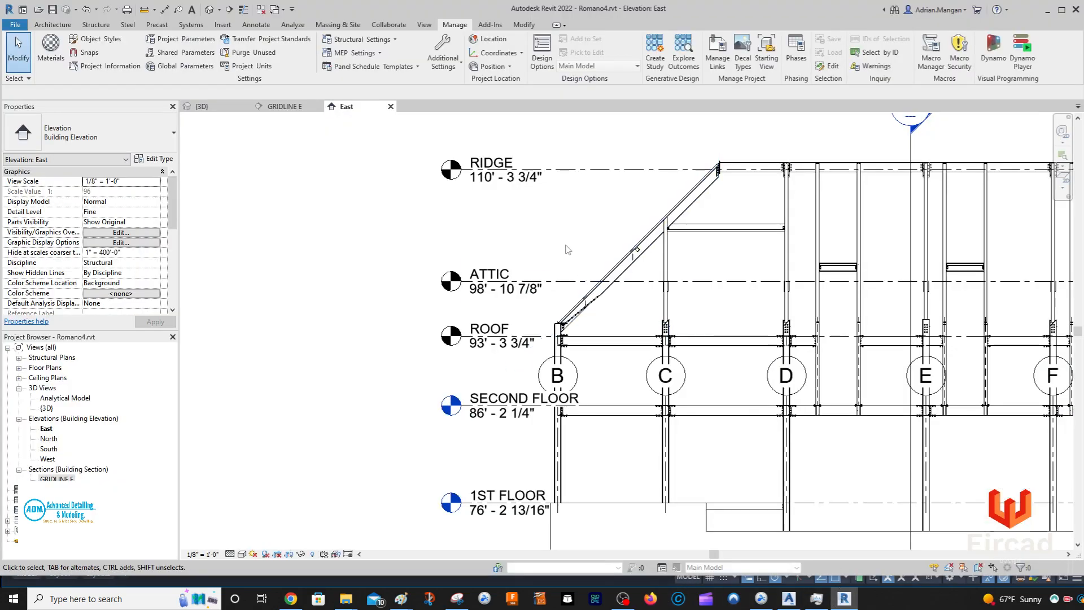
double_click(515, 178)
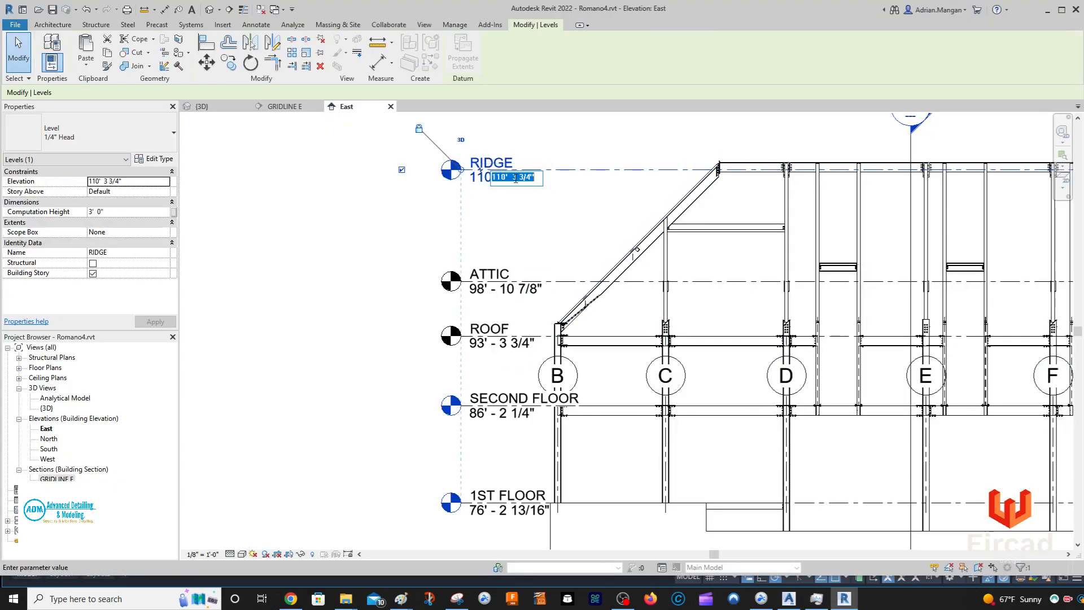
type("111' 0")
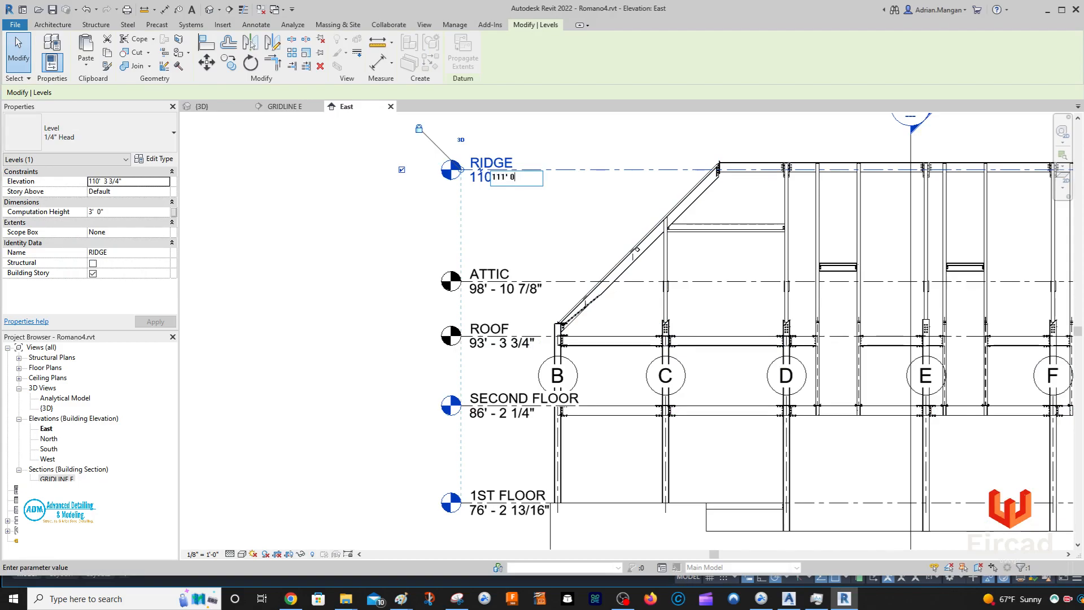
type(" 7/8")
key("Return")
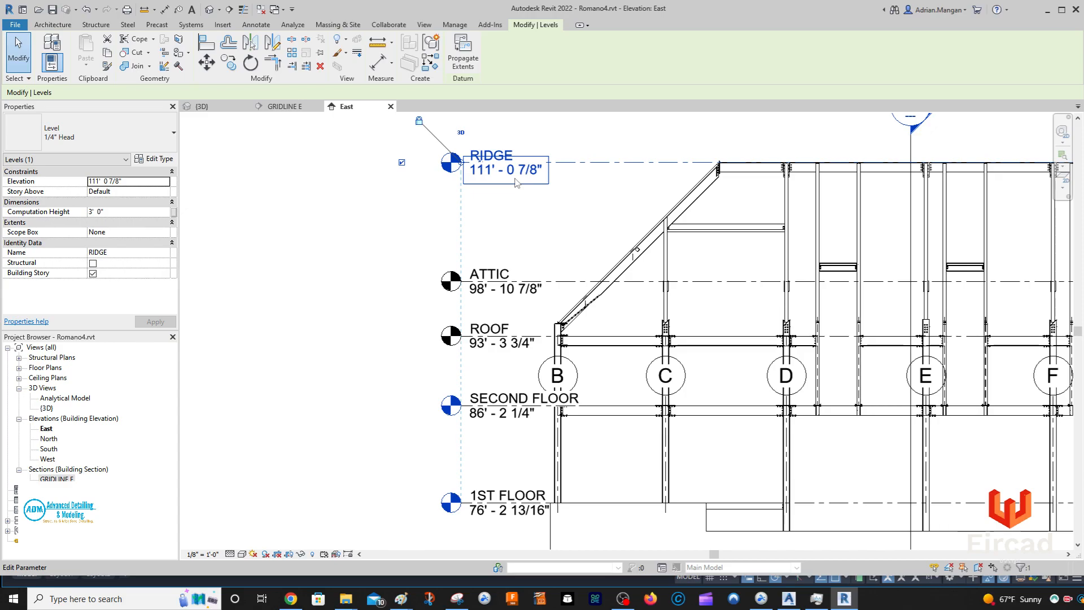
scroll(739, 162, "up", 5)
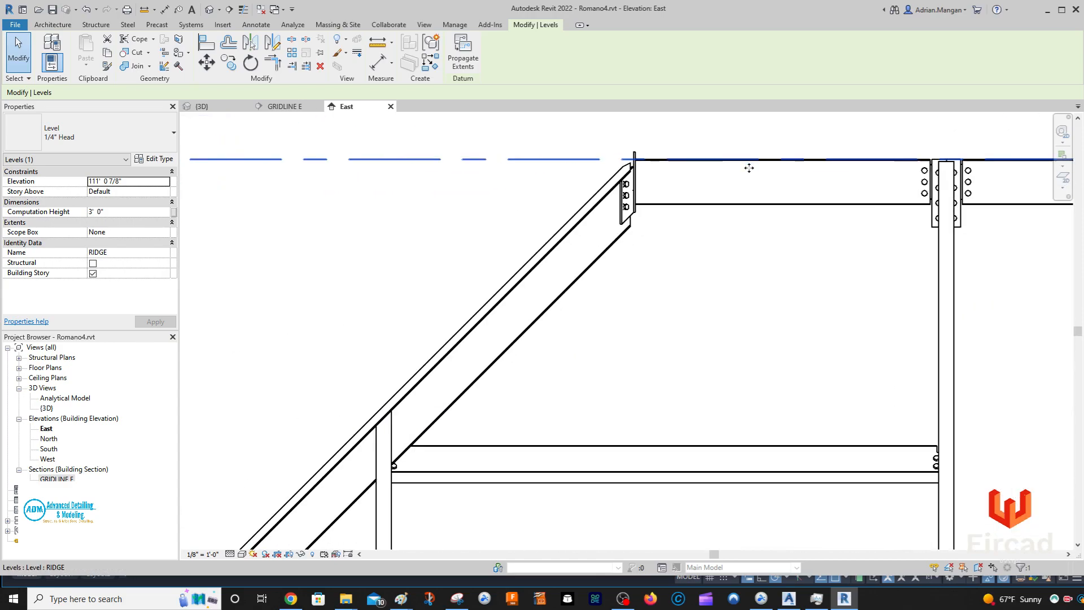
key("Escape")
scroll(725, 273, "down", 2)
scroll(725, 279, "down", 6)
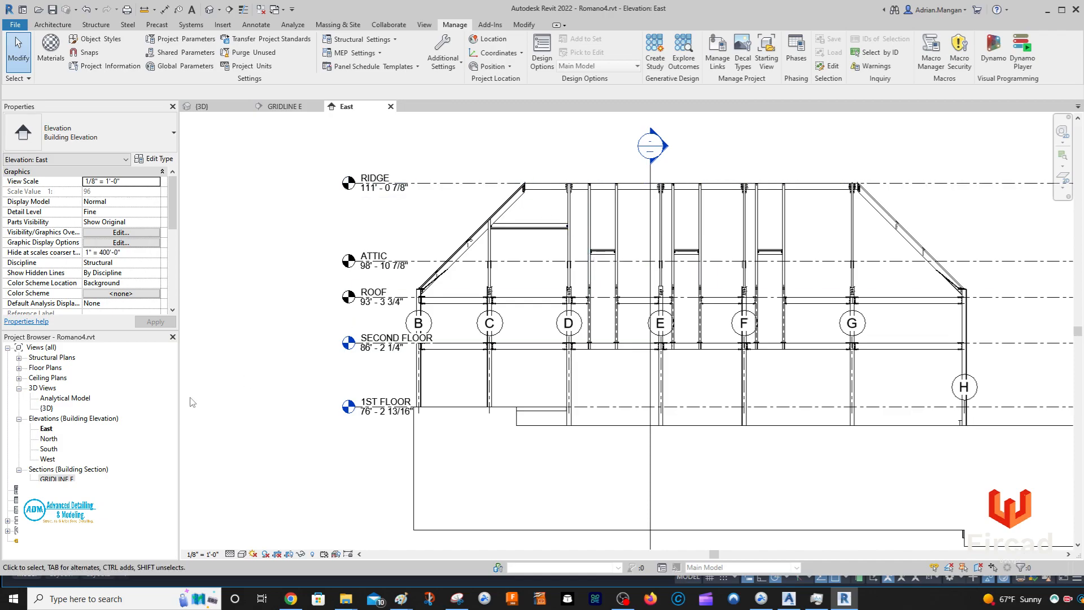
Delete the Level 1 - Analytical view from the structural plans
left_click(19, 357)
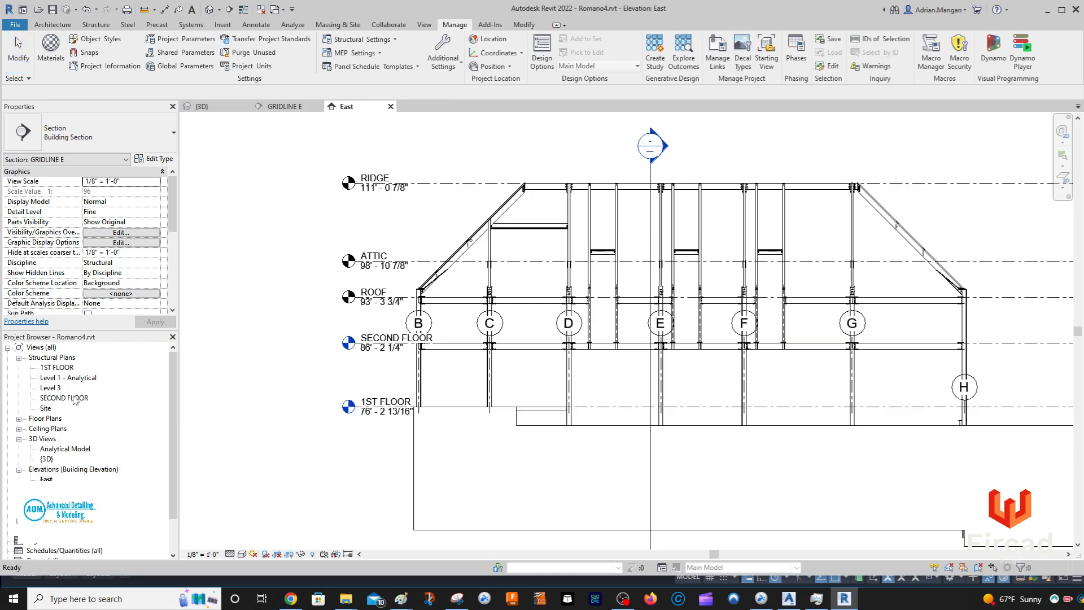
left_click(75, 379)
right_click(75, 379)
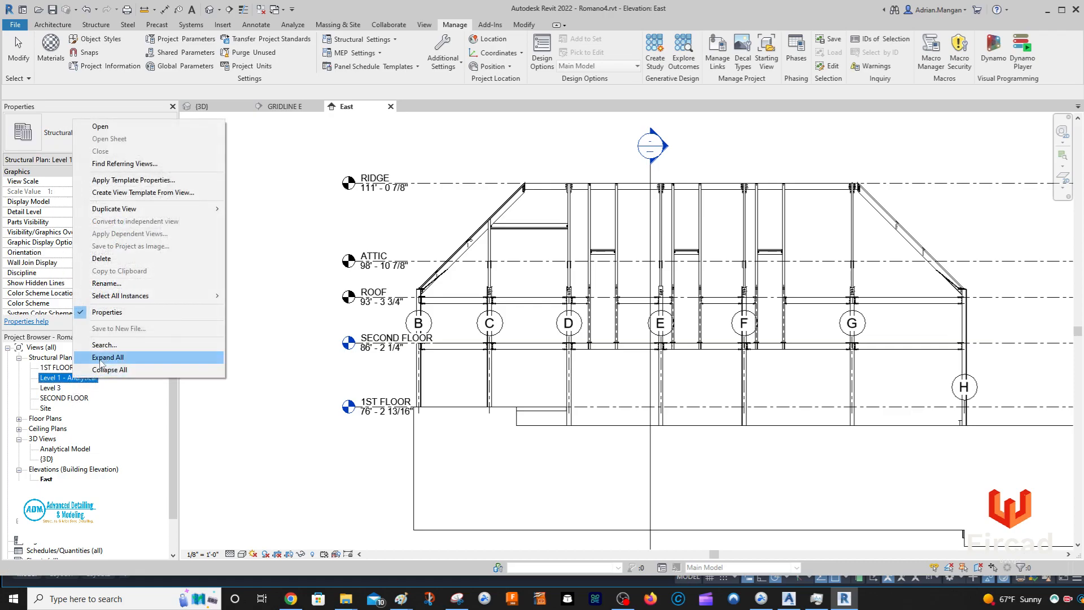
left_click(105, 258)
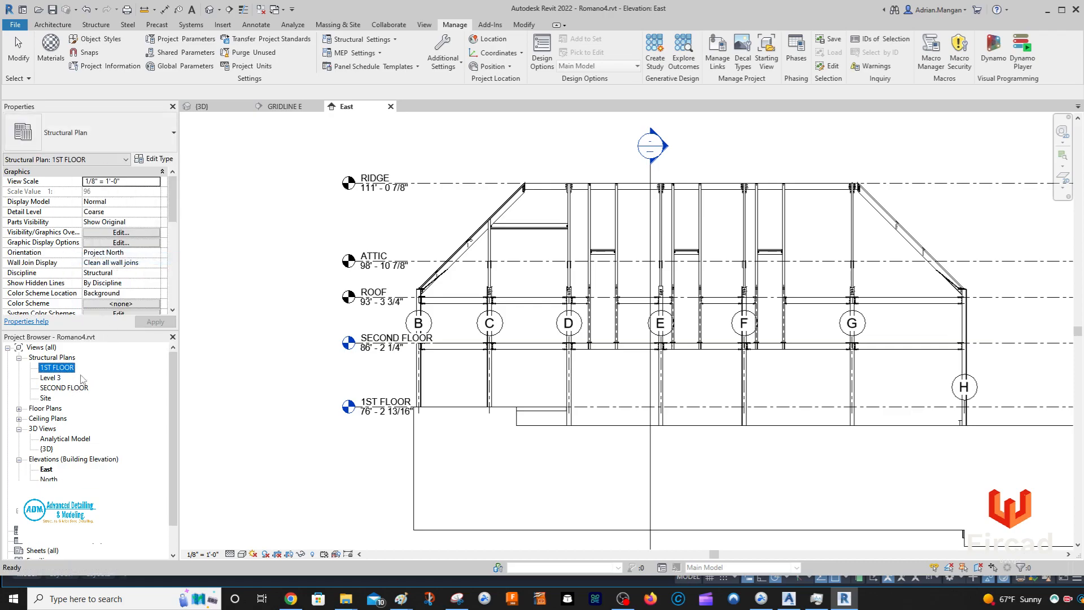
List the floor plans and compare the existing plan views with the levels in the East elevation
left_click(57, 378)
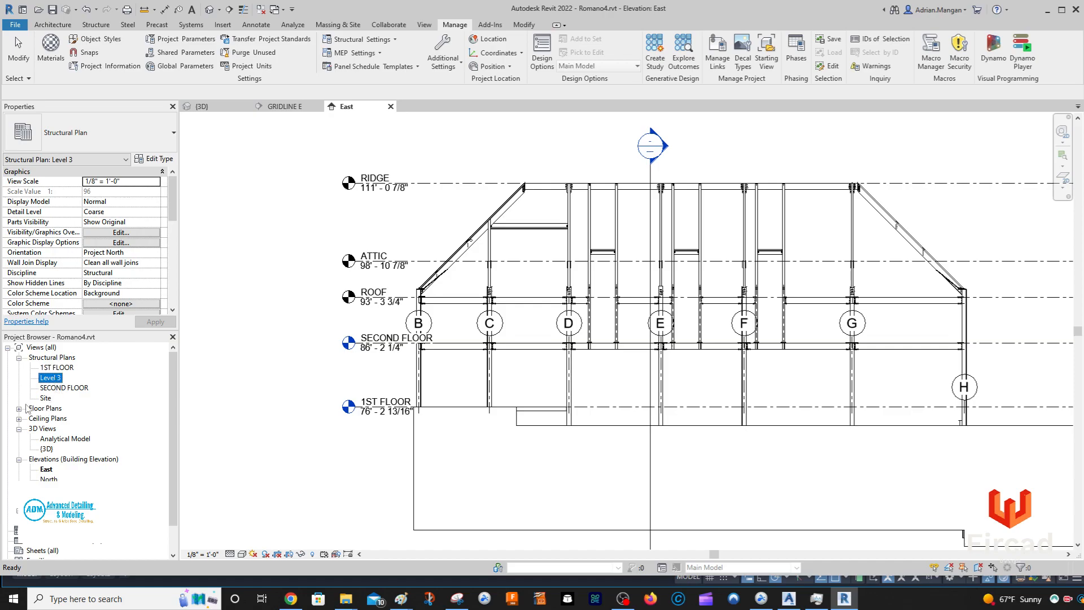
left_click(19, 408)
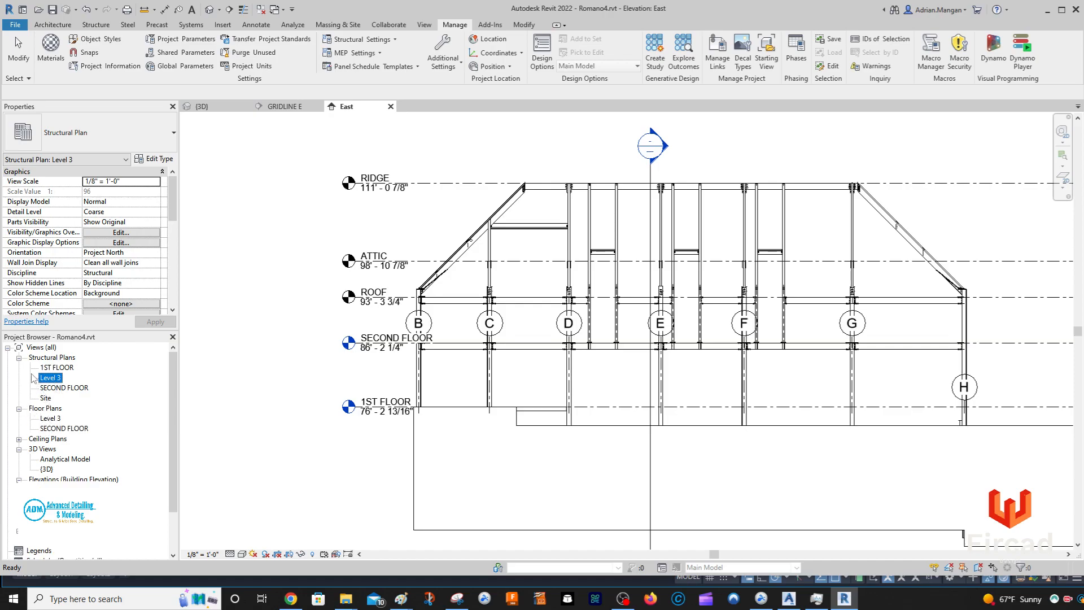
left_click(254, 241)
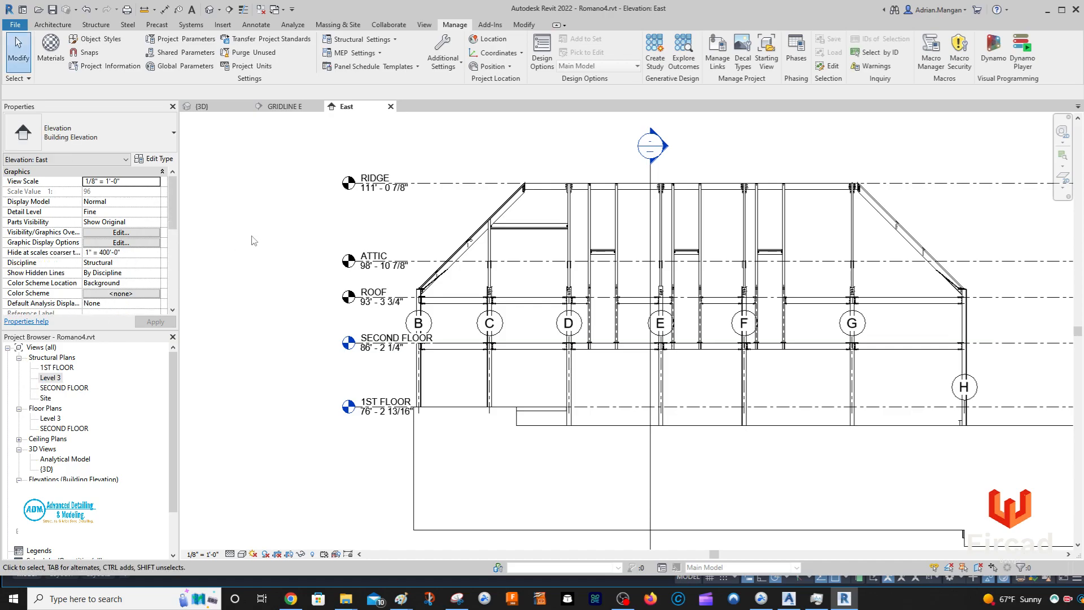
left_click(336, 260)
left_click(420, 202)
middle_click_drag(435, 265, 537, 269)
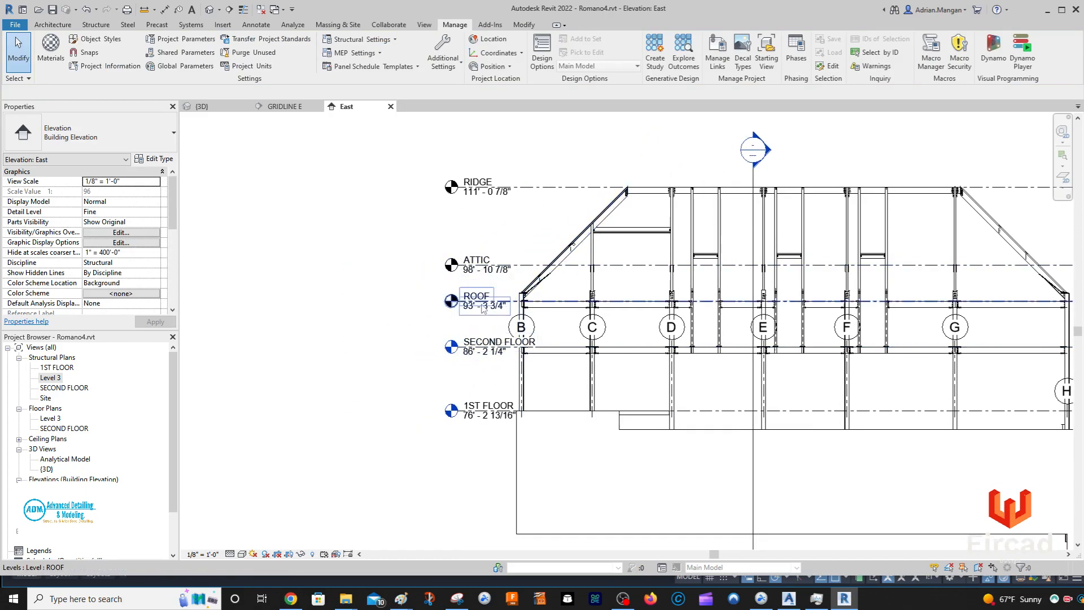
Delete the Level 3 view from the structural plans
left_click(58, 378)
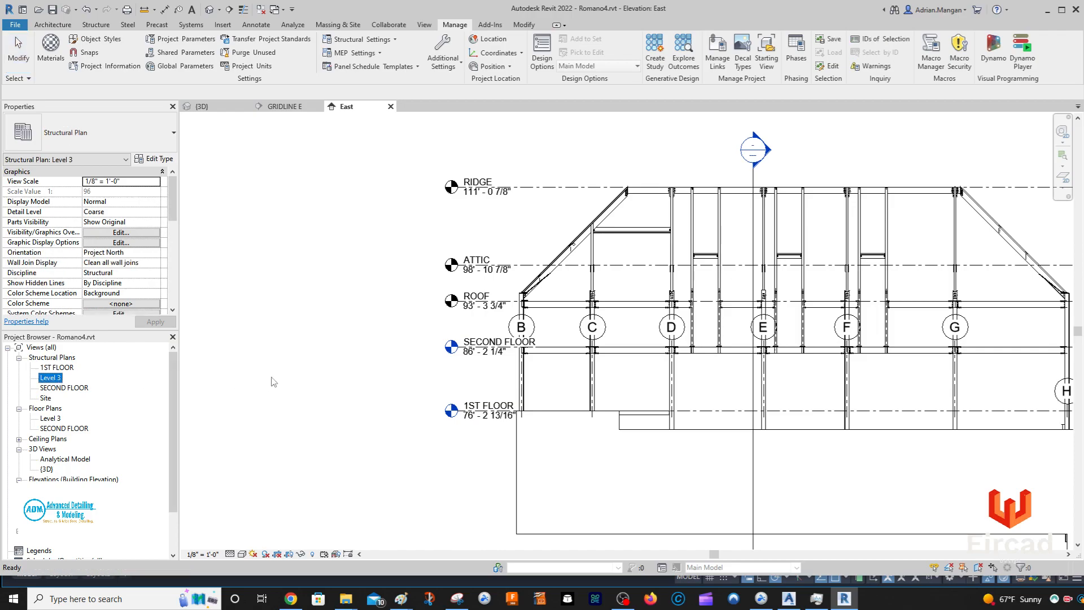
scroll(444, 372, "down", 3)
scroll(538, 347, "down", 1)
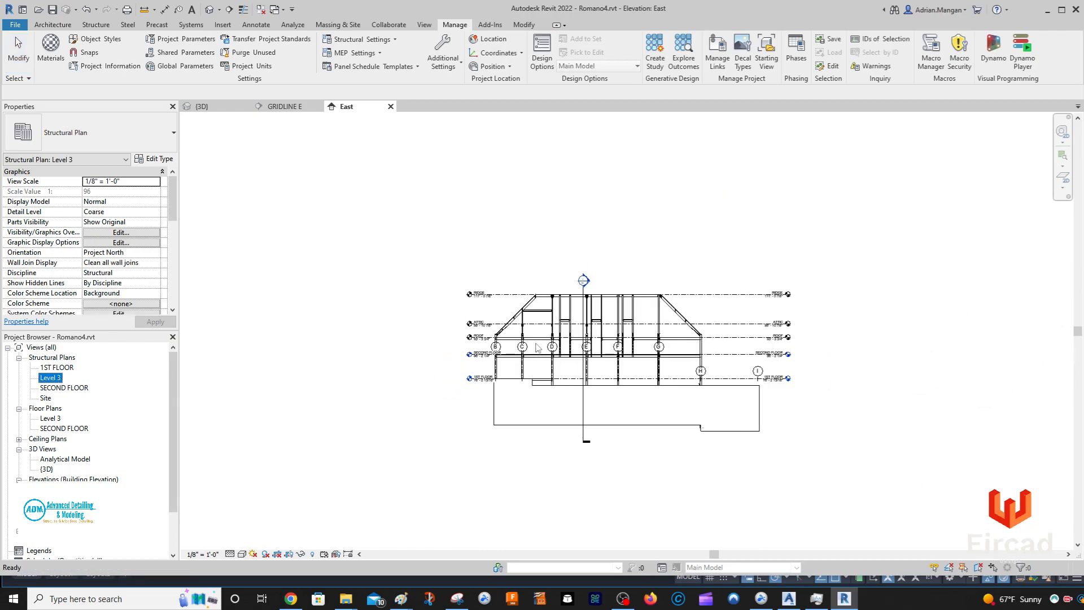
scroll(537, 347, "up", 3)
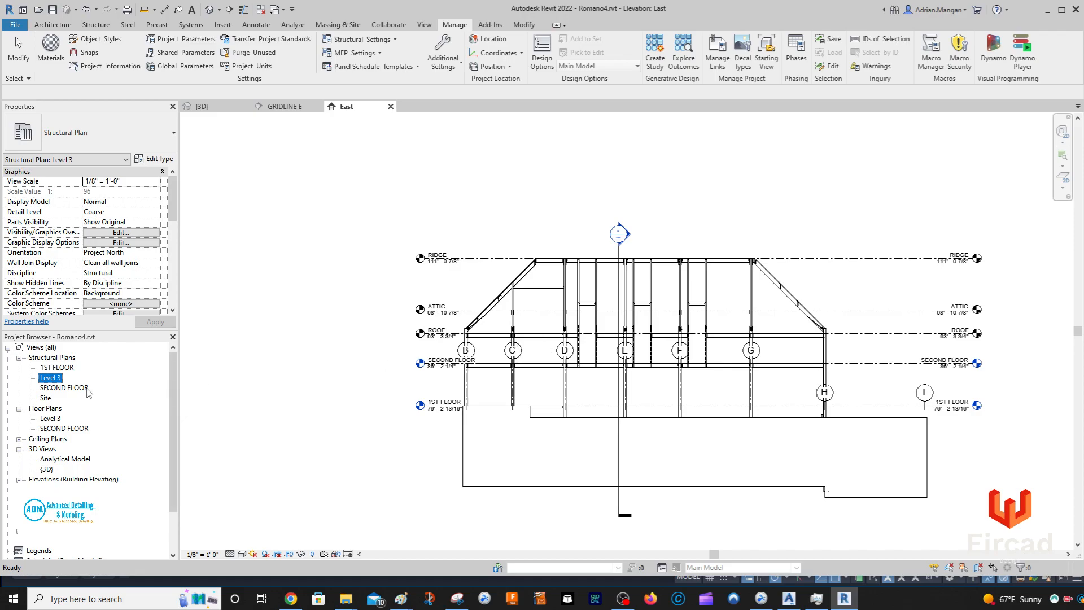
right_click(58, 378)
left_click(110, 260)
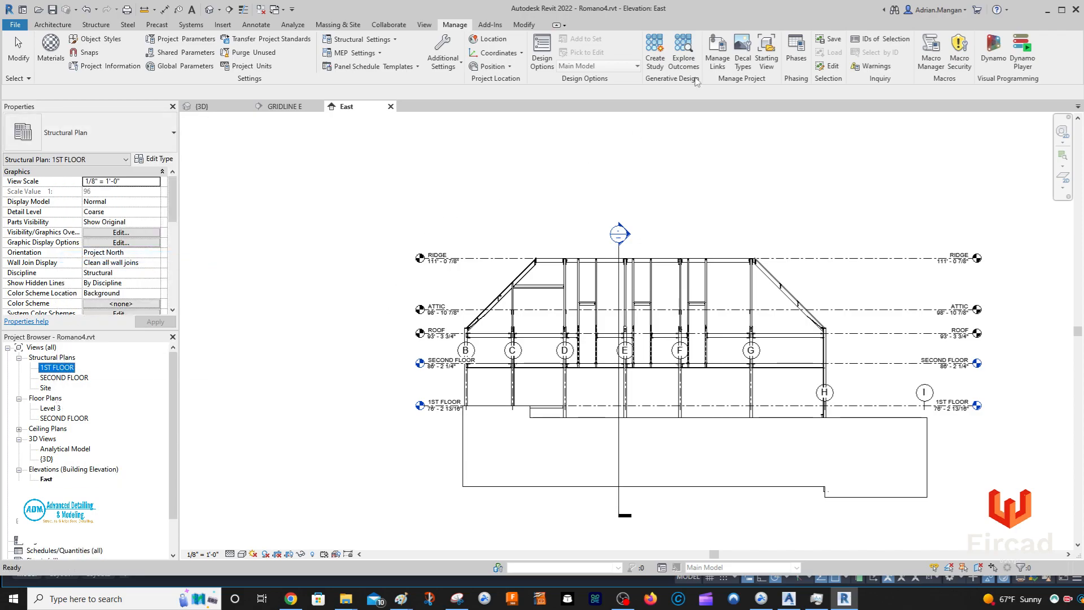
left_click(499, 26)
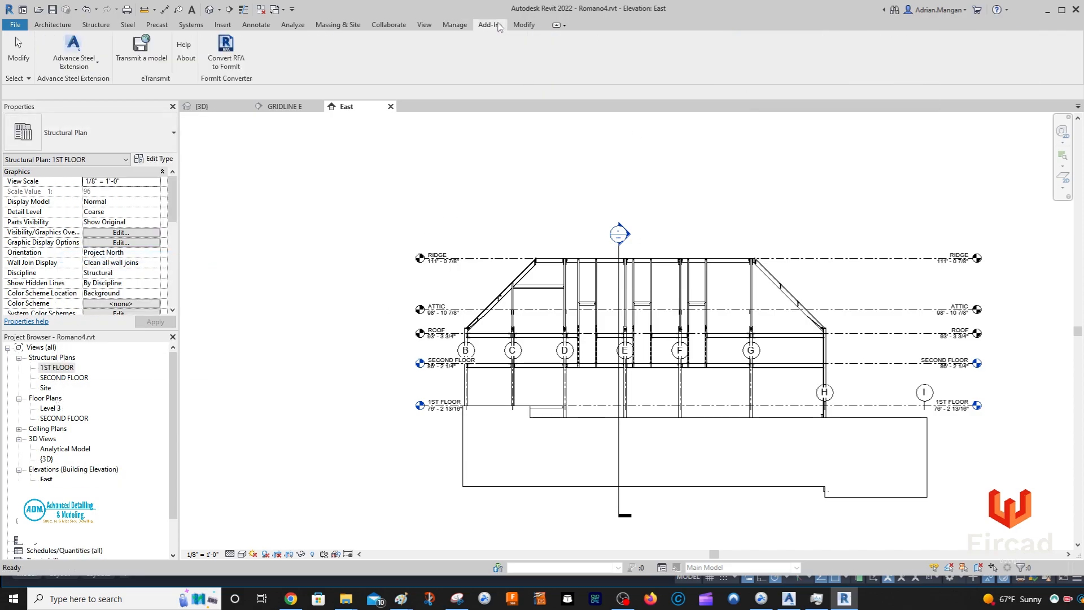
left_click(514, 26)
left_click(389, 26)
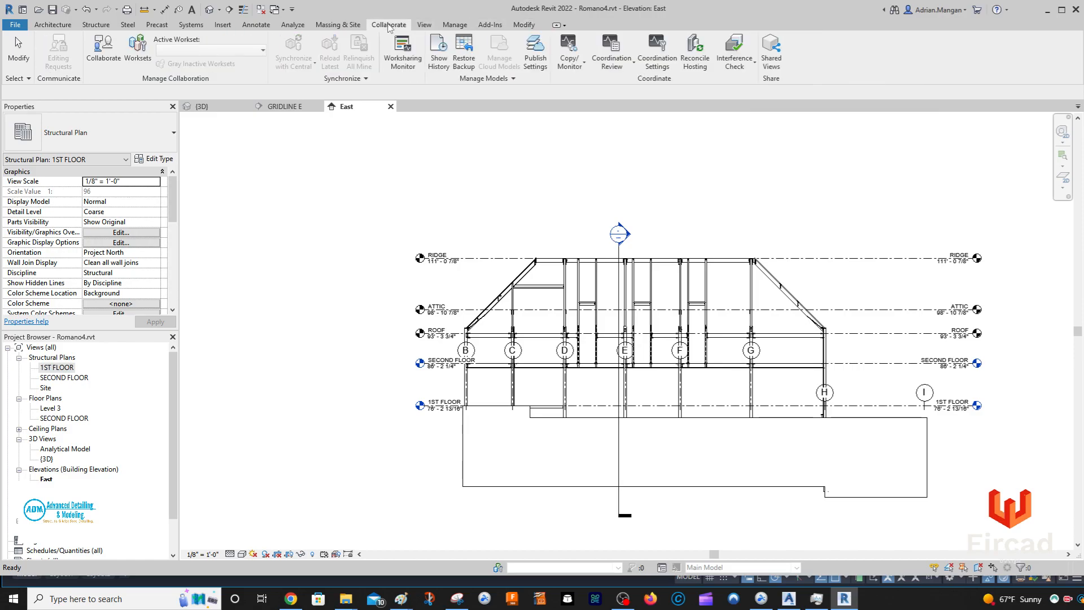
left_click(354, 25)
left_click(422, 25)
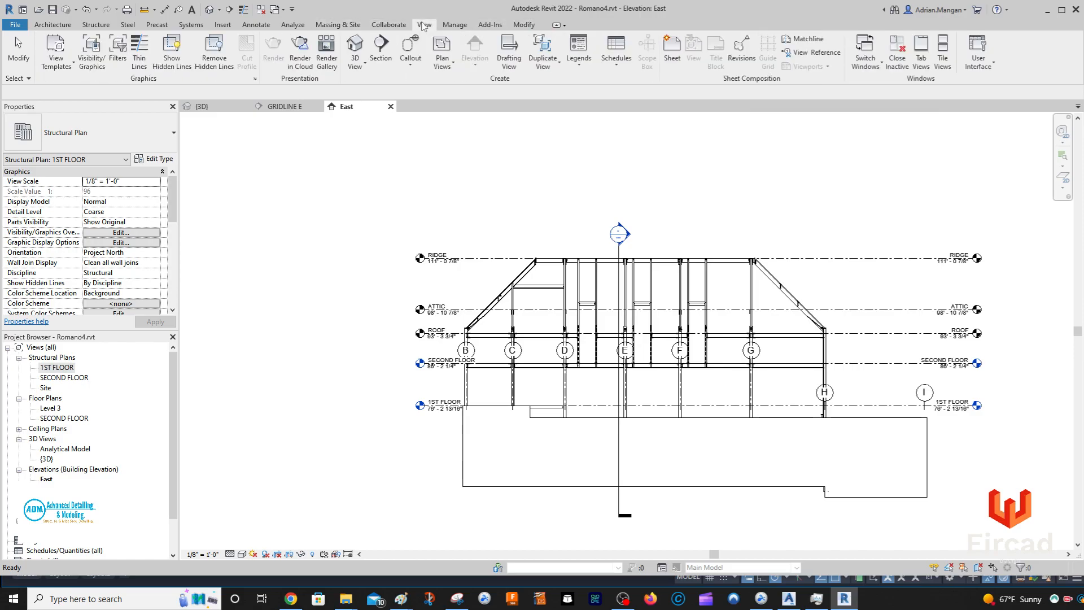
left_click(454, 25)
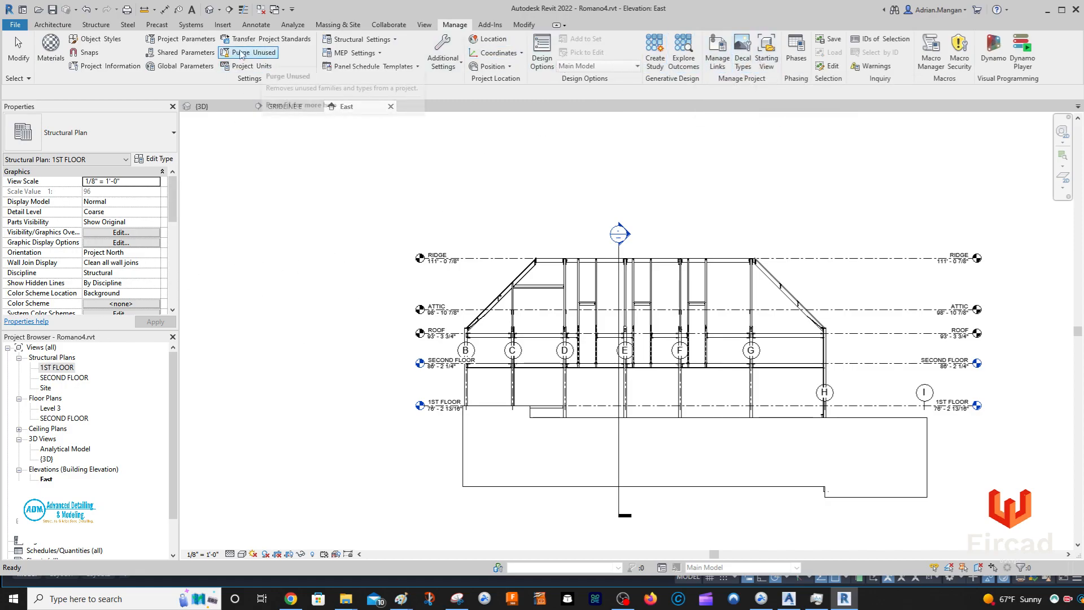
Select all level instances visible in the East elevation, review their available commands, and clear the selection
left_click(484, 260)
right_click(477, 260)
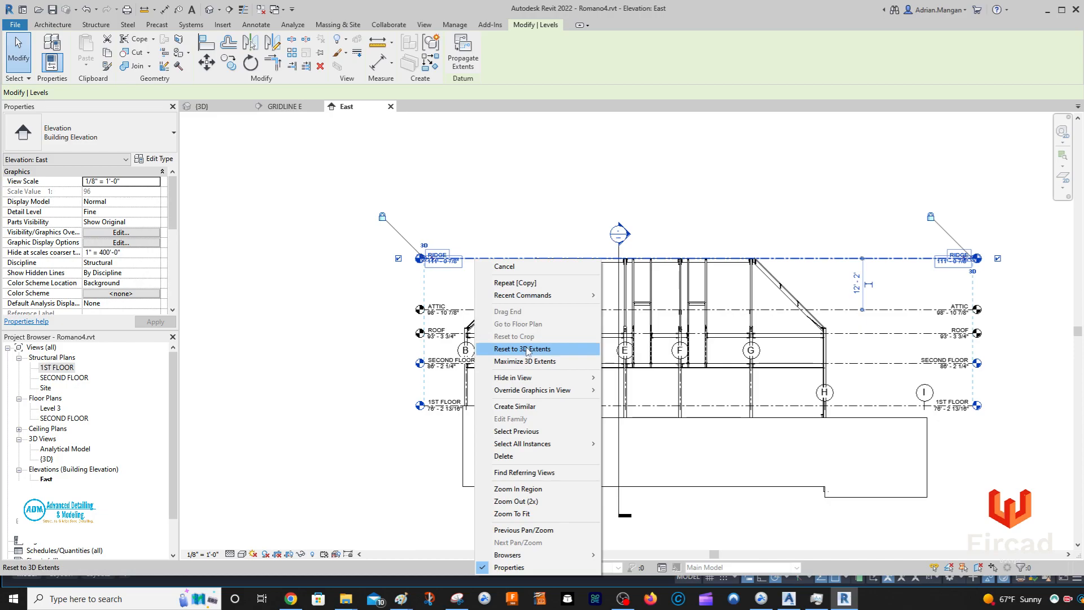
mouse_move(526, 381)
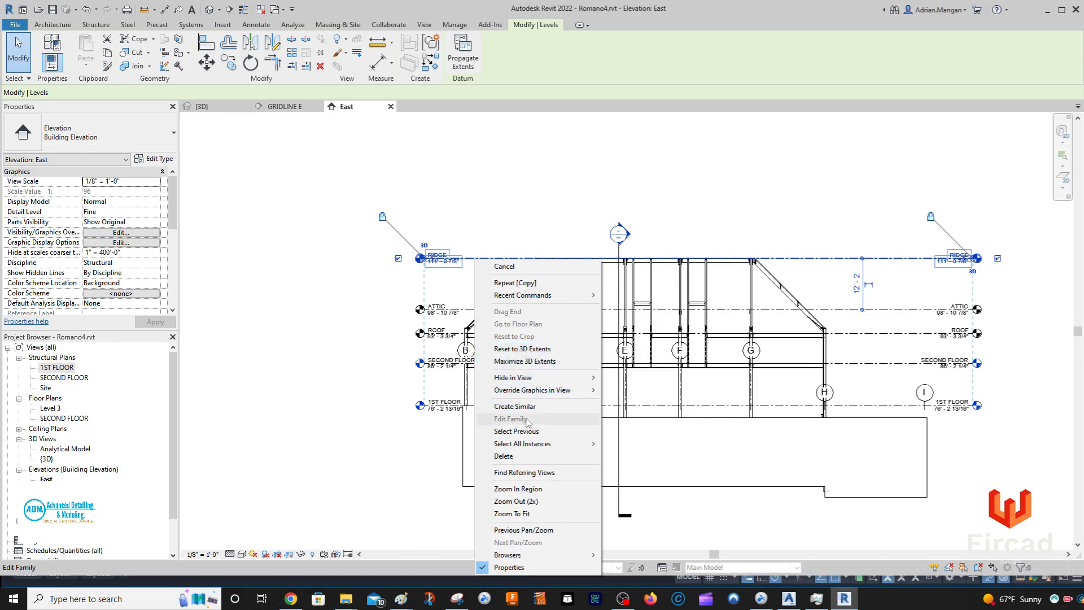
mouse_move(522, 446)
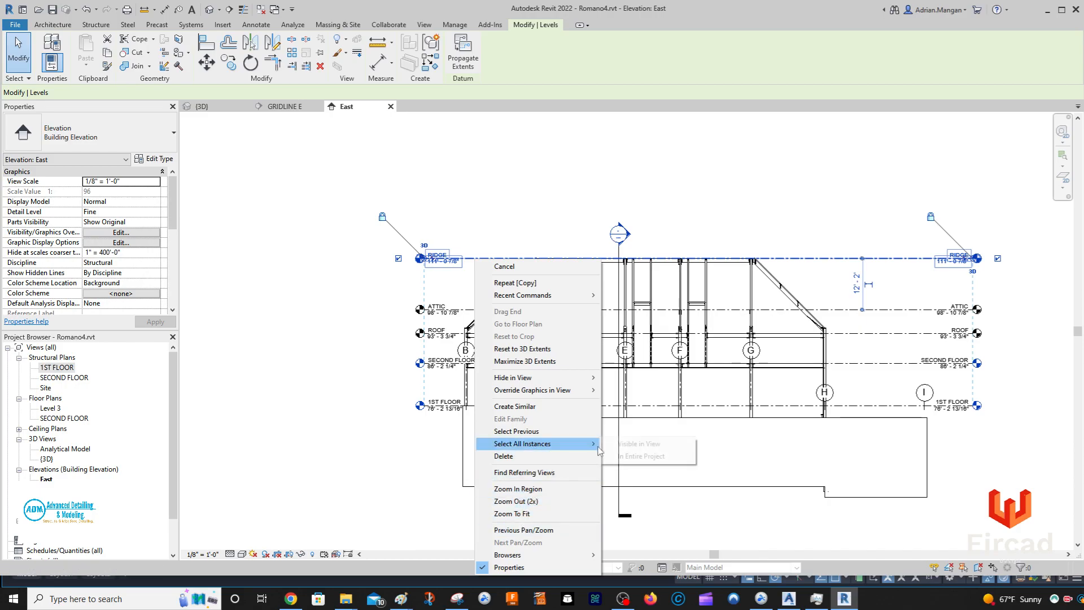
left_click(637, 444)
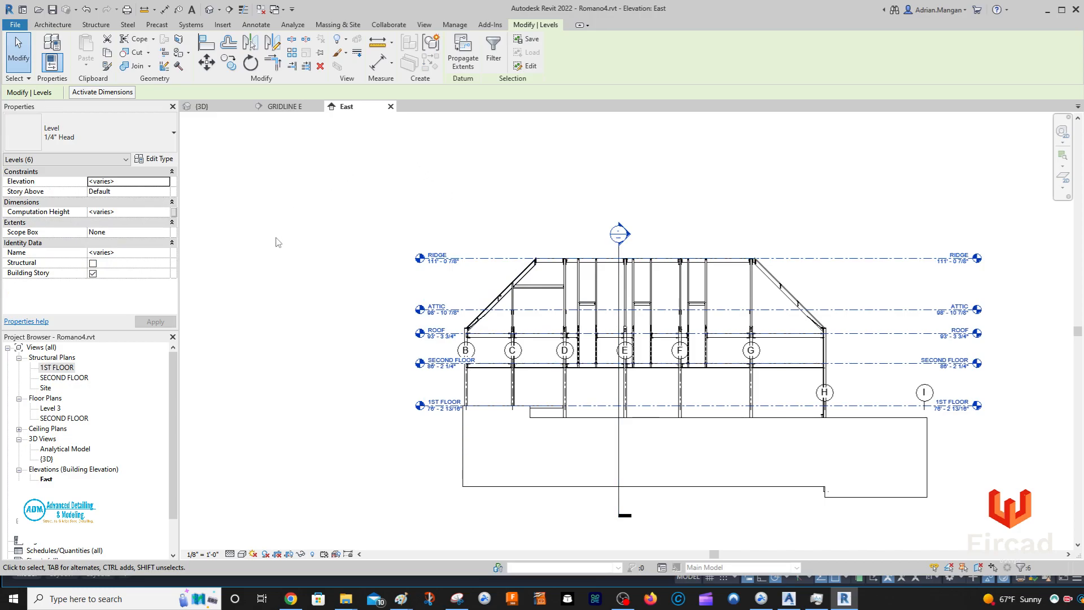
right_click(361, 228)
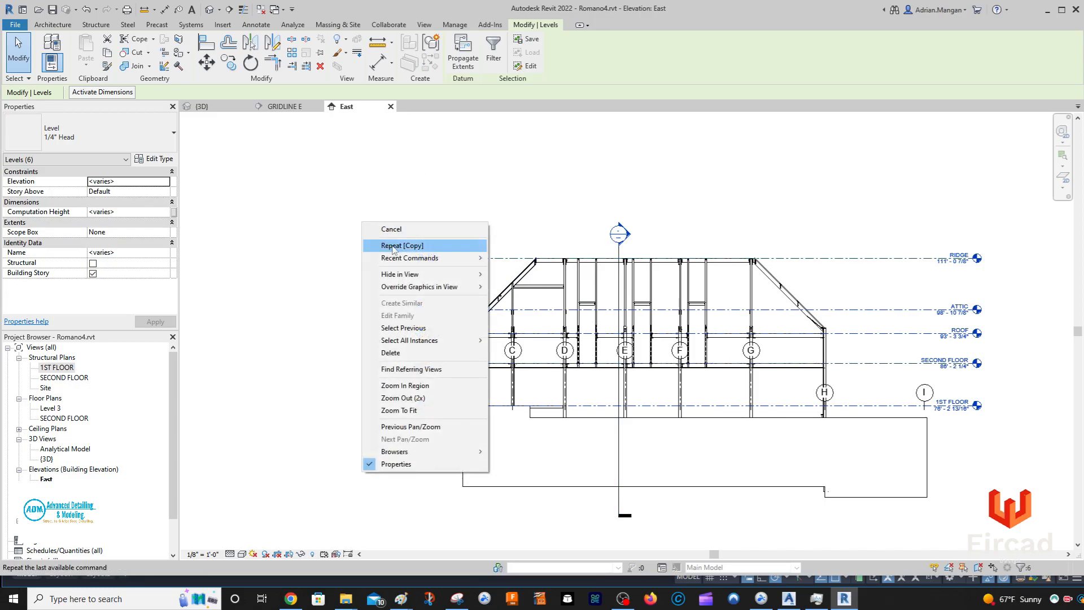
mouse_move(411, 275)
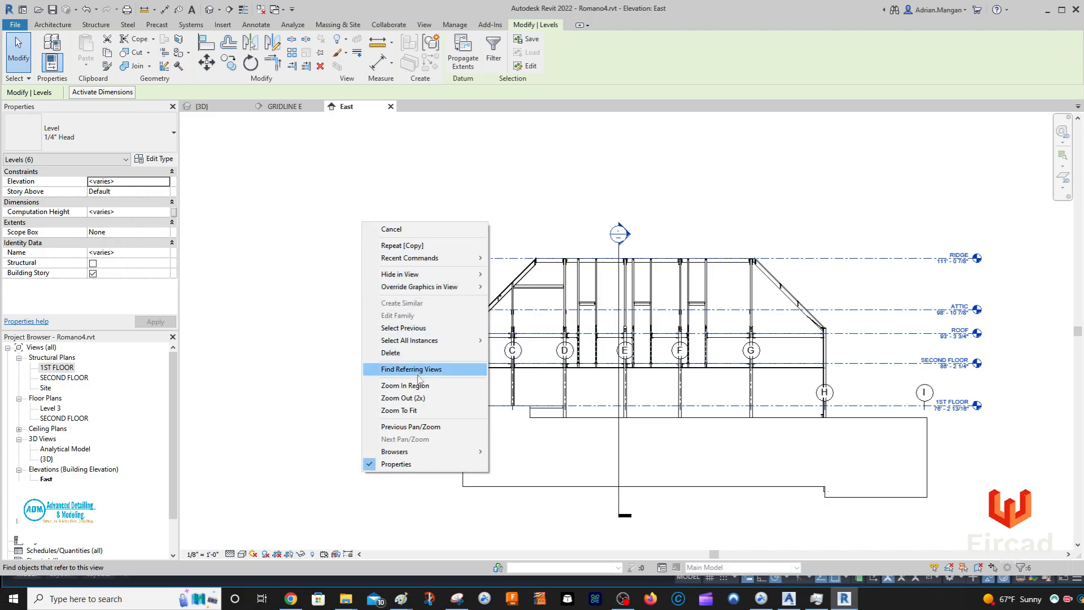
left_click(494, 155)
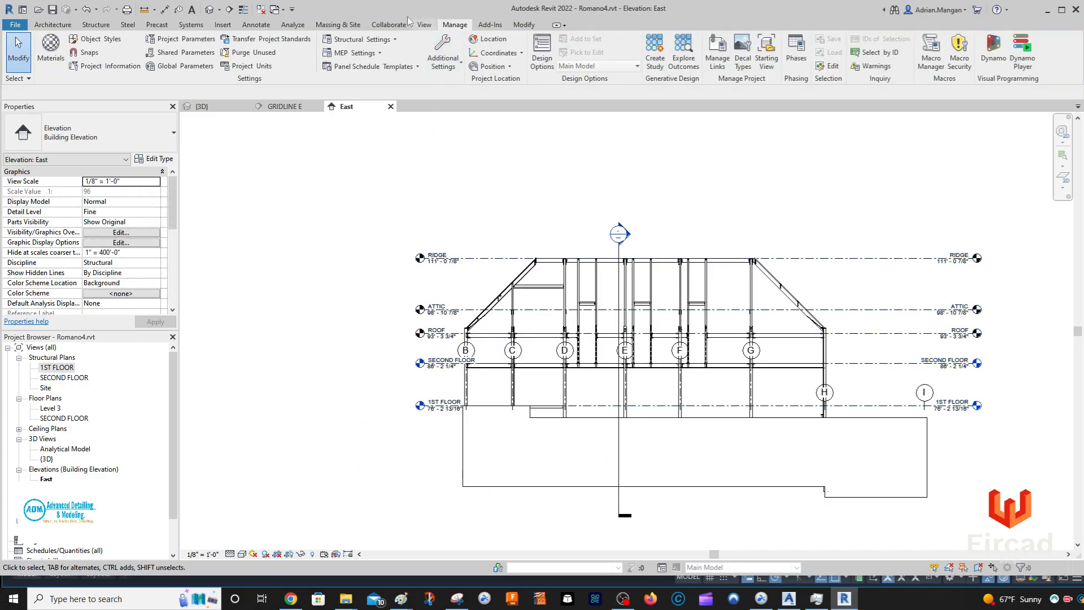
Try copying the SECOND FLOOR level to a position between ATTIC and RIDGE in the East elevation, and delete the copy
left_click(244, 24)
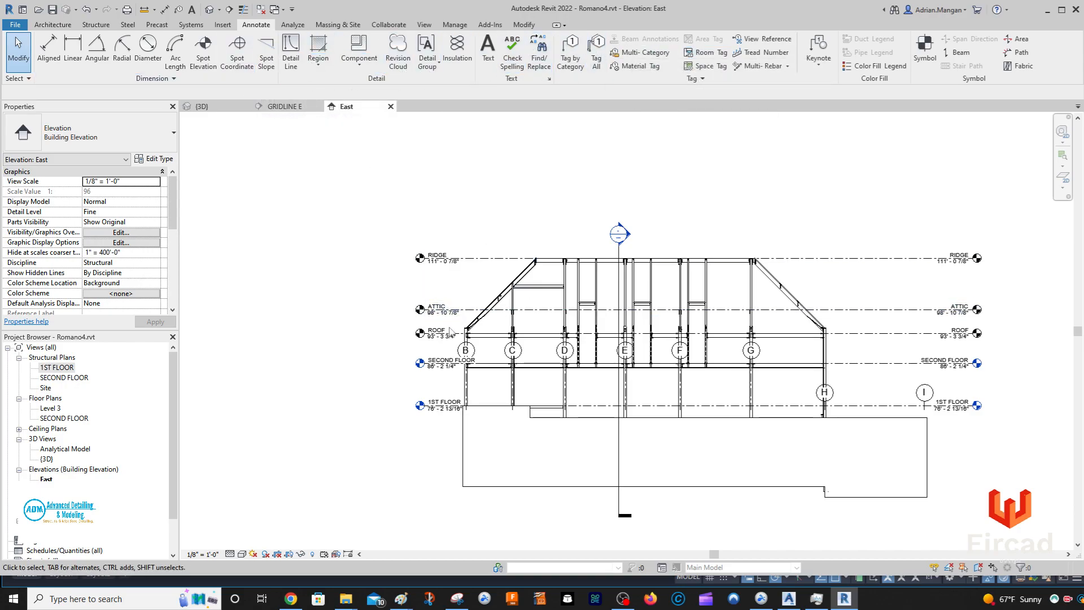
scroll(449, 333, "up", 3)
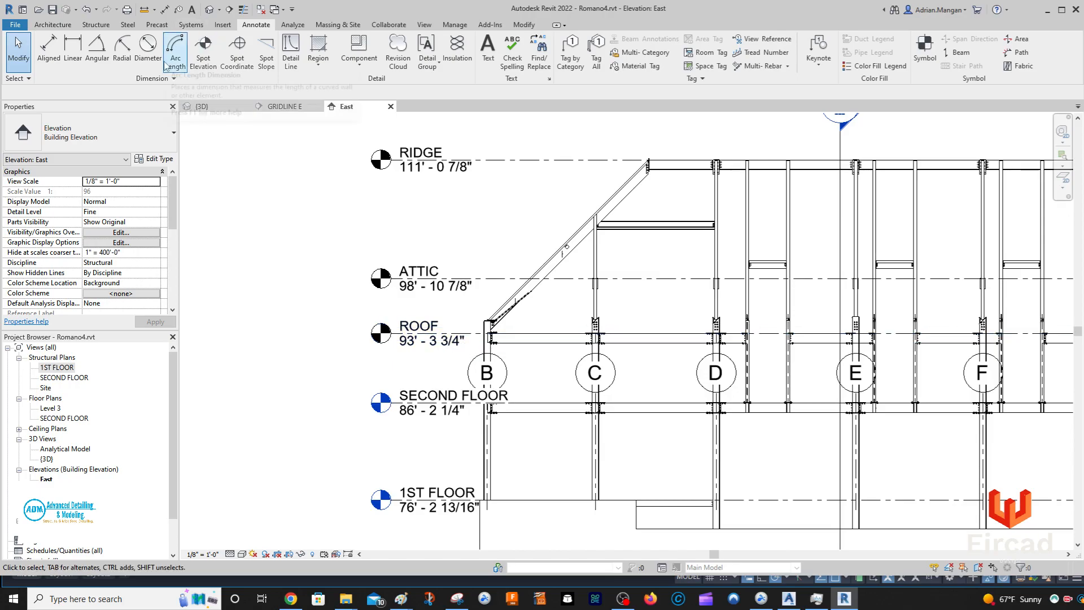
left_click(450, 407)
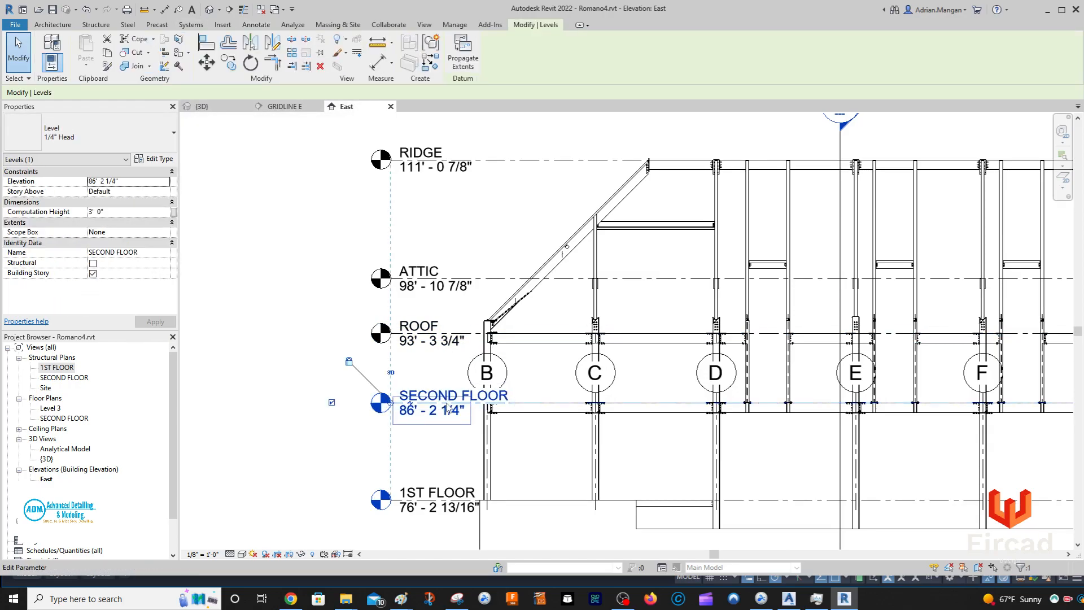
left_click(229, 62)
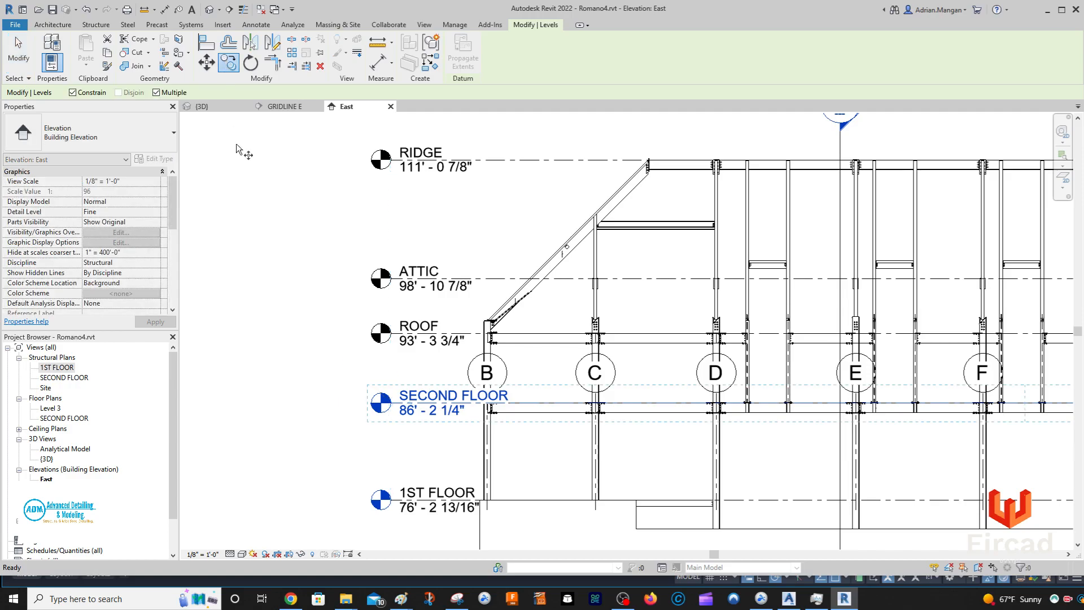
left_click(429, 405)
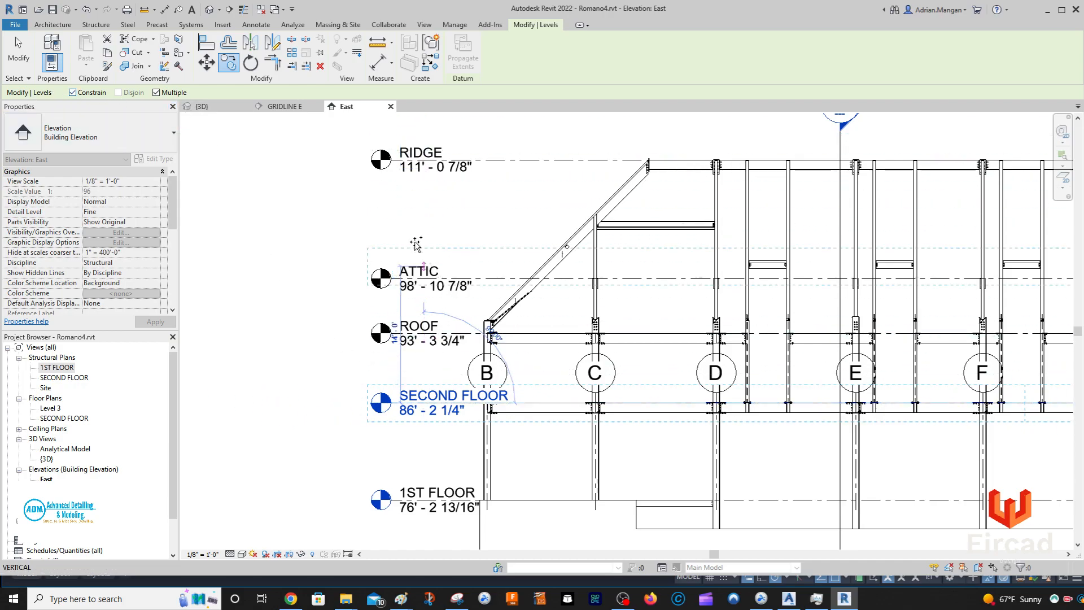
left_click(420, 226)
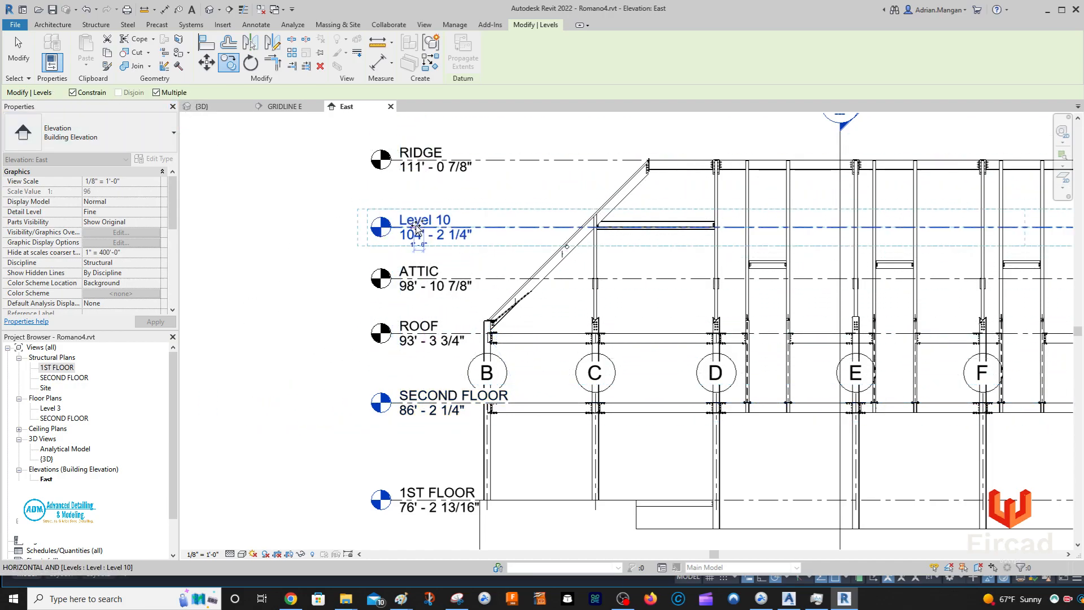
key("Escape")
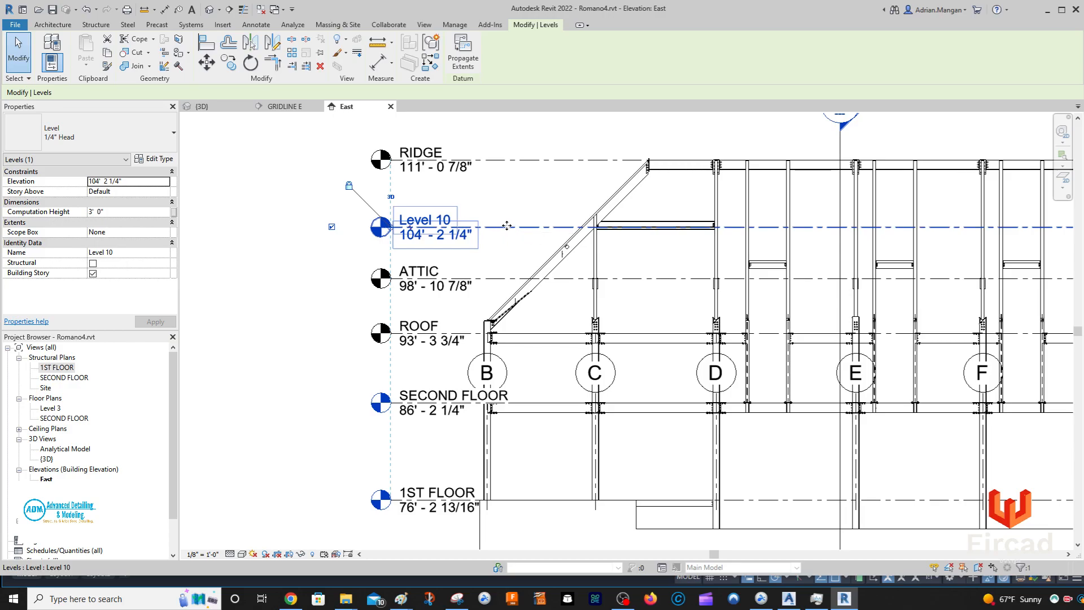
key("Delete")
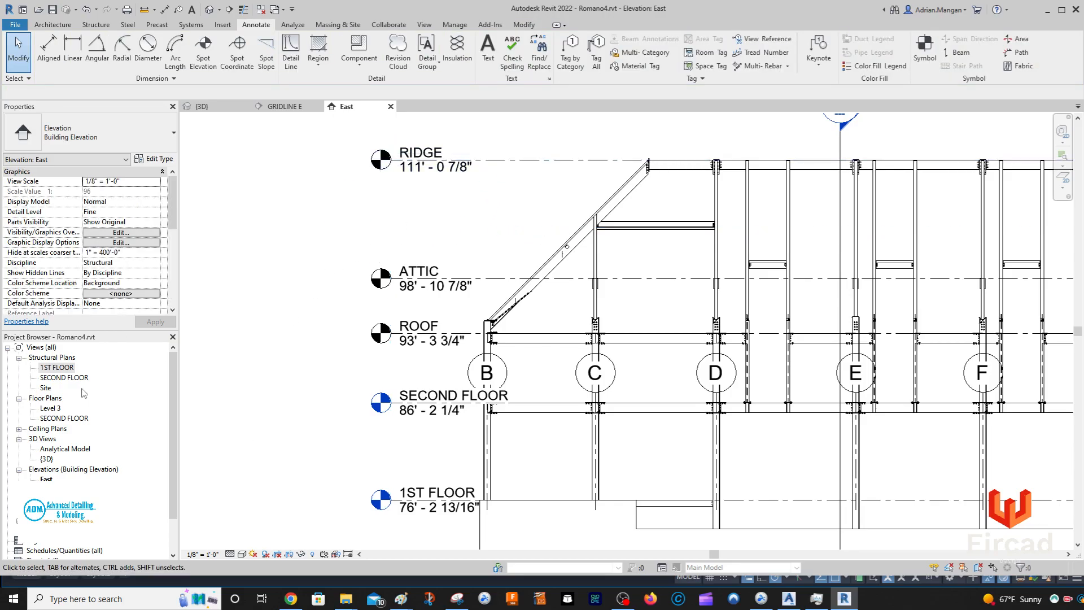
right_click(60, 359)
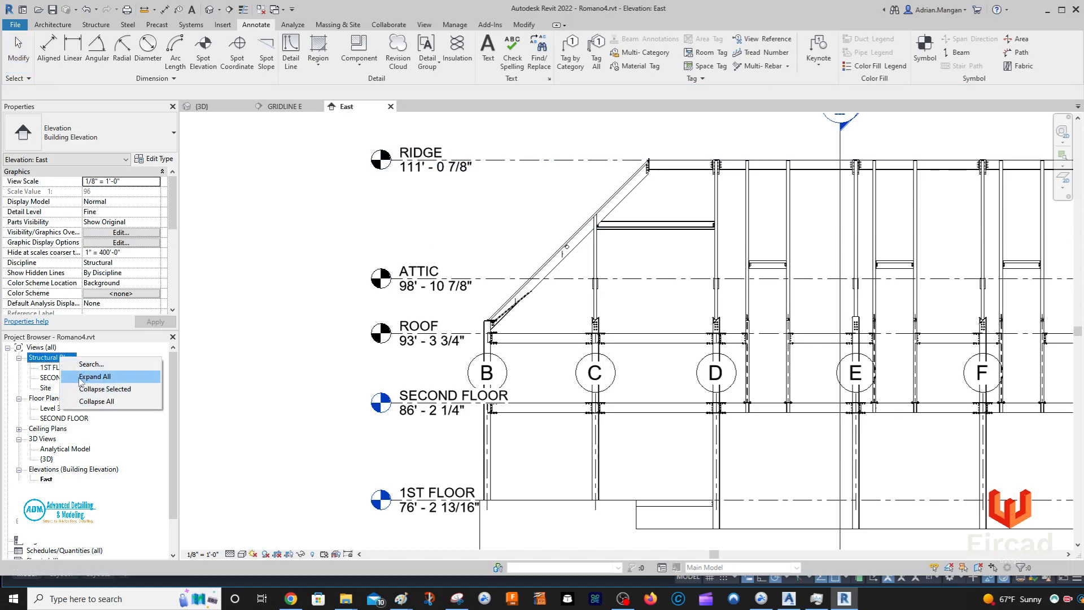
left_click(55, 368)
right_click(55, 368)
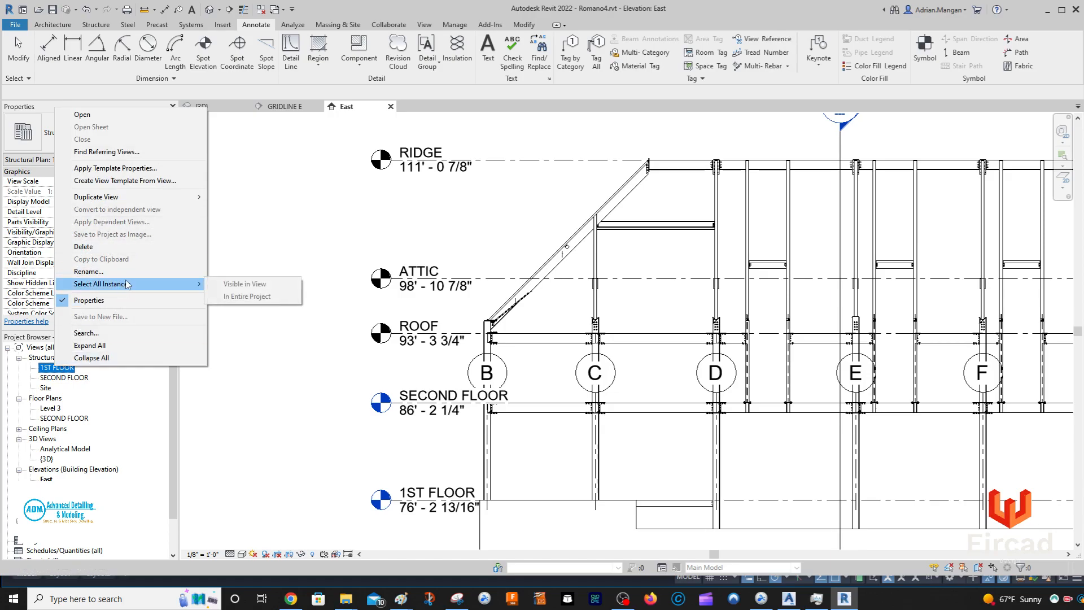
left_click(468, 99)
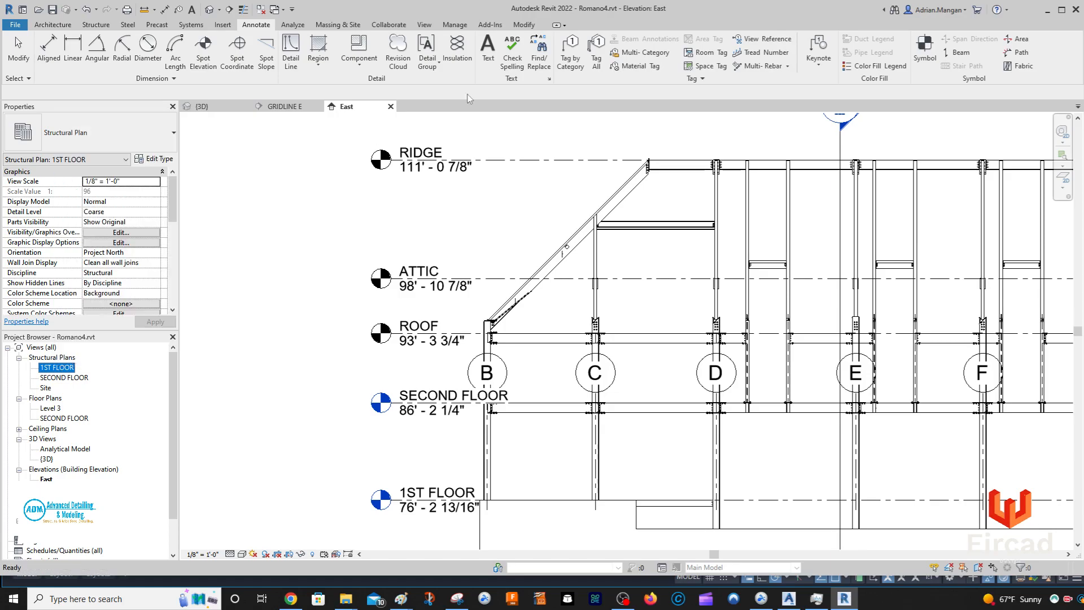
left_click(293, 26)
left_click(337, 25)
left_click(388, 25)
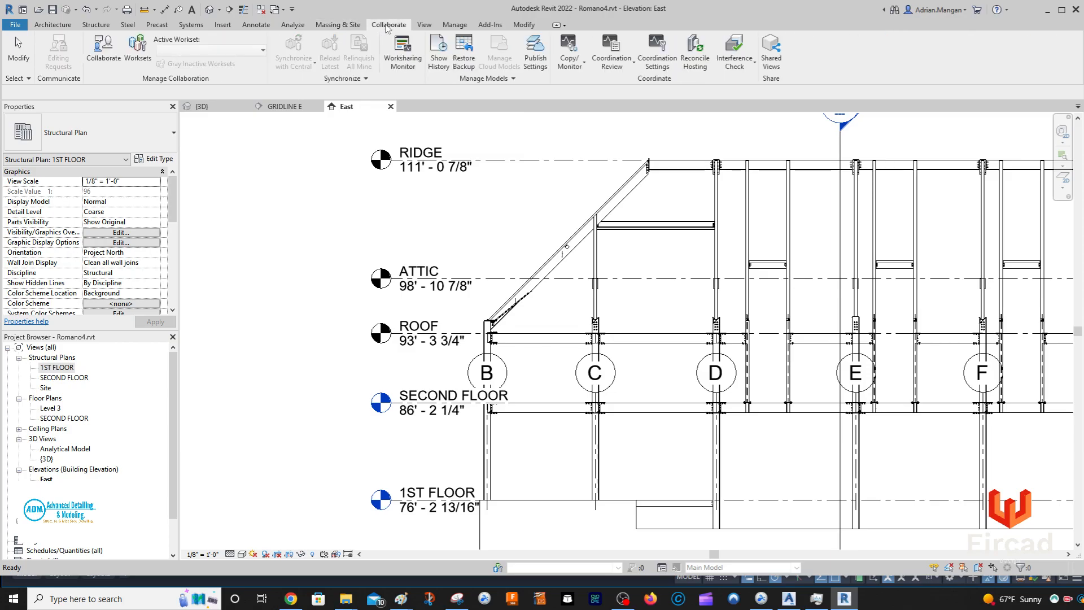
Try duplicating the 1ST FLOOR structural plan with detailing, and delete the duplicated view
left_click(424, 25)
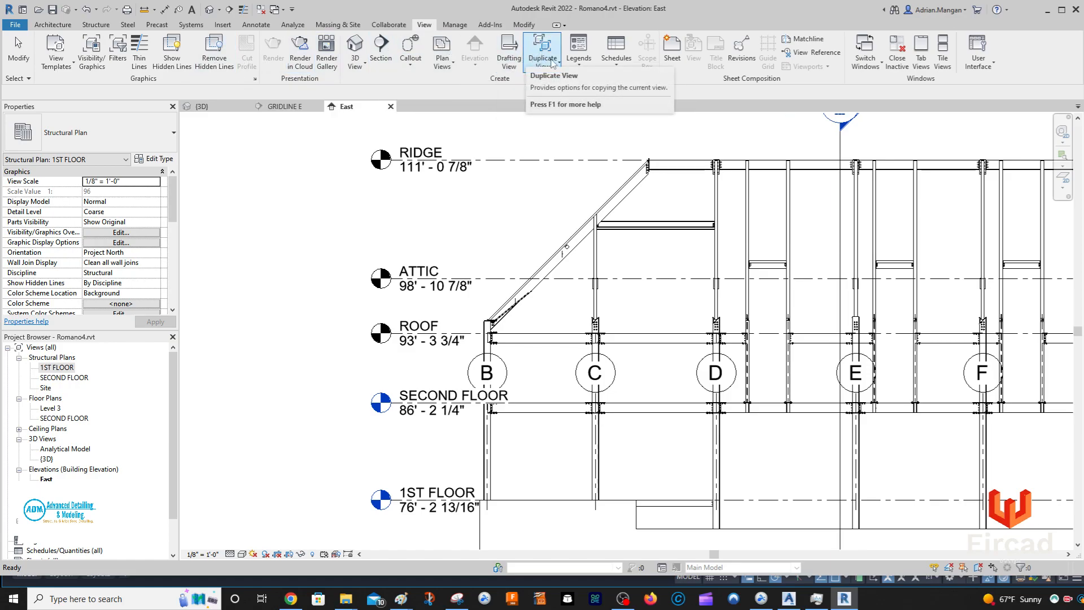
left_click(559, 64)
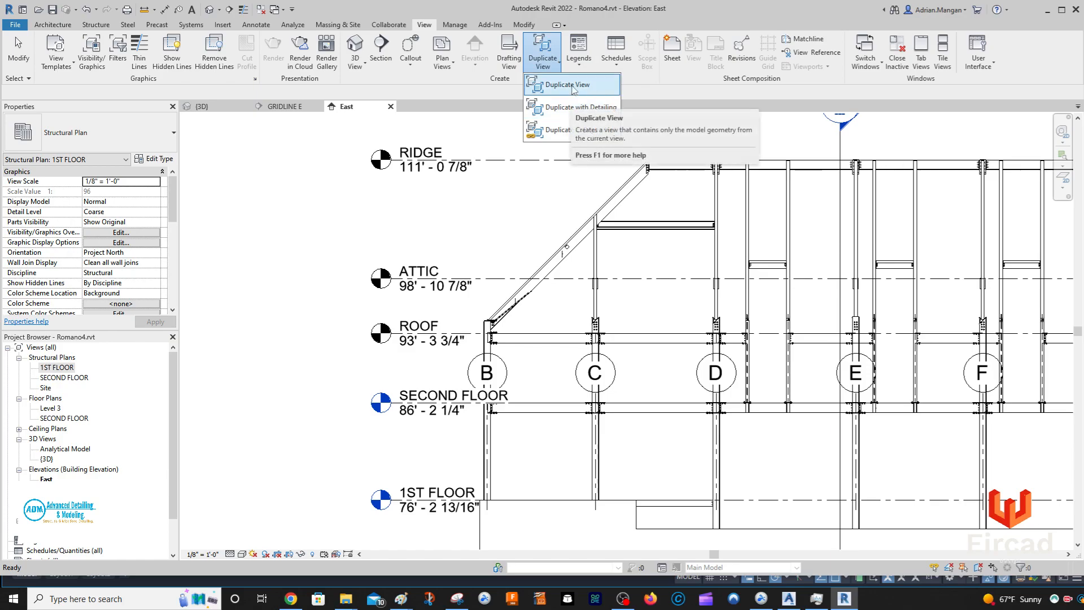
left_click(565, 108)
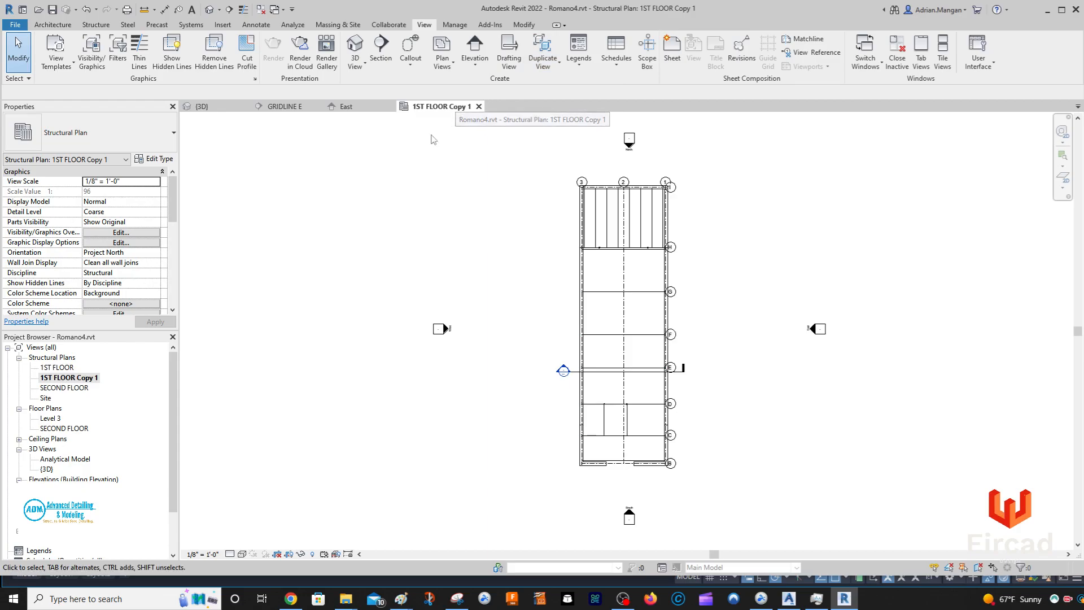
right_click(82, 378)
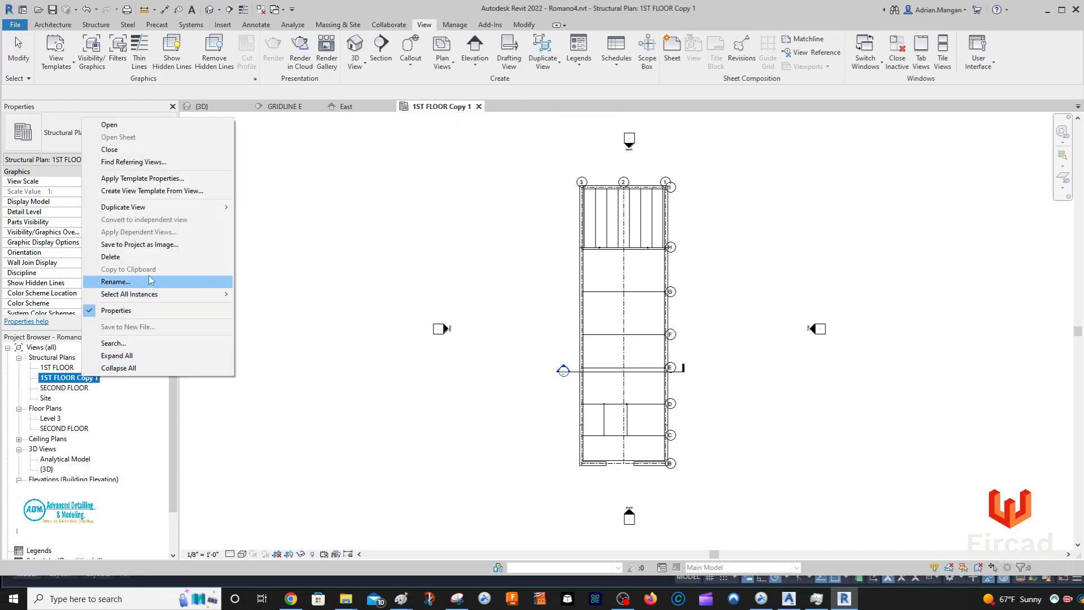
left_click(153, 257)
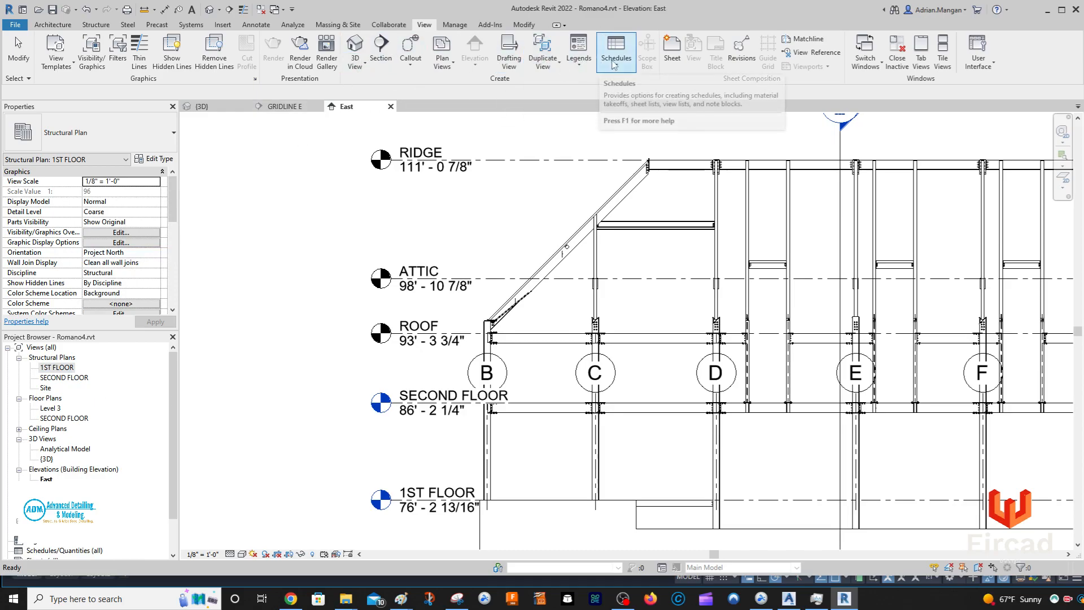
Create structural plan views for the ATTIC, RIDGE and ROOF levels, leaving out Level 3
left_click(615, 64)
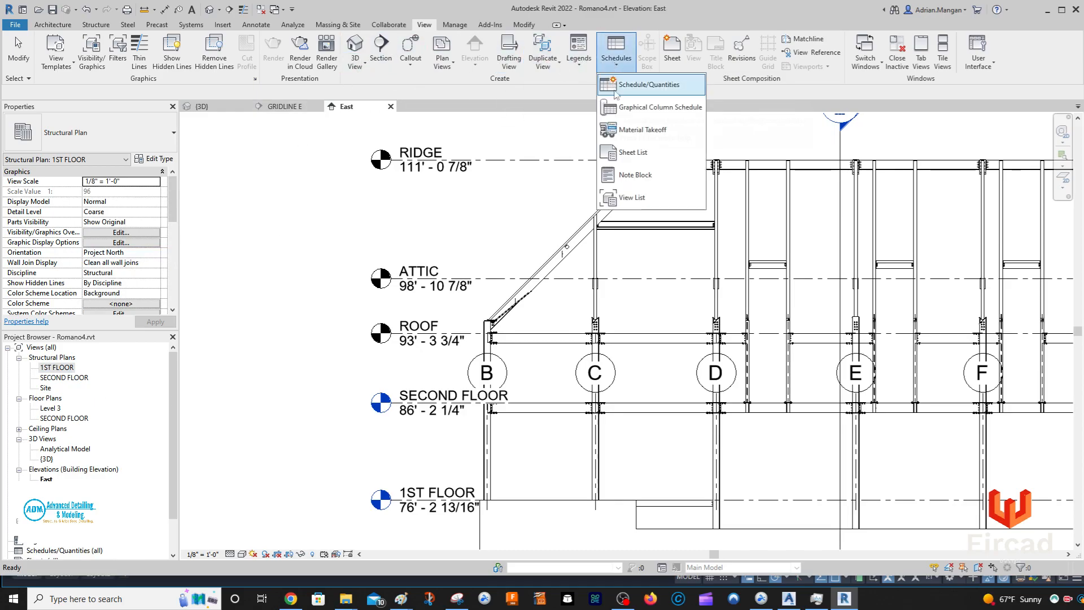
left_click(461, 70)
left_click(442, 57)
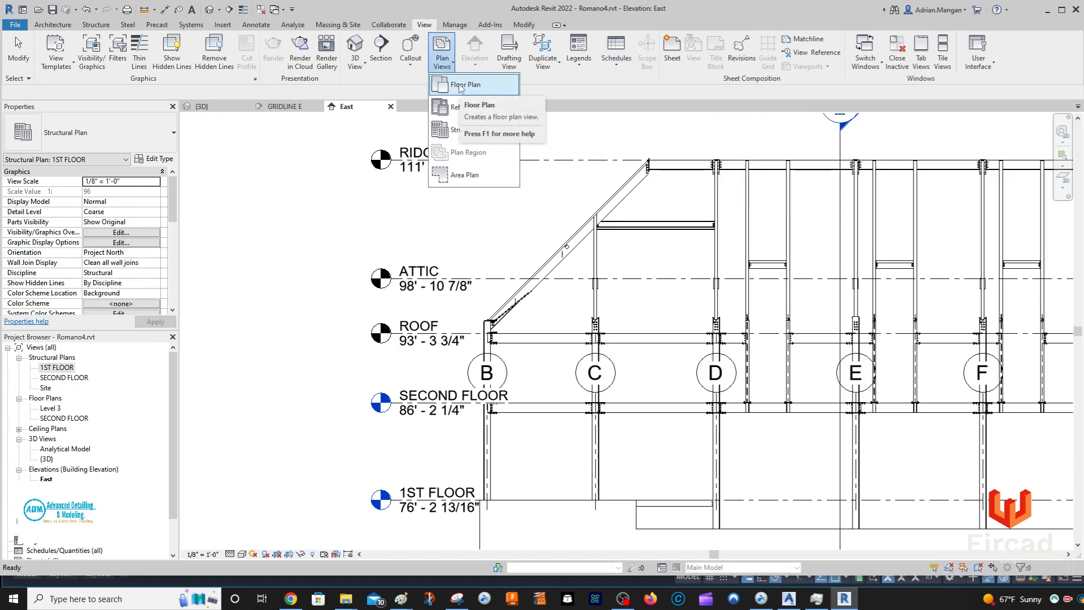
left_click(460, 129)
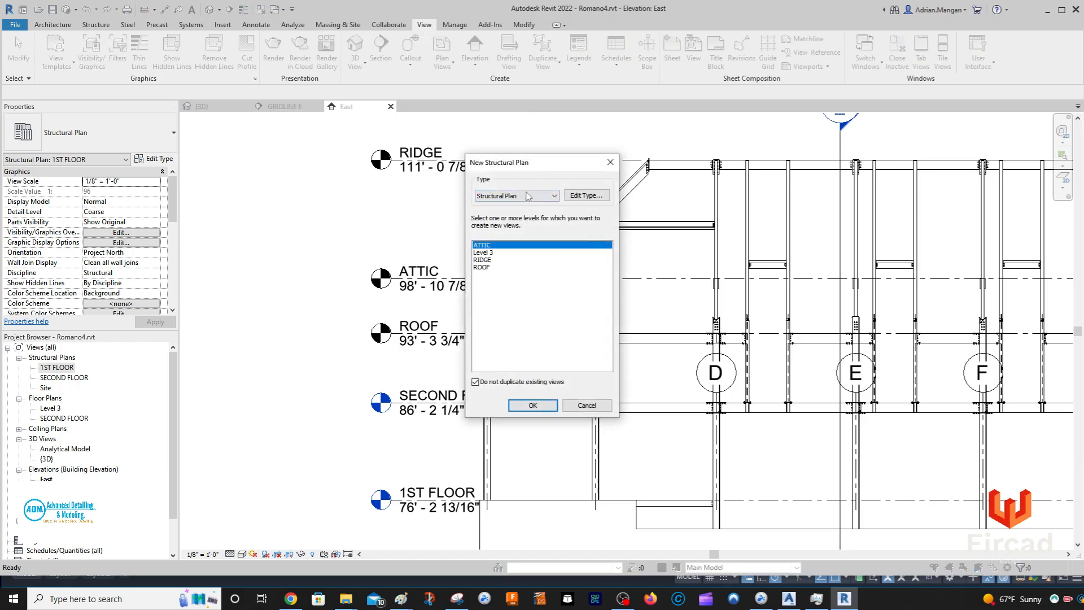
left_click(489, 254)
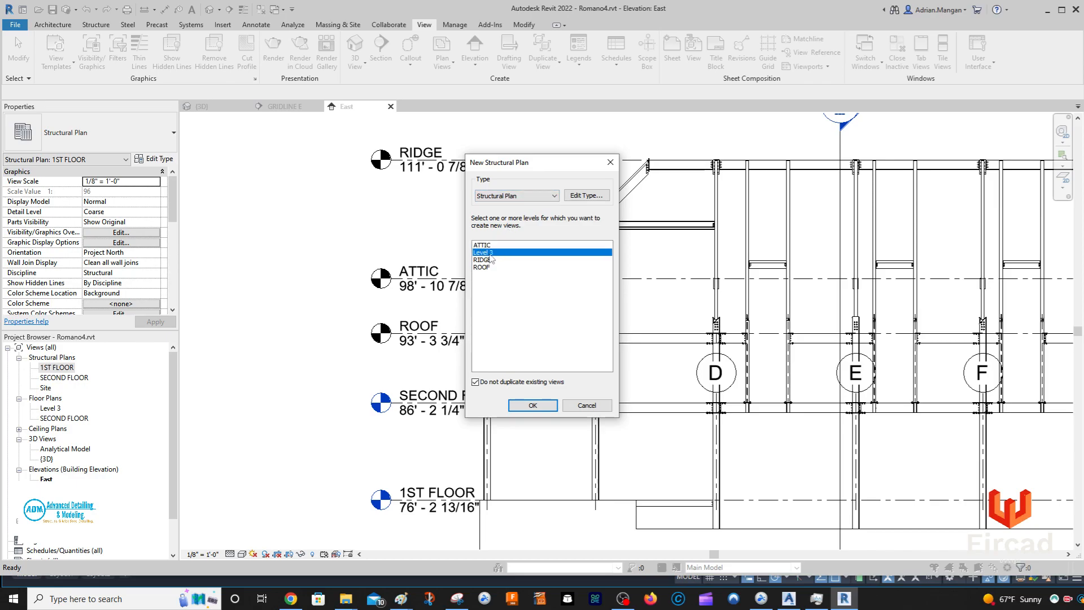
left_click(501, 245)
left_click(488, 260, "ctrl")
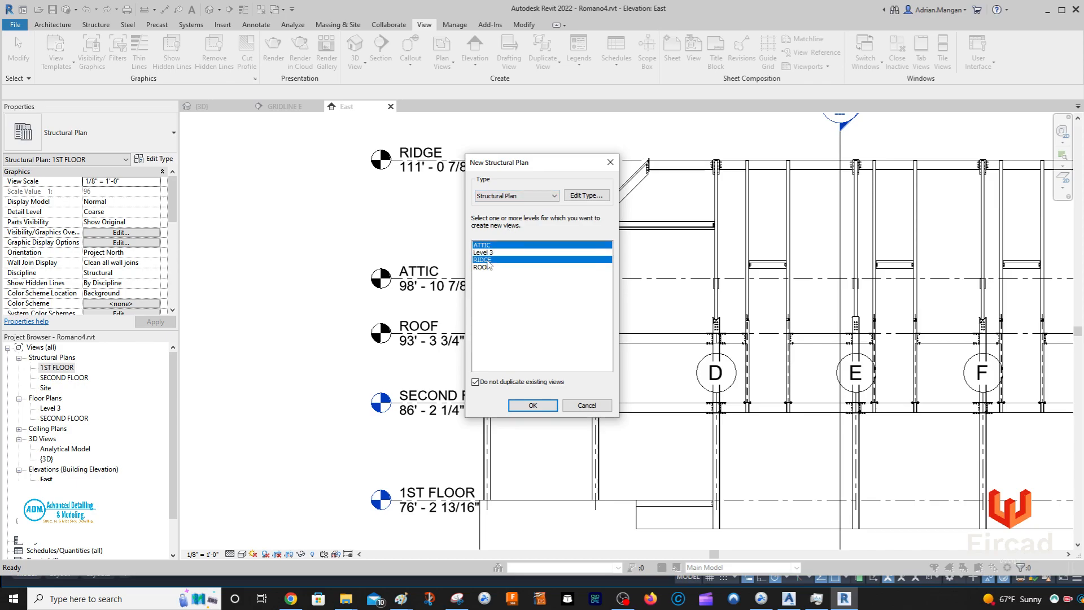
left_click(484, 268, "ctrl")
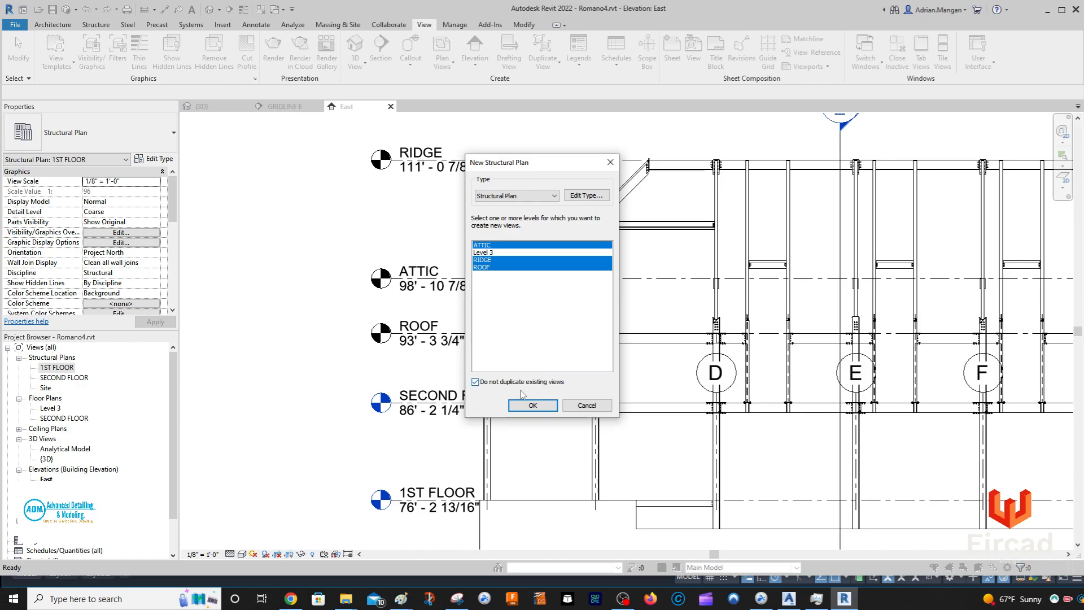
left_click(533, 406)
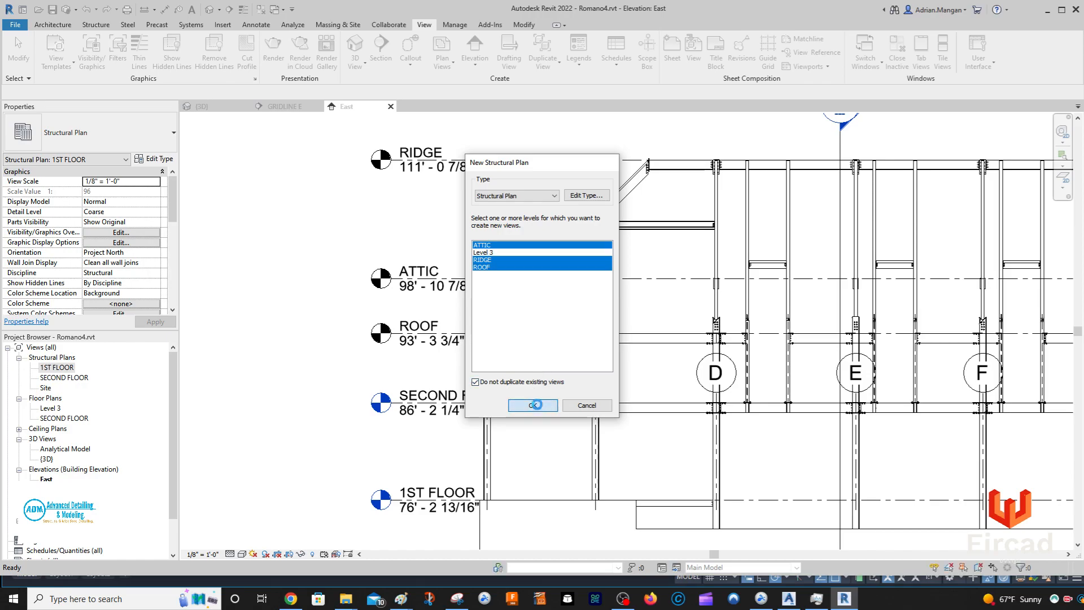
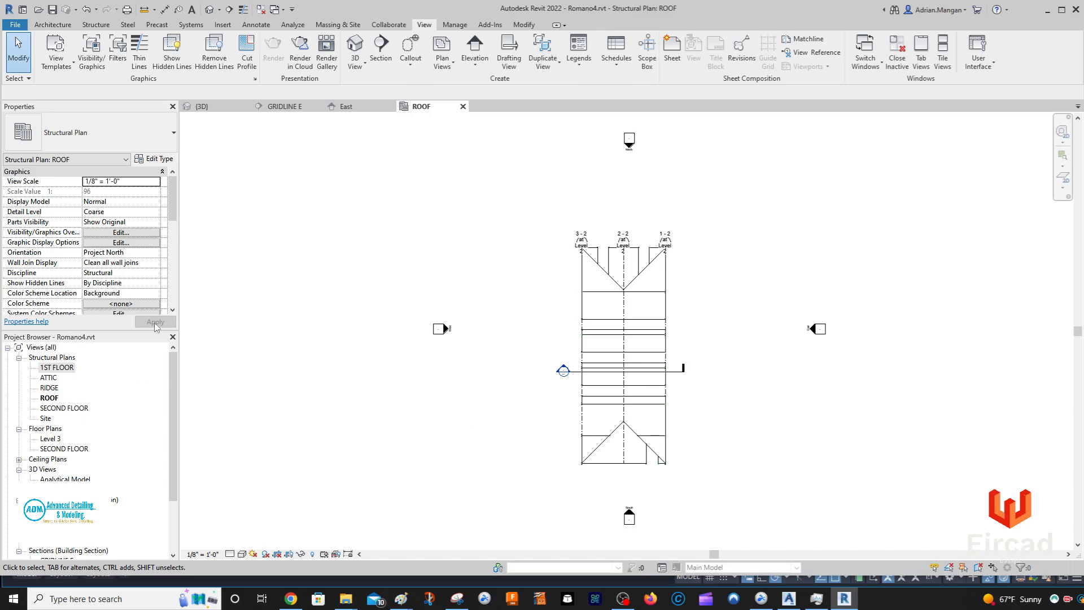
Rename the SECOND FLOOR level to 2ND FLOOR in the East elevation and rename its corresponding views as well
left_click(346, 106)
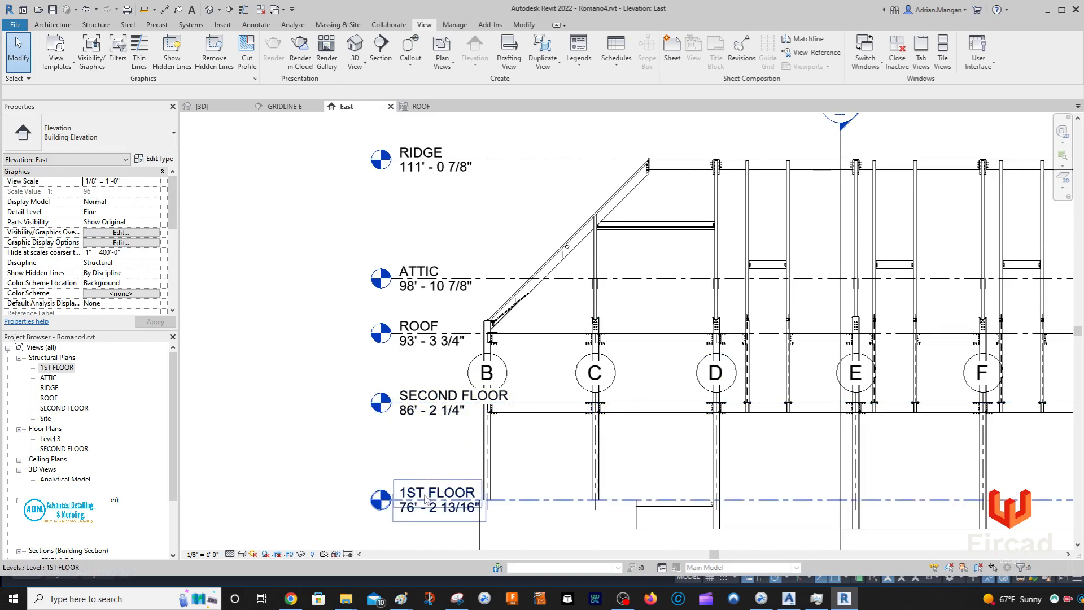
double_click(451, 397)
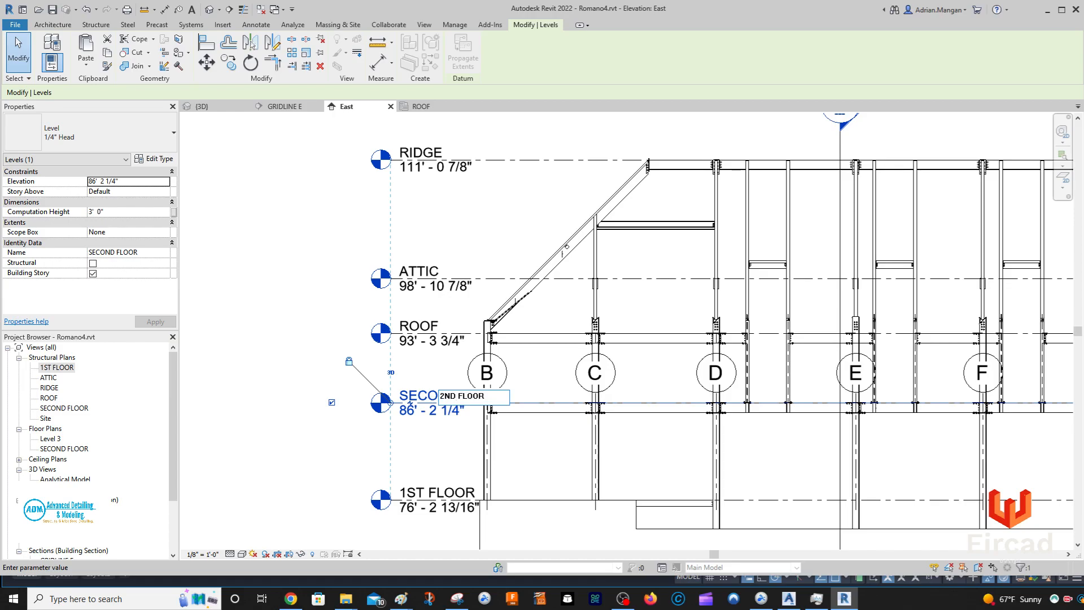
type("2ND FLOOR")
key("Return")
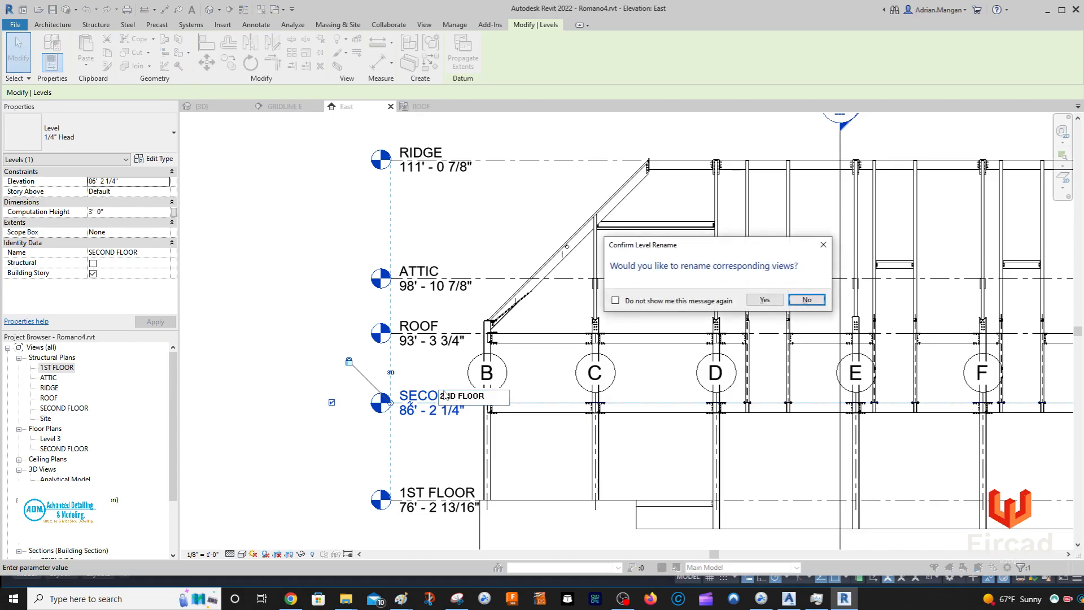
left_click(762, 302)
scroll(628, 400, "down", 1)
middle_click_drag(628, 400, 584, 348)
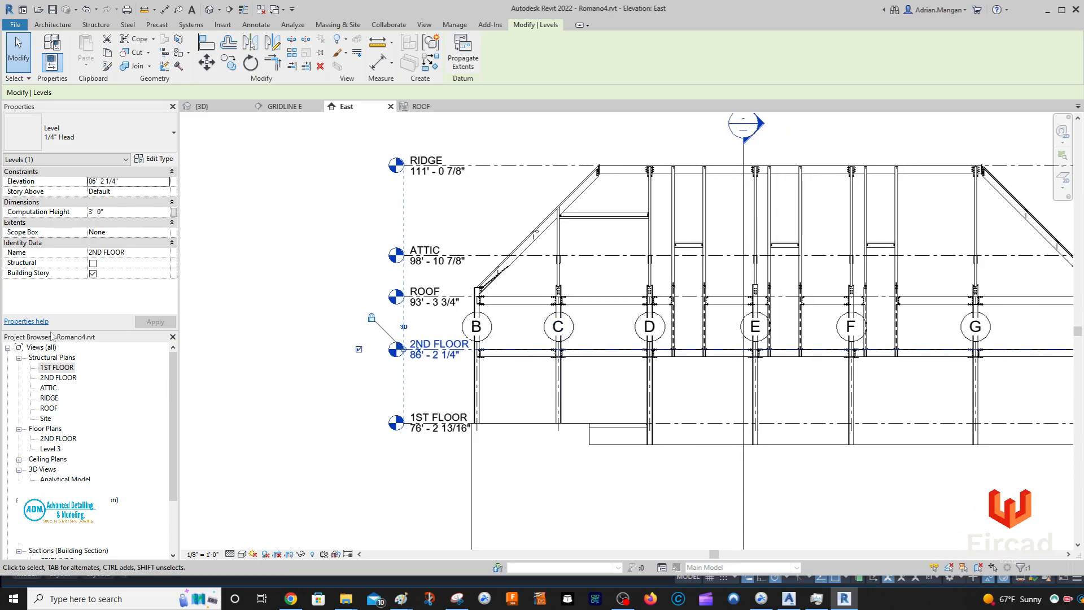
Compare the structural plan views with the levels in the East elevation and examine the level lines in the 3D view
left_click(50, 398)
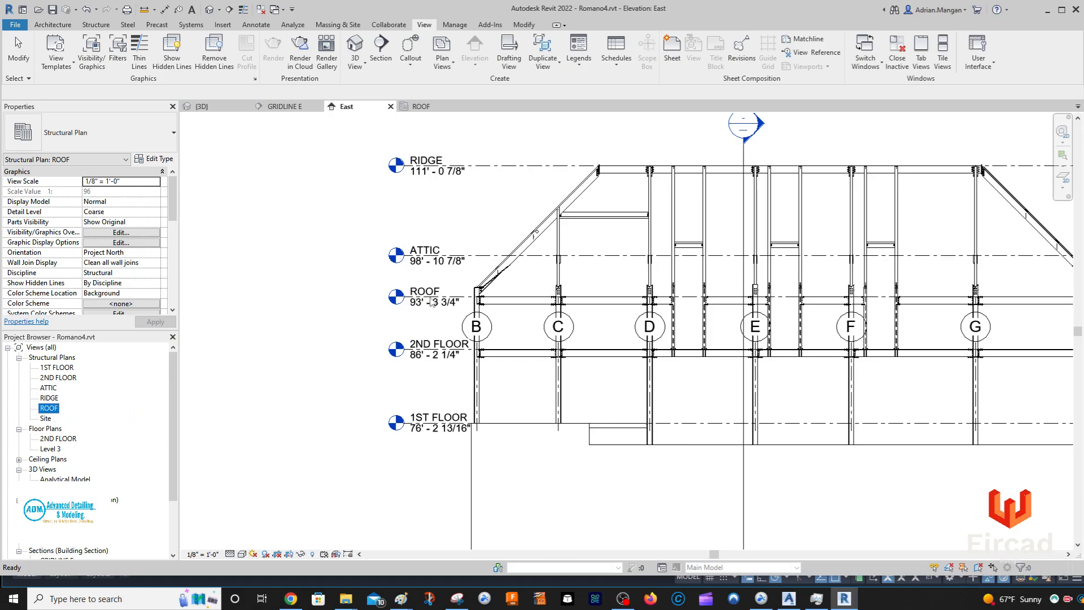
right_click(58, 358)
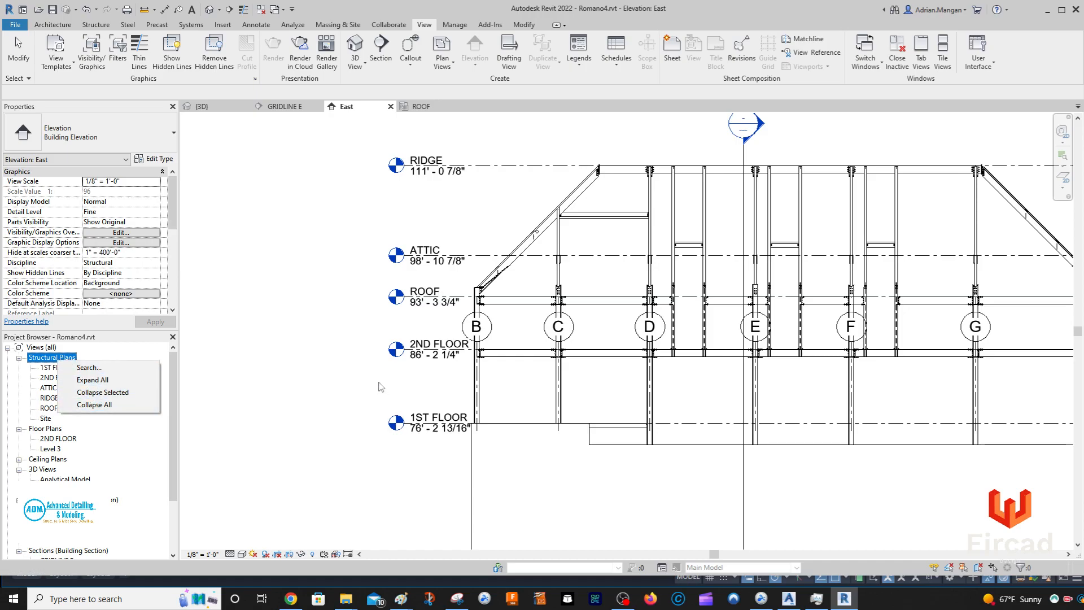
left_click(354, 280)
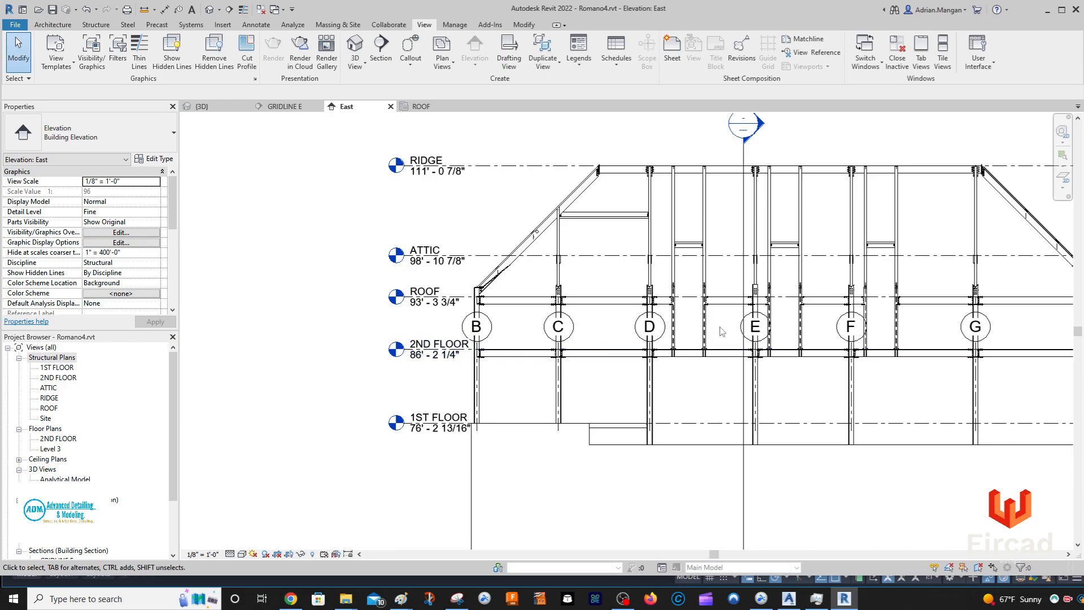
scroll(706, 333, "down", 1)
scroll(610, 322, "up", 3)
scroll(609, 322, "down", 4)
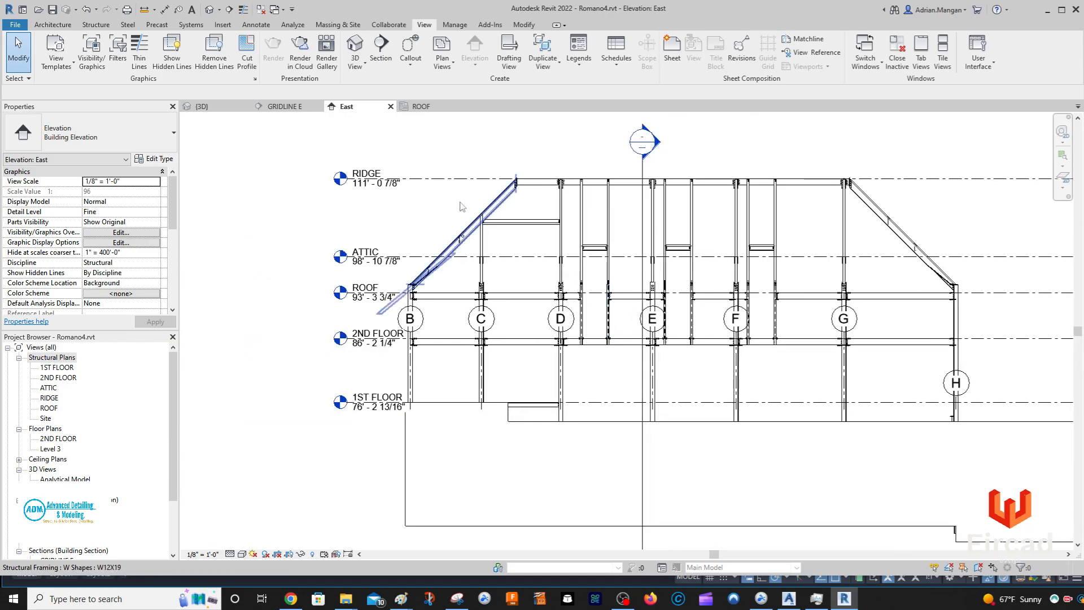
left_click(202, 107)
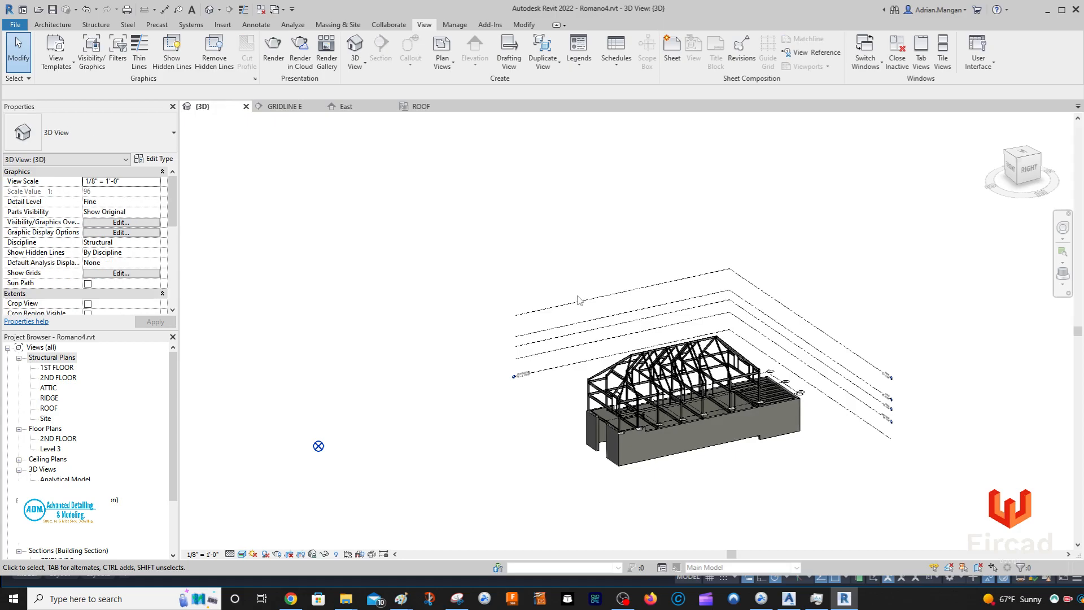
scroll(753, 405, "up", 3)
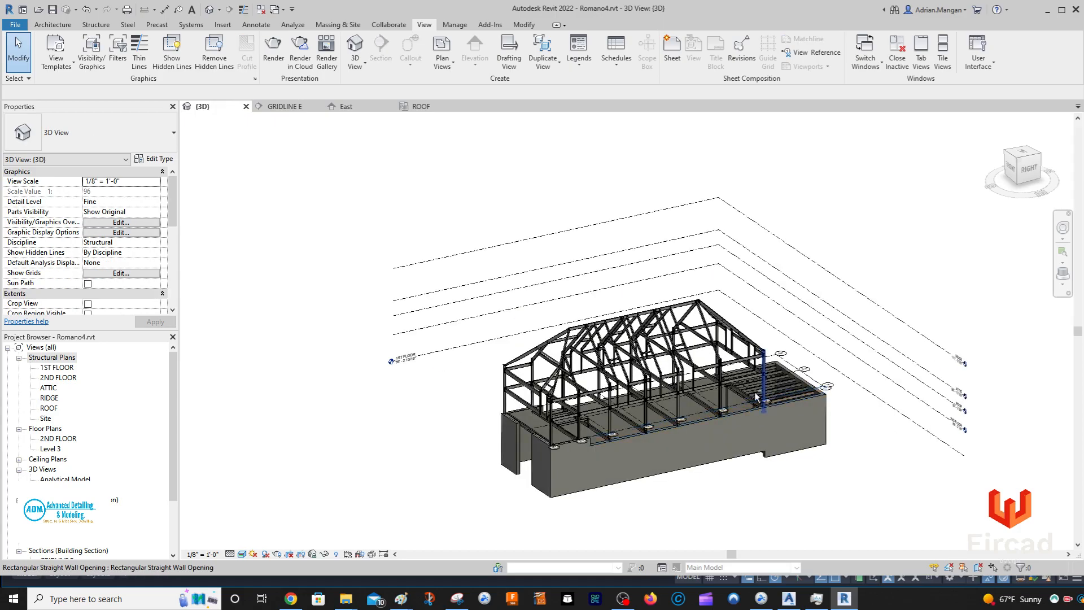
Show the missing level heads at the near end of the RIDGE, ATTIC, ROOF and 2ND FLOOR levels in the 3D view
left_click(432, 260)
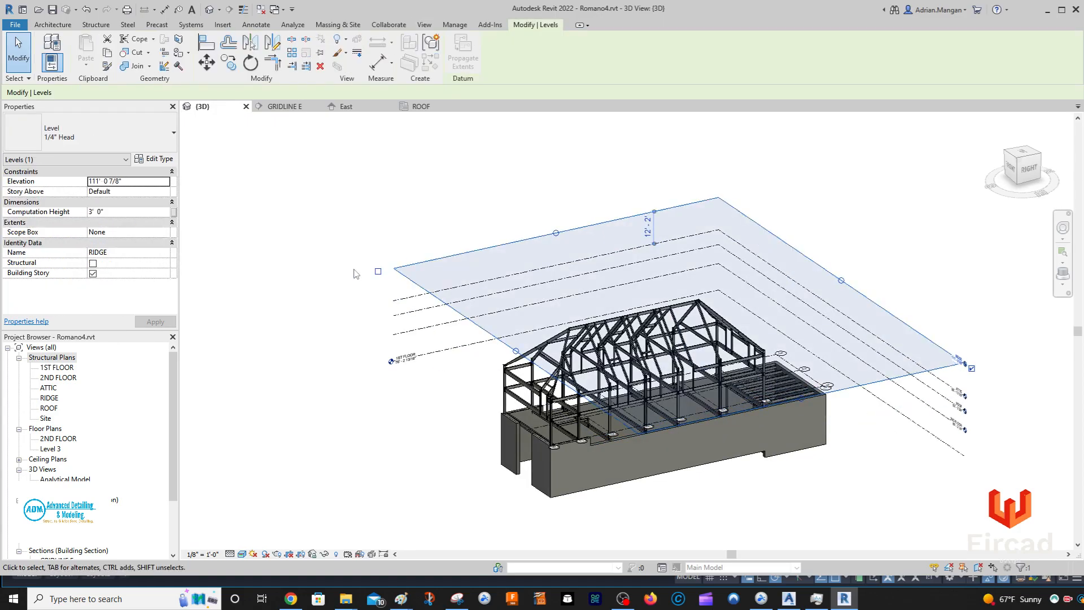
left_click(379, 305)
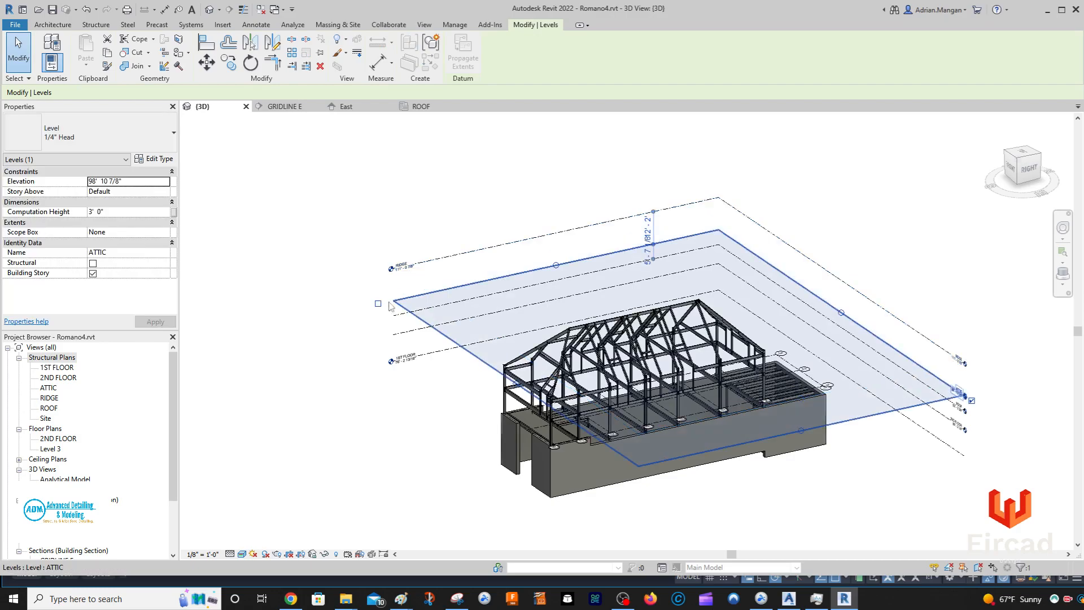
left_click(394, 335)
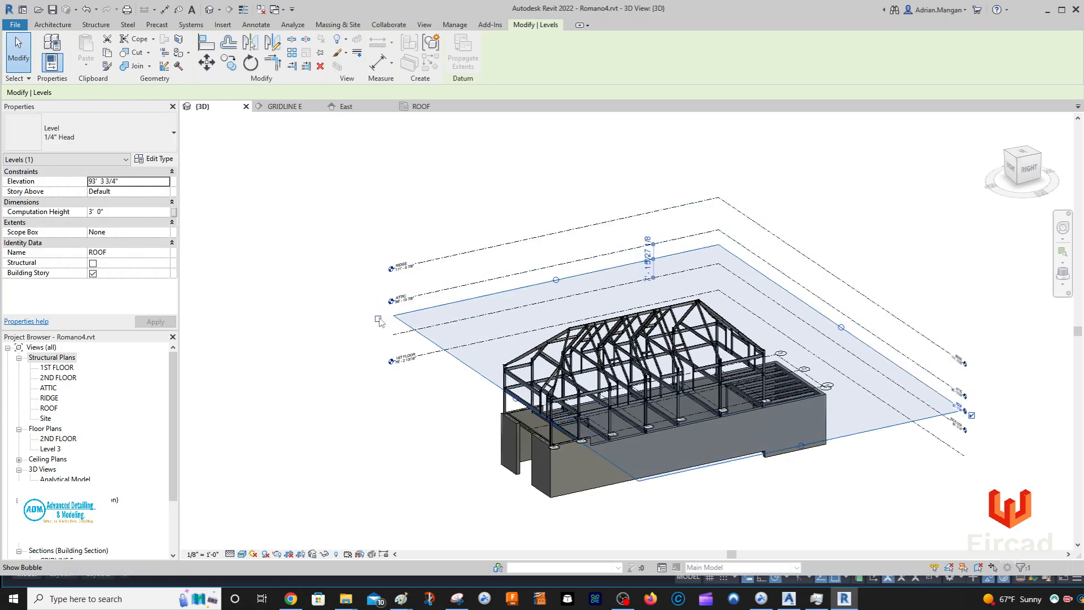
left_click(394, 336)
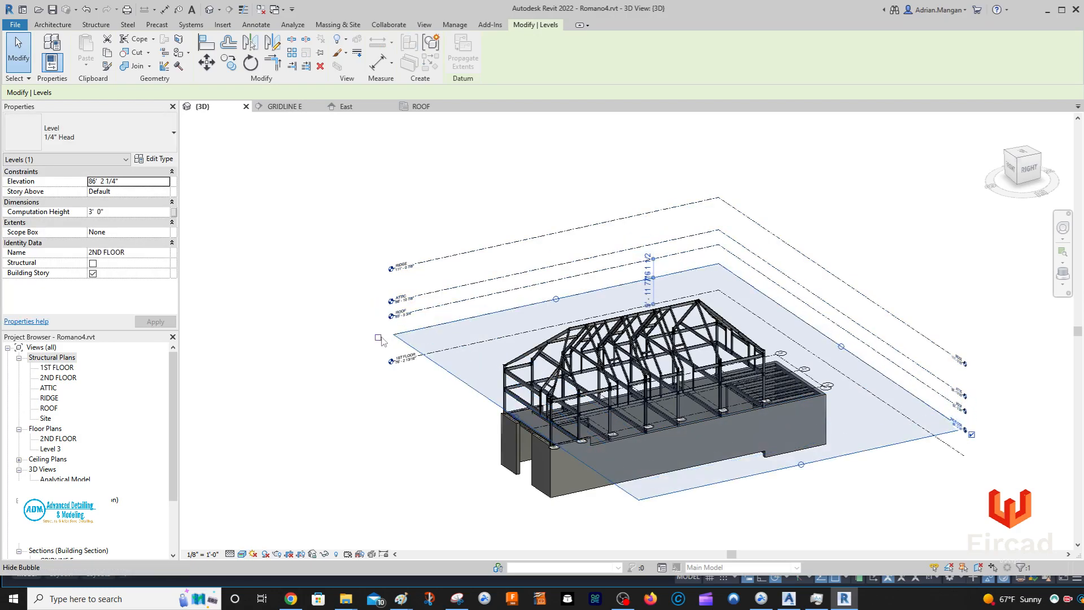
left_click(822, 233)
middle_click_drag(822, 233, 752, 206, "shift")
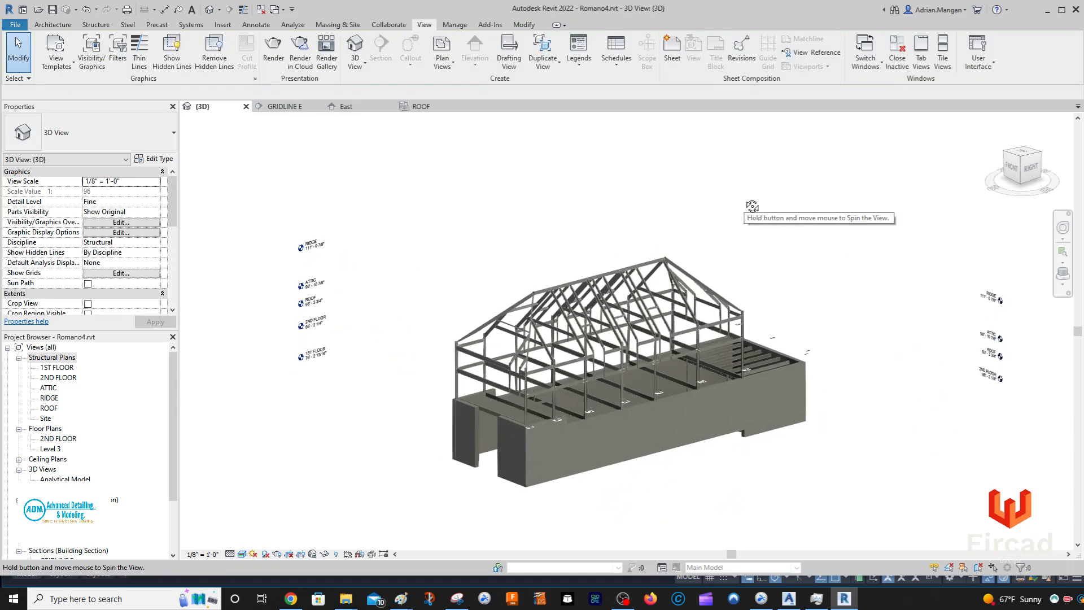
scroll(811, 360, "up", 5)
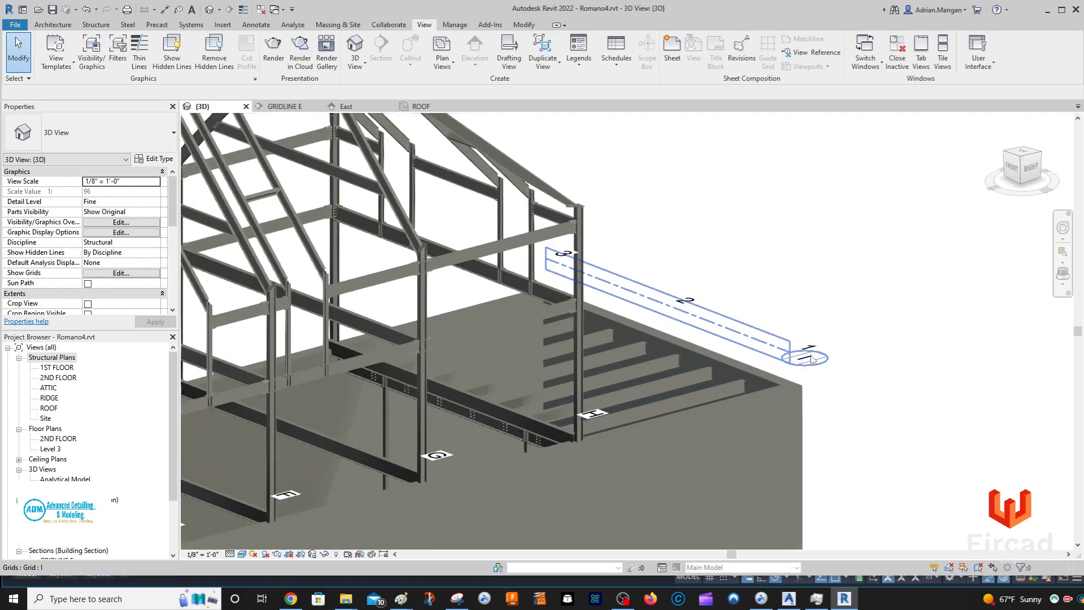
middle_click_drag(810, 355, 806, 358, "shift")
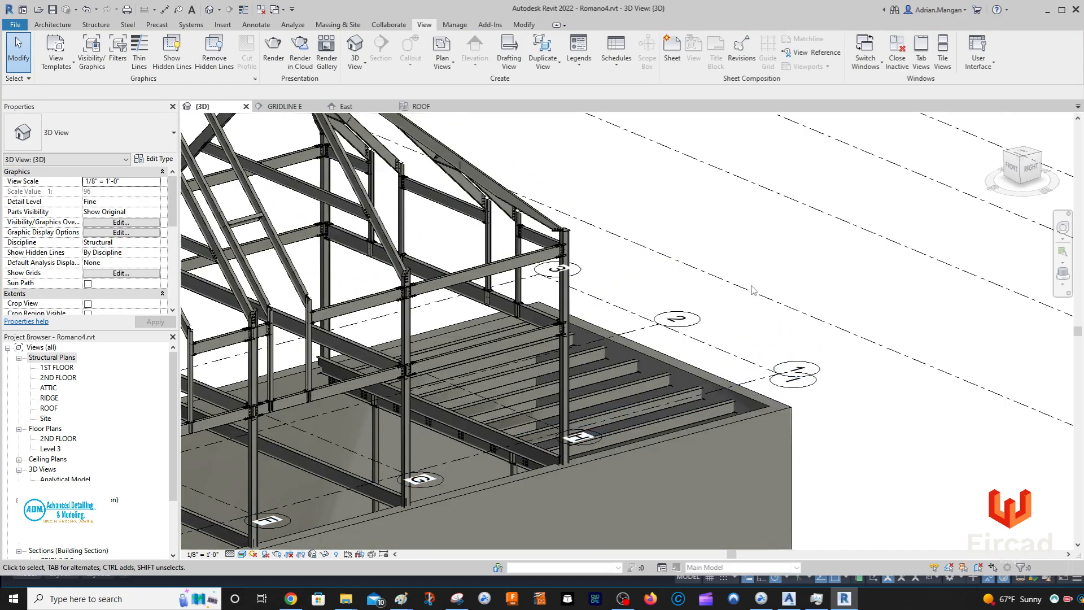
scroll(751, 290, "down", 3)
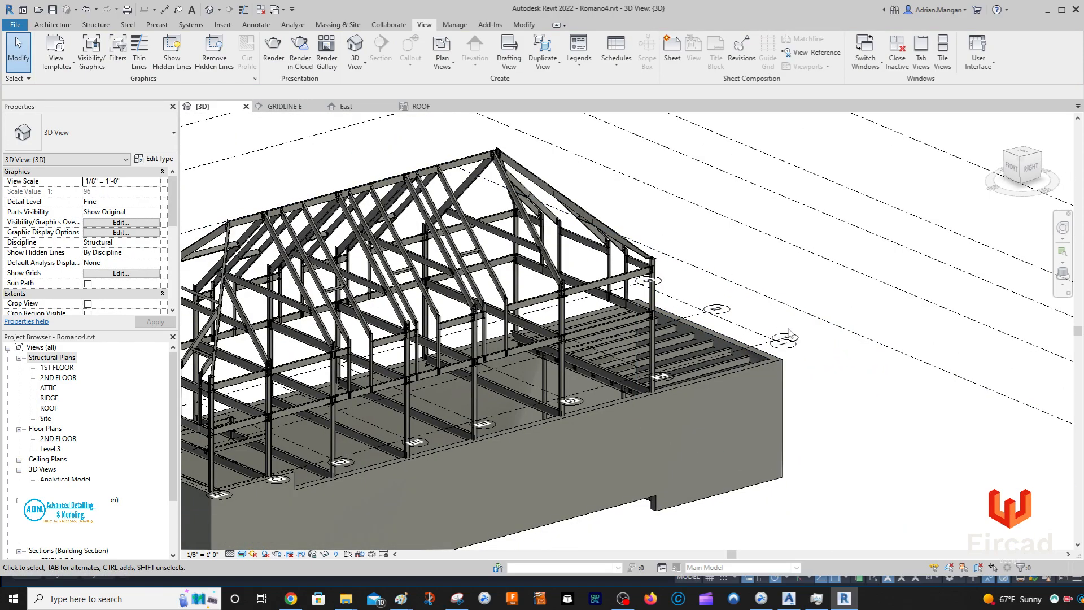
middle_click_drag(627, 231, 805, 219)
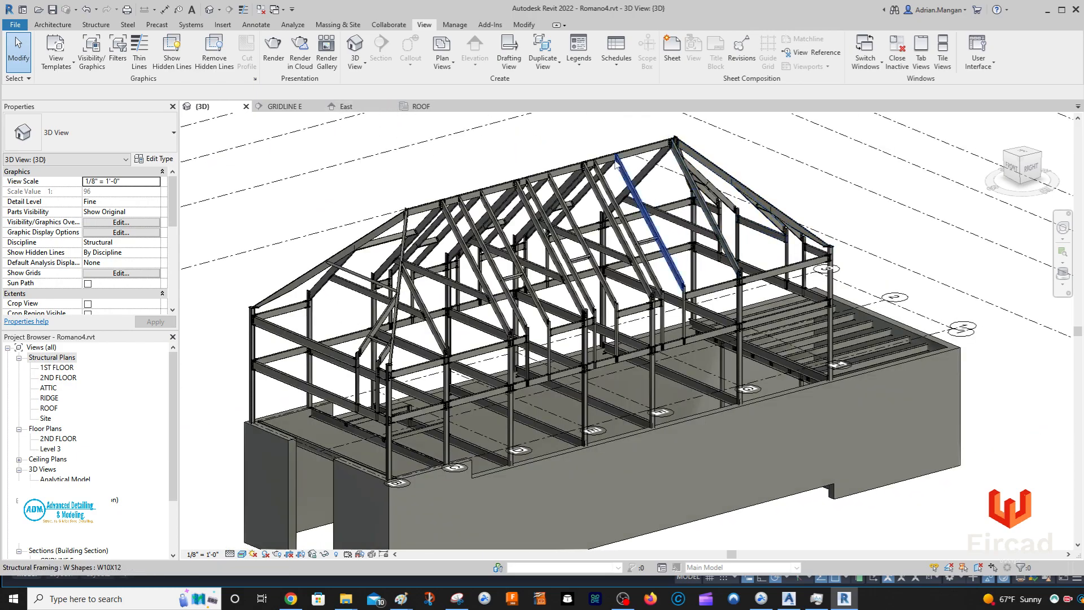
In the East elevation, extend the aligned grids above RIDGE and below the foundation wall, and show grid B's lower bubble
left_click(376, 108)
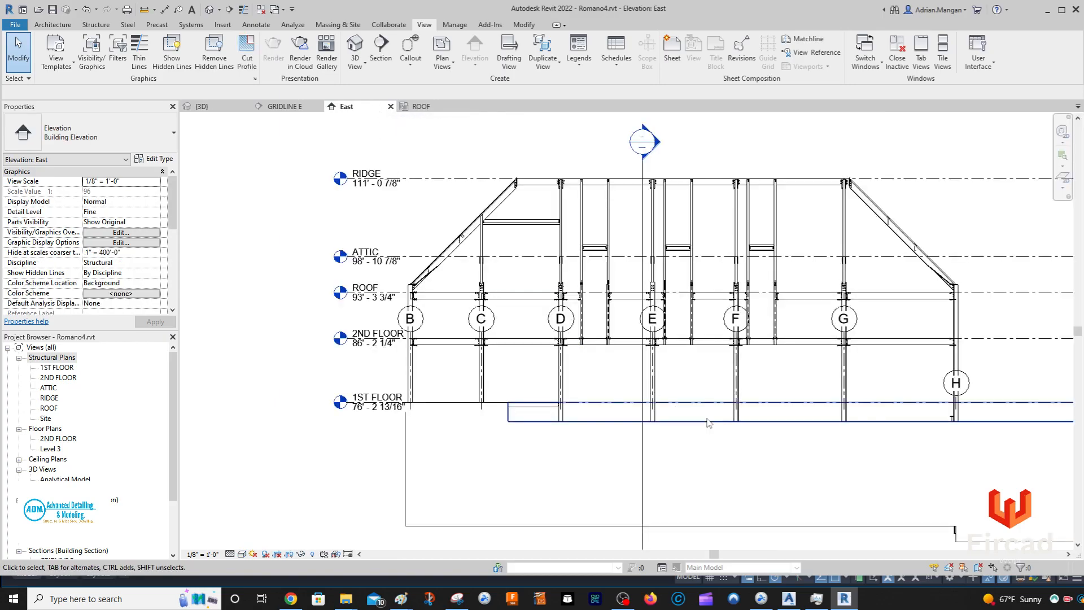
middle_click_drag(451, 393, 410, 346)
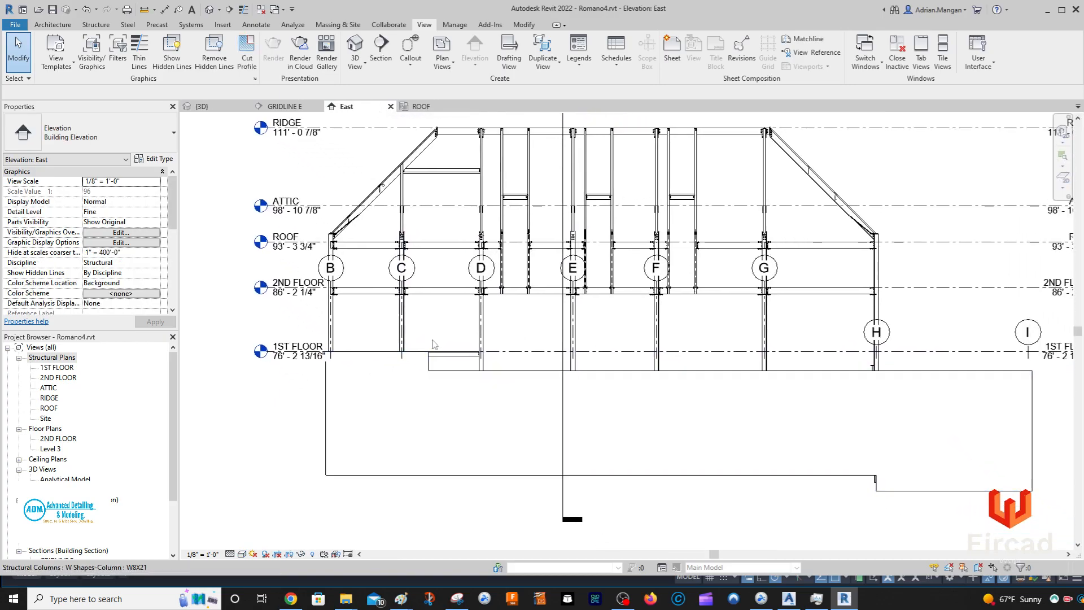
middle_click_drag(427, 296, 516, 339)
middle_click_drag(457, 321, 463, 297)
left_click(432, 304)
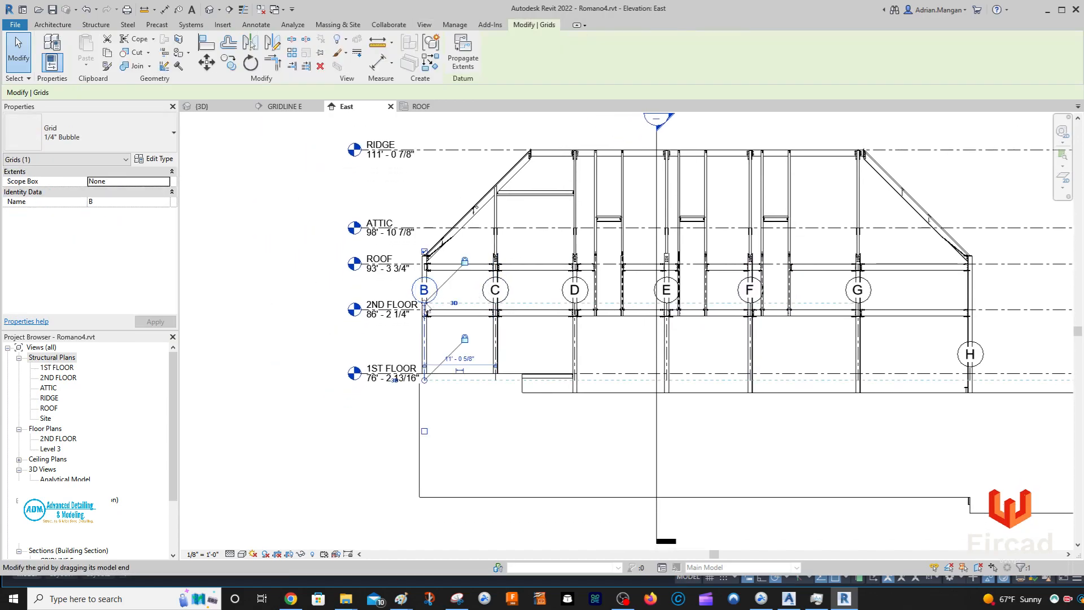
left_click_drag(424, 303, 423, 128)
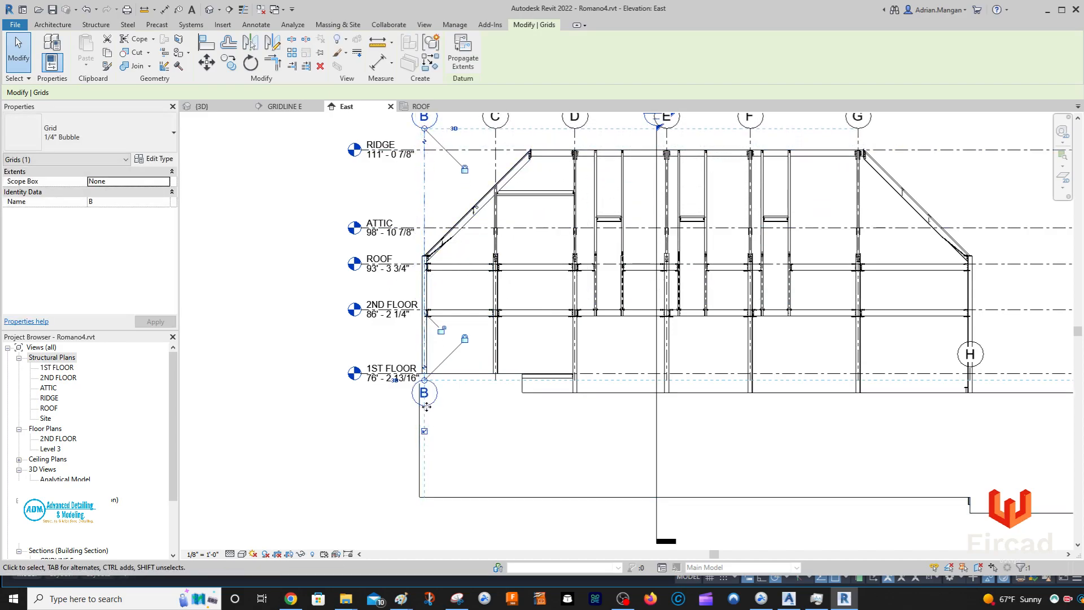
left_click_drag(424, 379, 424, 528)
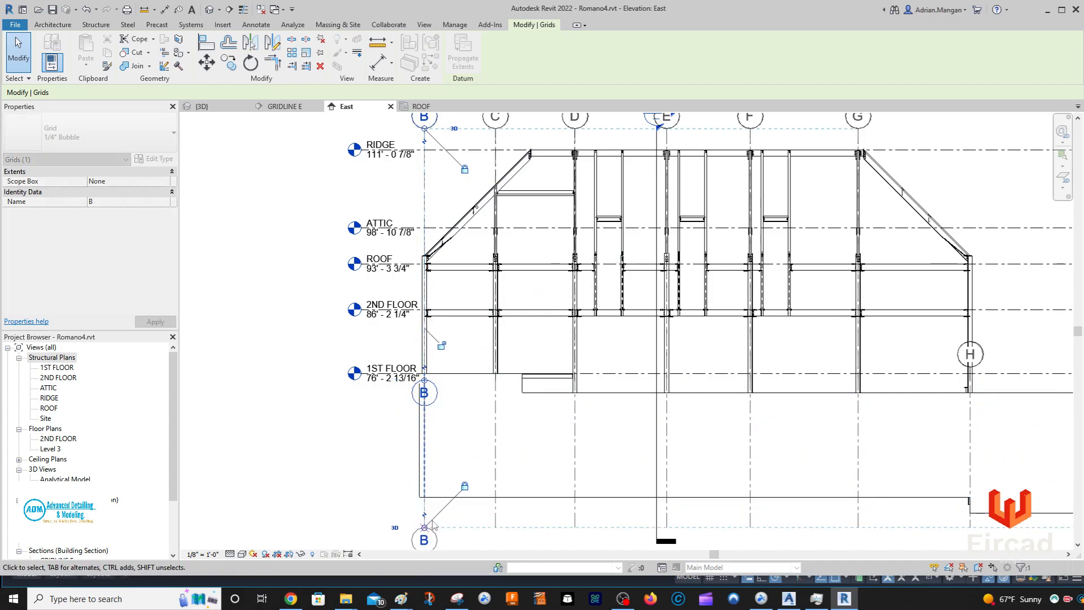
Show the lower bubbles of grids C, D and E below the foundation wall in the East elevation
middle_click_drag(565, 421, 544, 284)
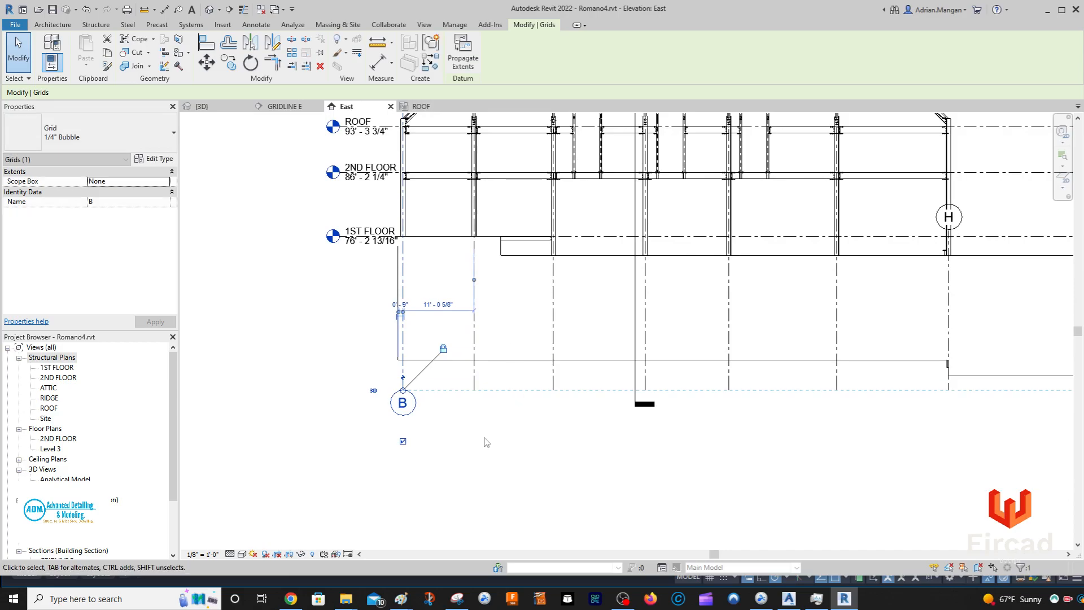
left_click(473, 384)
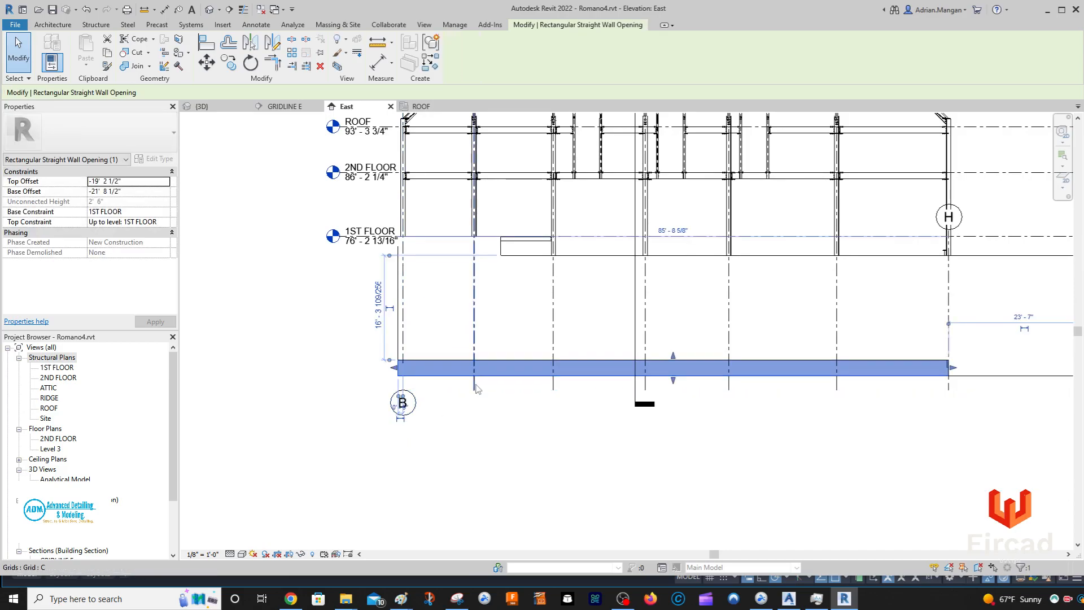
left_click(474, 387)
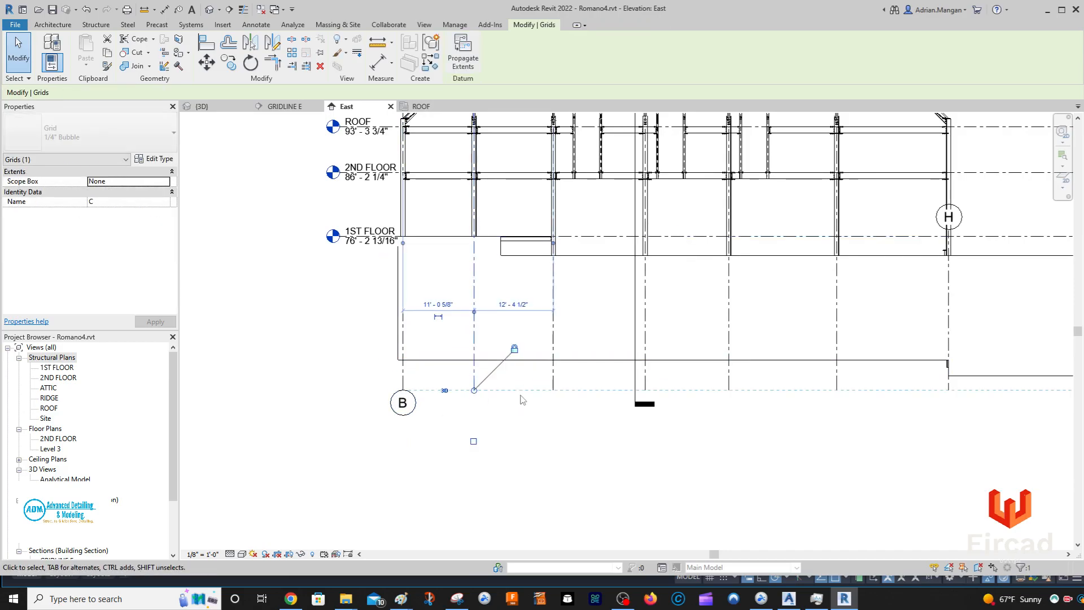
left_click(473, 443)
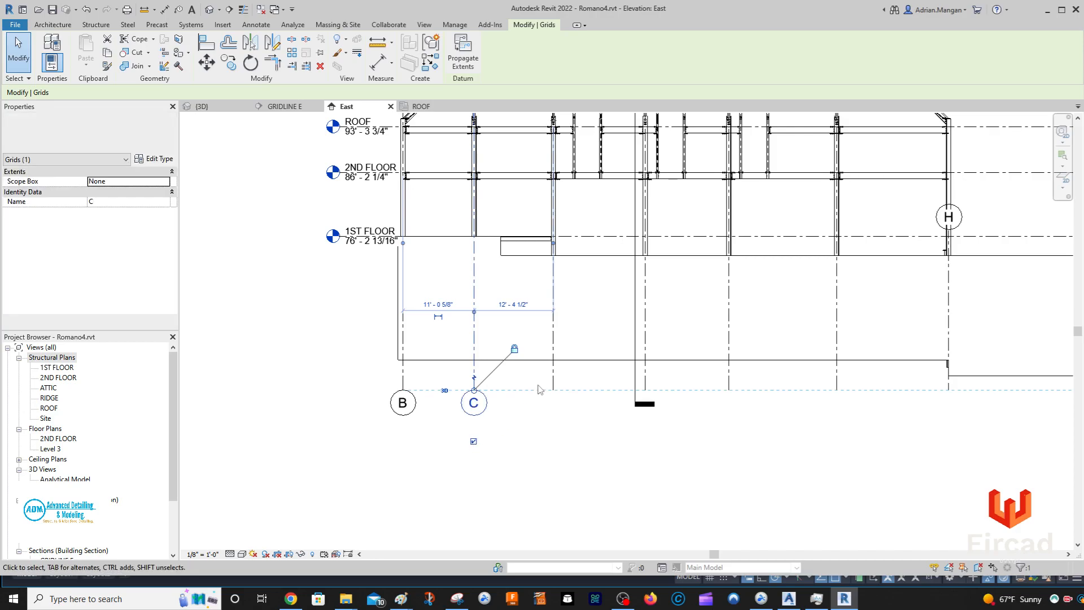
left_click(554, 393)
left_click(554, 443)
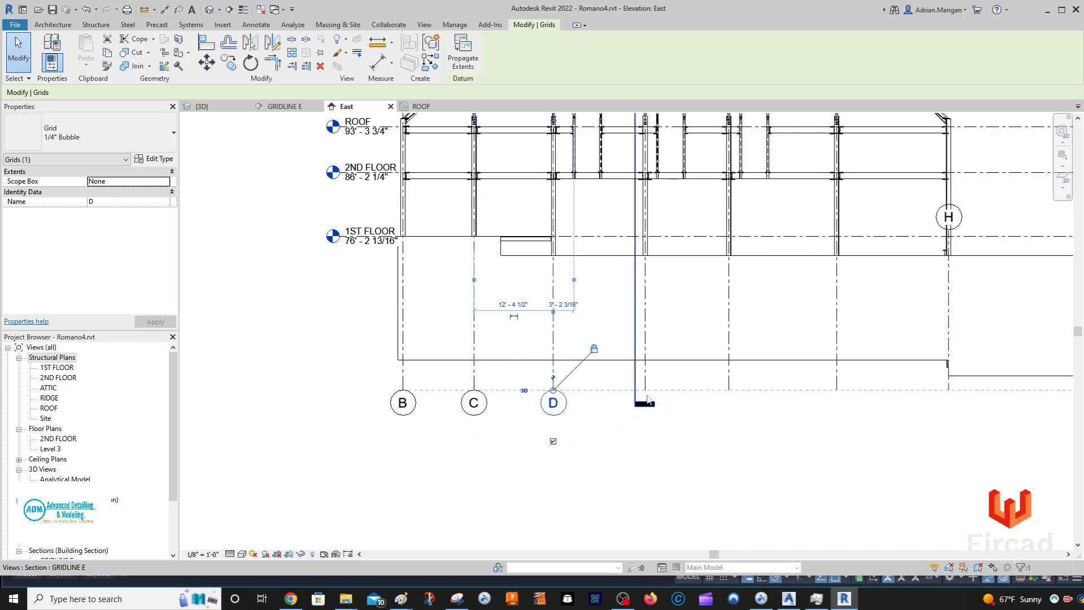
left_click(645, 384)
left_click(644, 446)
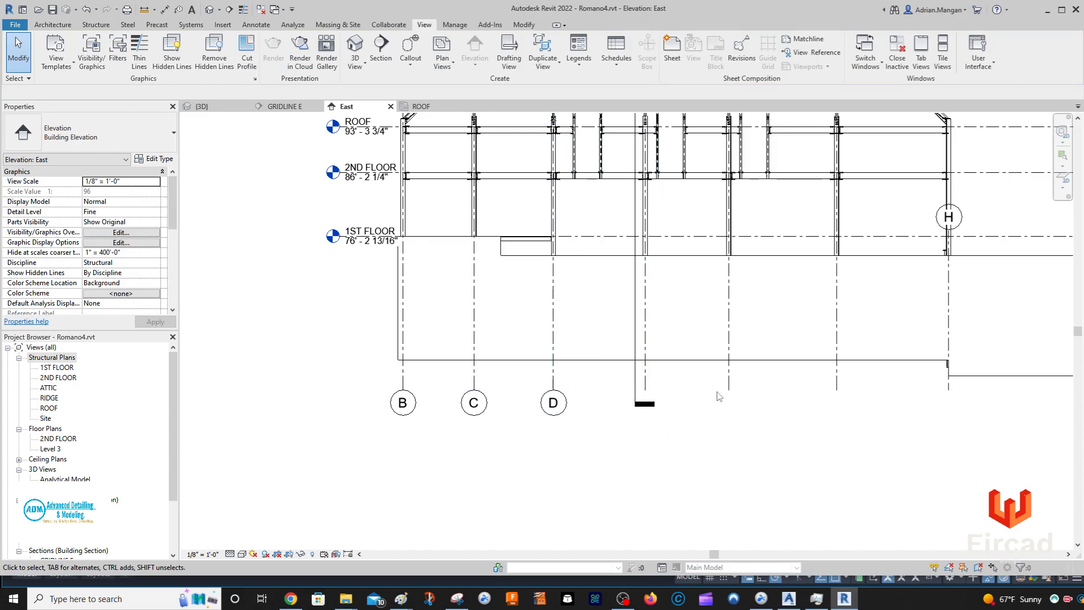
left_click(649, 411)
left_click(644, 441)
Show the lower bubbles of grids F, G, H and I in the East elevation
left_click(729, 402)
left_click(728, 441)
left_click(835, 382)
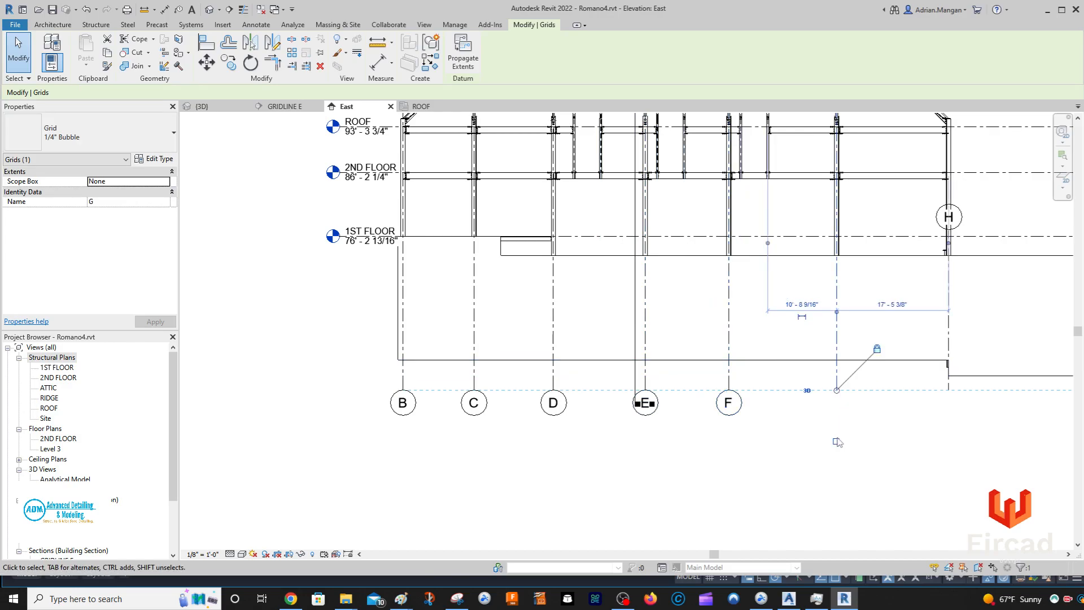
middle_click_drag(791, 423, 606, 416)
left_click(766, 386)
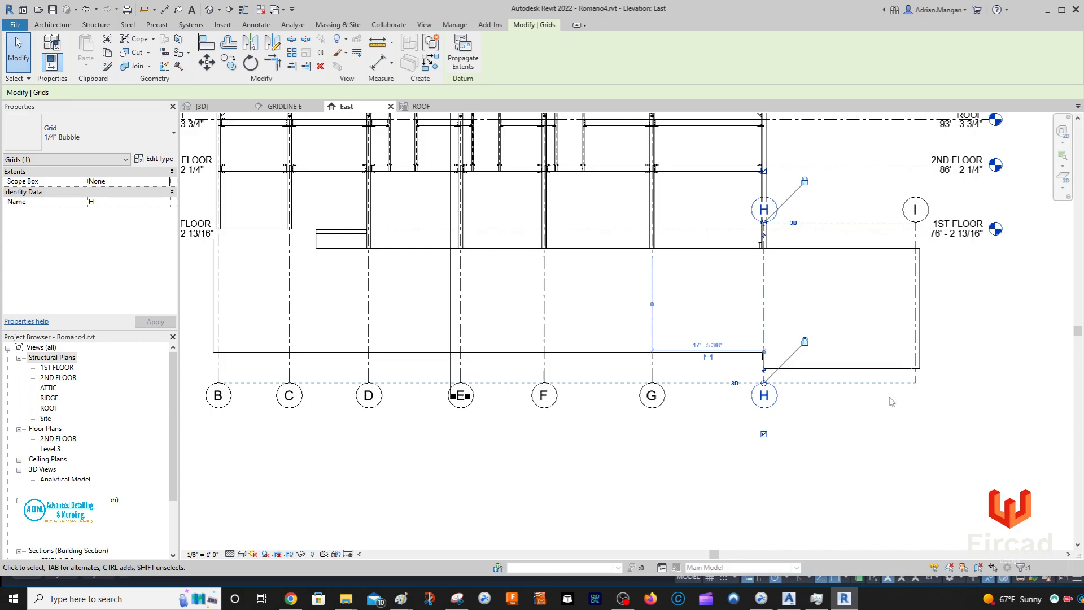
left_click(915, 384)
left_click(914, 438)
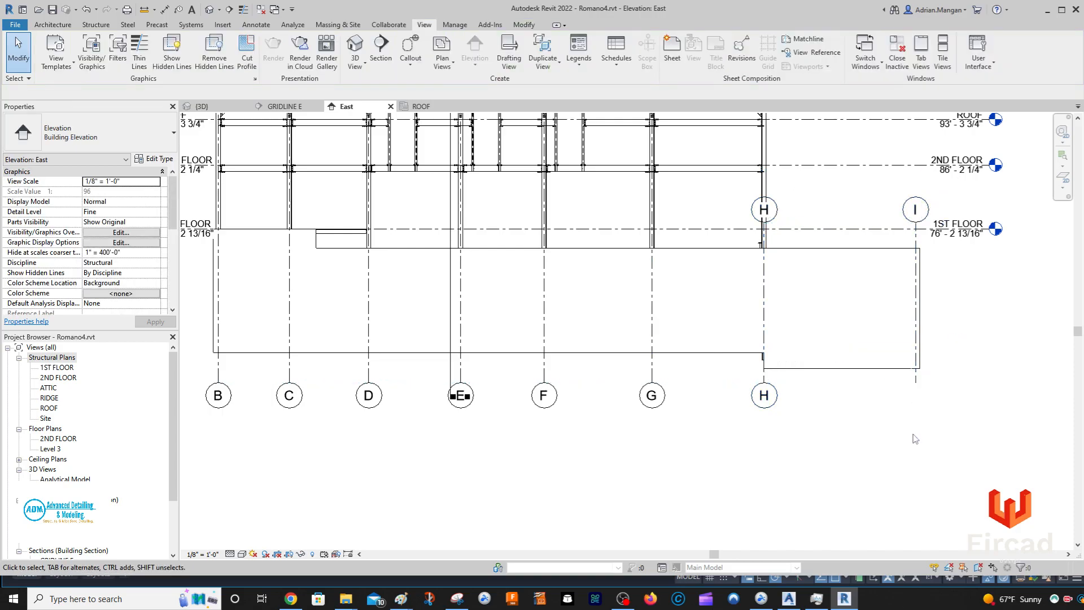
left_click(915, 391)
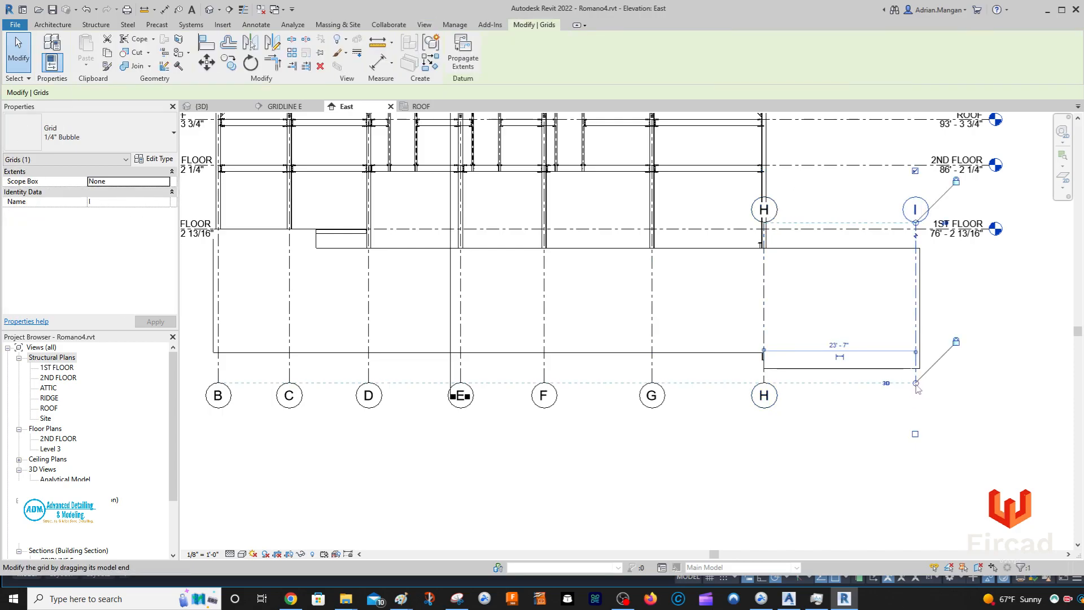
middle_click_drag(805, 307, 802, 435)
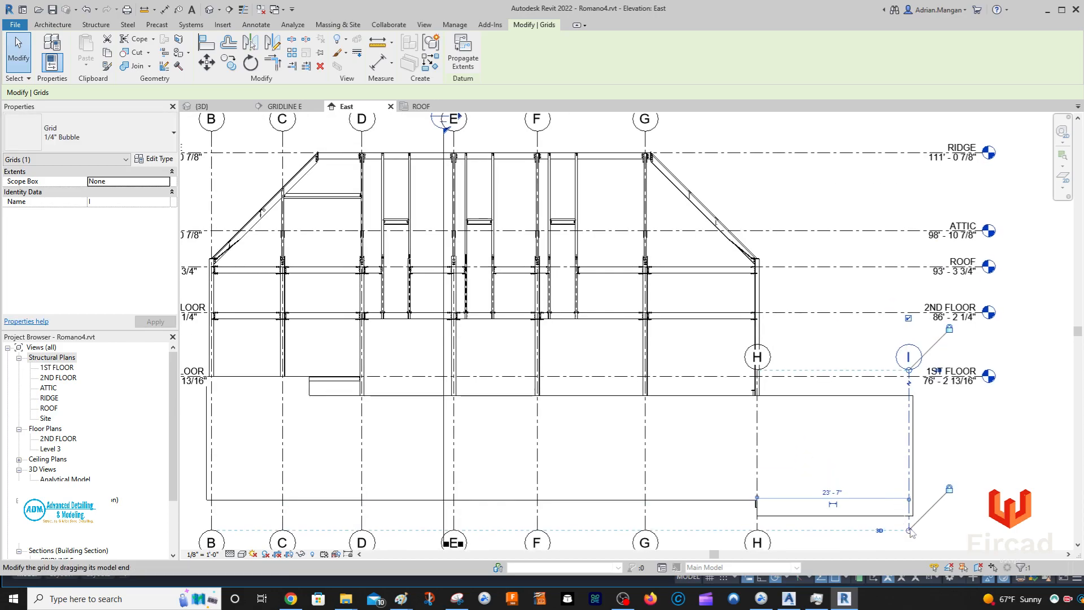
middle_click_drag(926, 536, 866, 451)
left_click(850, 497)
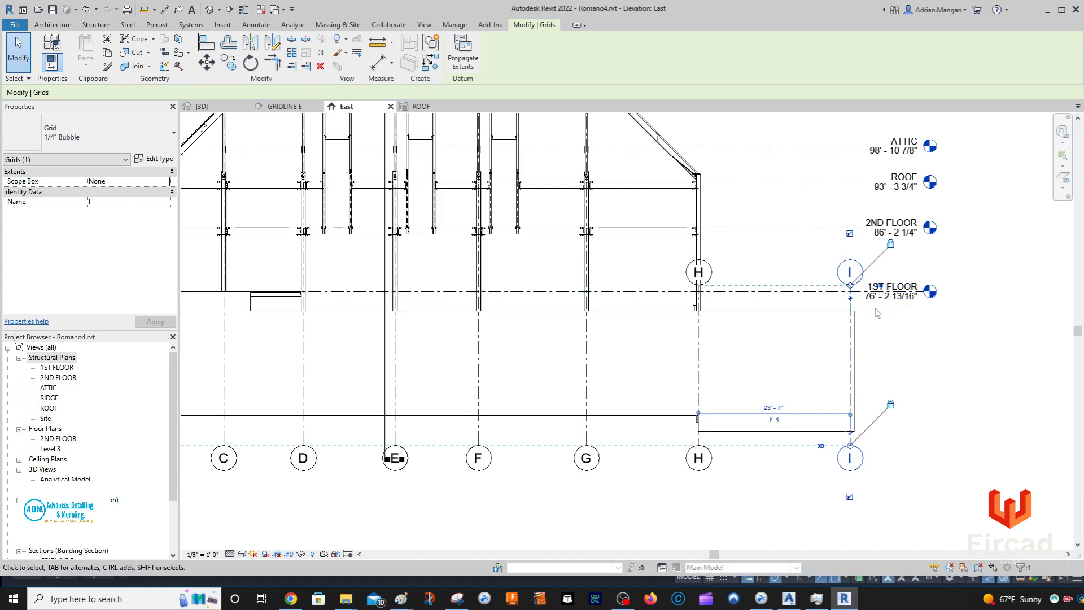
Extend the upper ends of grids H and I above the RIDGE level, aligning their bubbles with those of grids B to G
left_click_drag(850, 286, 851, 141)
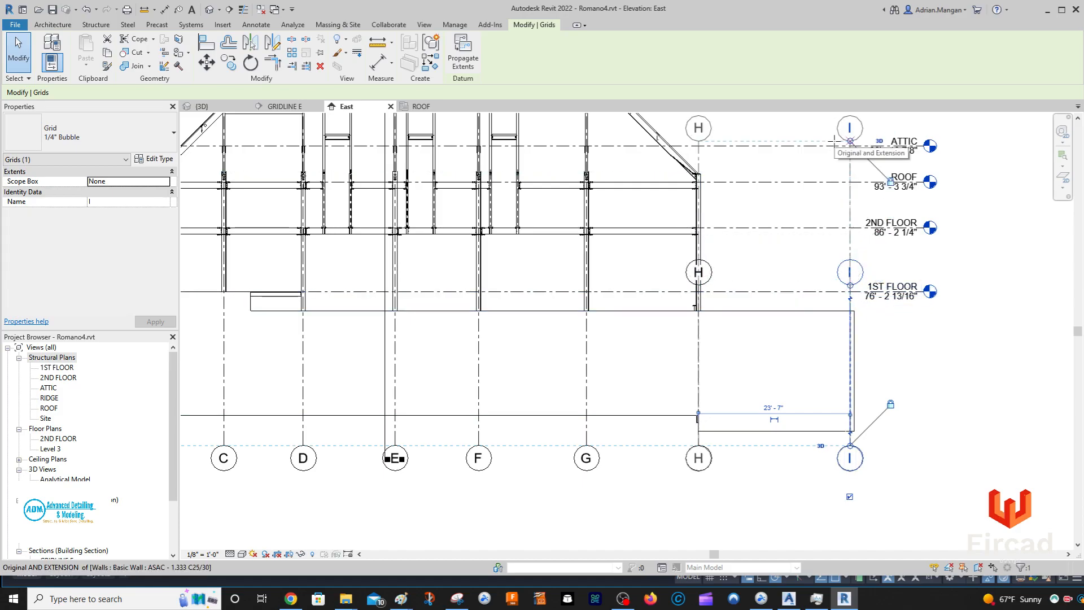
middle_click_drag(779, 202, 791, 380)
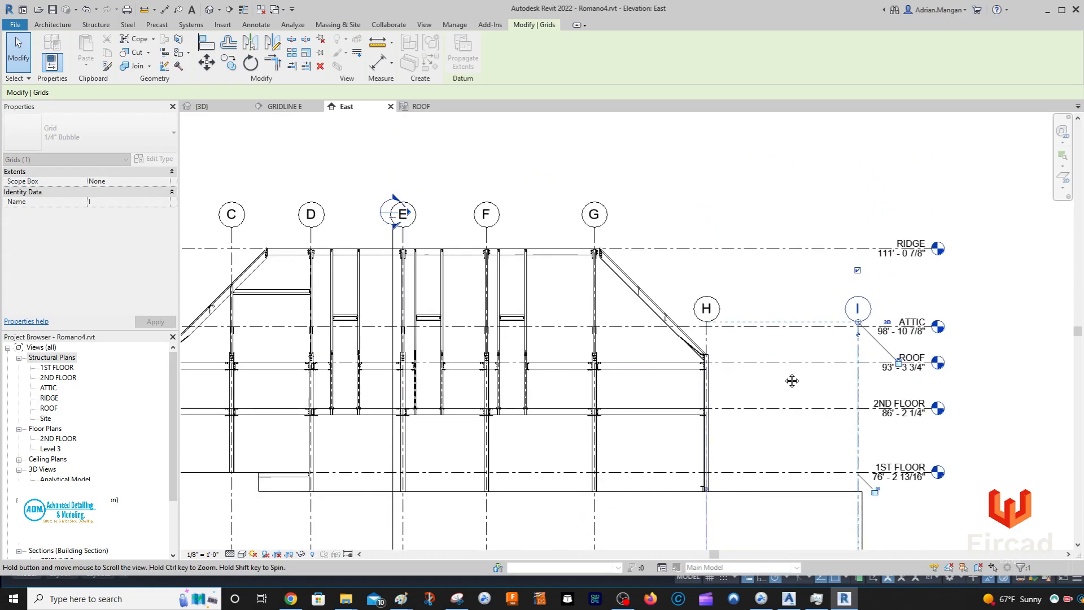
left_click(706, 339)
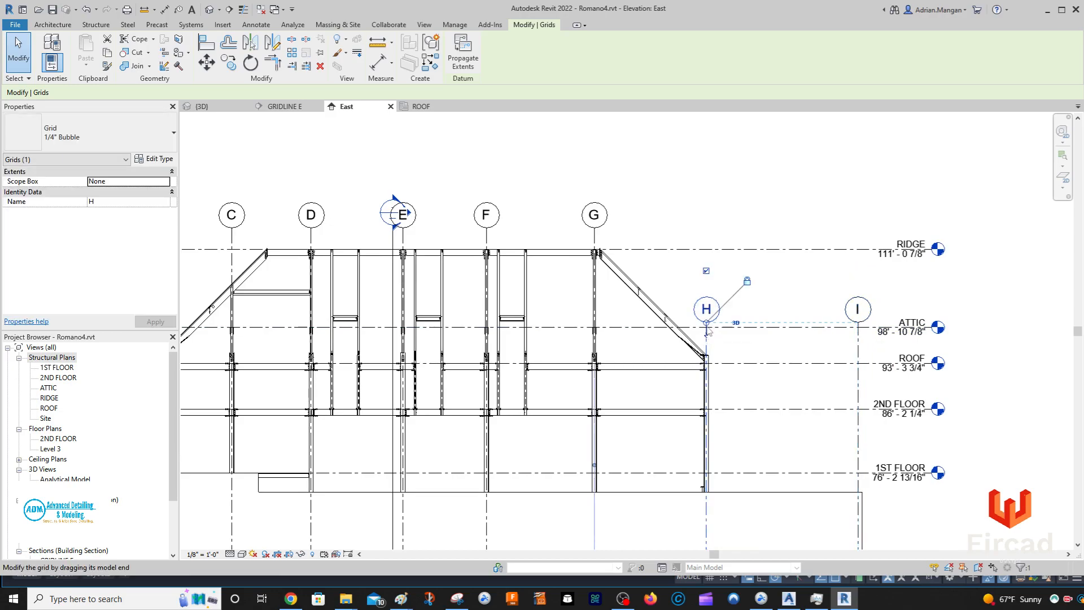
left_click_drag(706, 330, 706, 223)
left_click(818, 278)
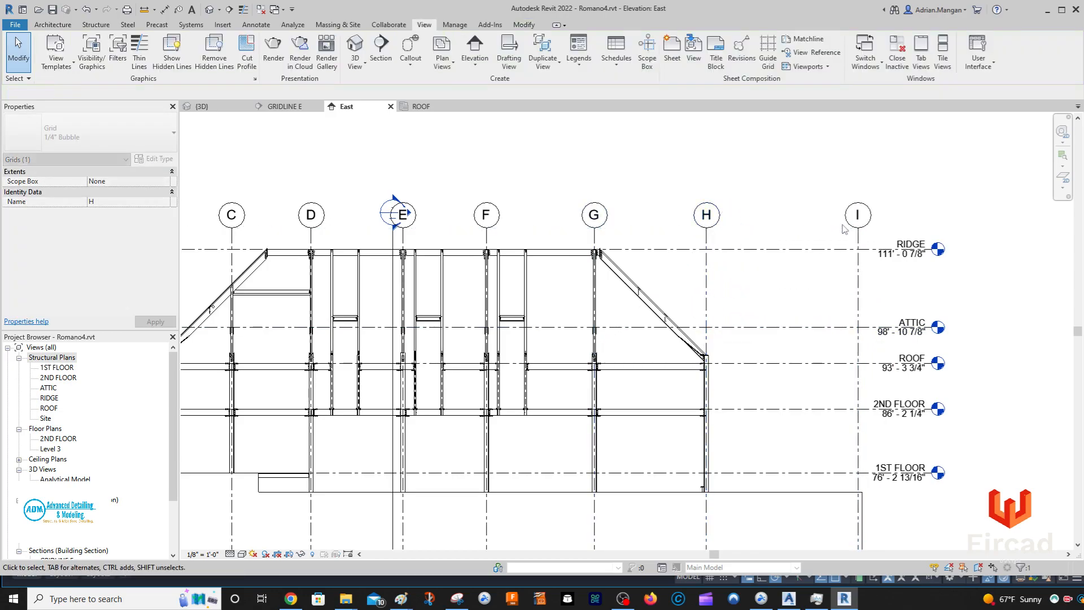
Move the GRIDLINE E section marker up so its head clears the grid E bubble
middle_click_drag(818, 279, 927, 237)
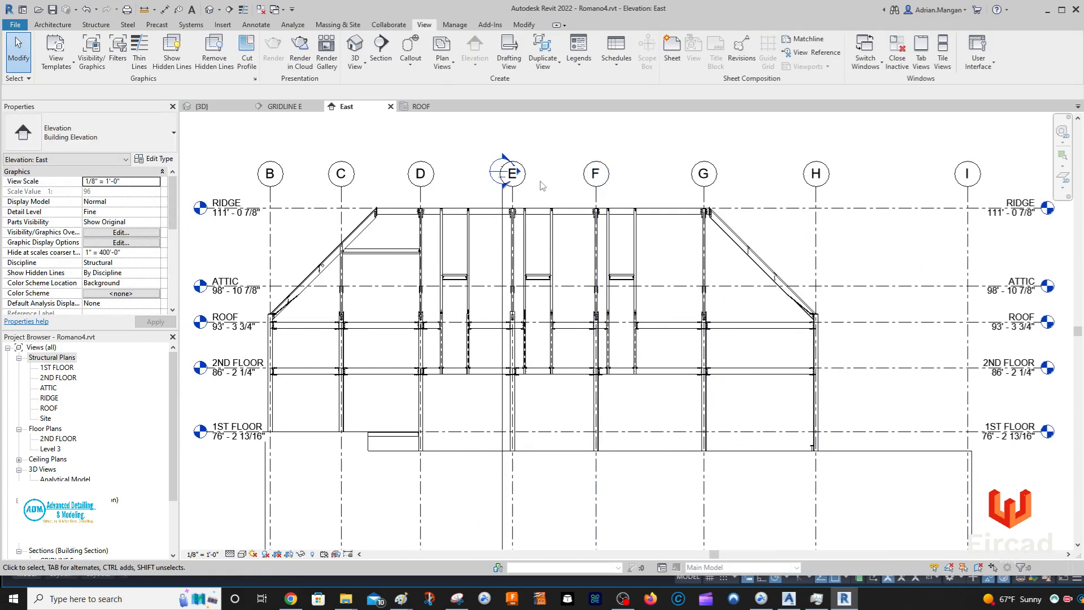
left_click(502, 202)
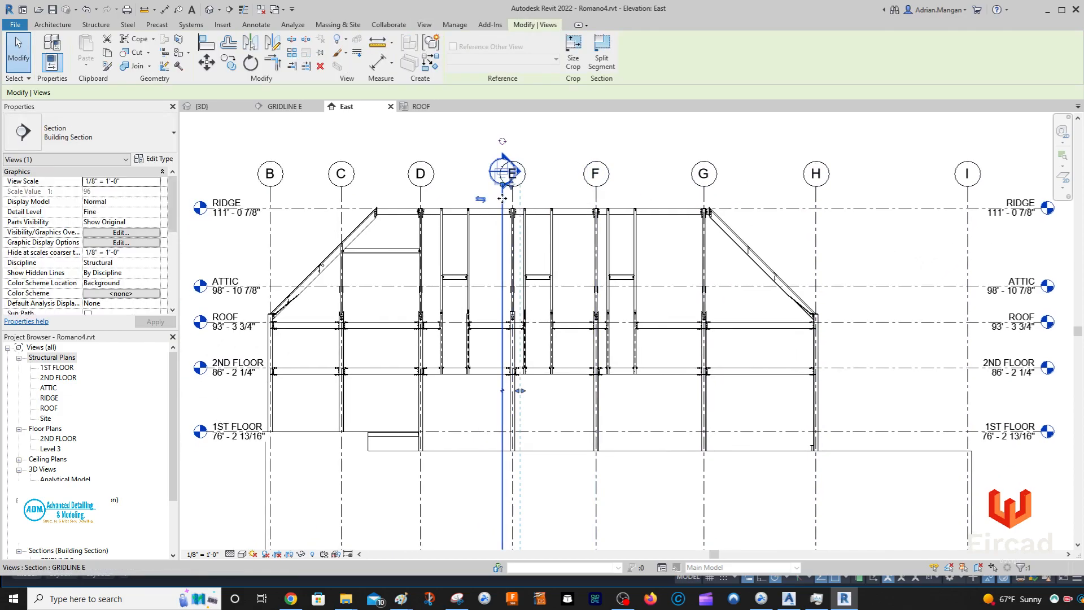
left_click_drag(497, 189, 501, 168)
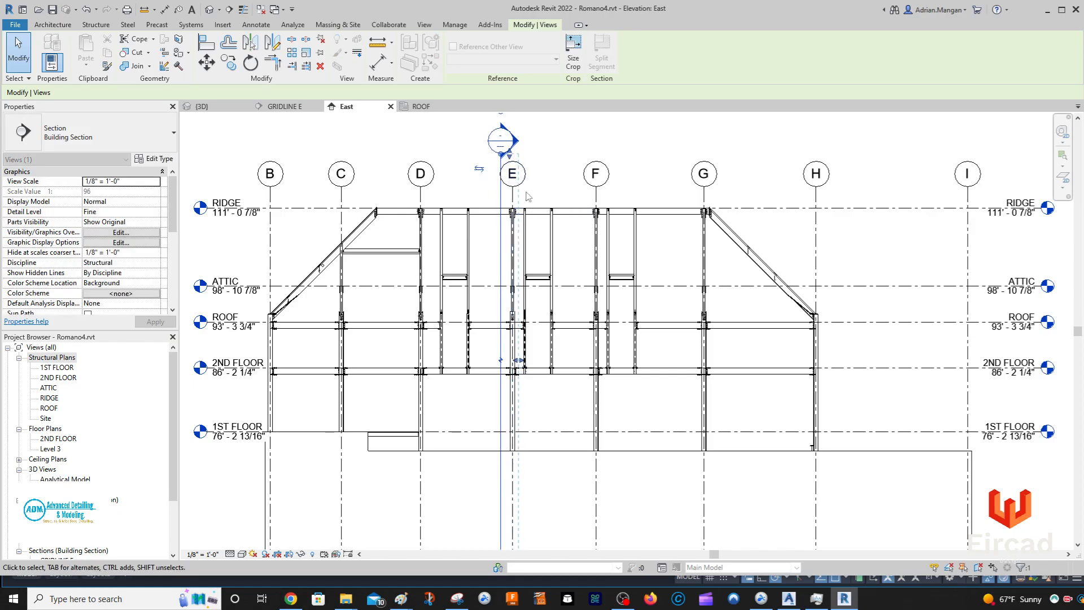
In the GRIDLINE E section, delete the stacked duplicate "3 - 6 at Level 2" series grids between the ROOF and 2ND FLOOR levels
left_click(278, 107)
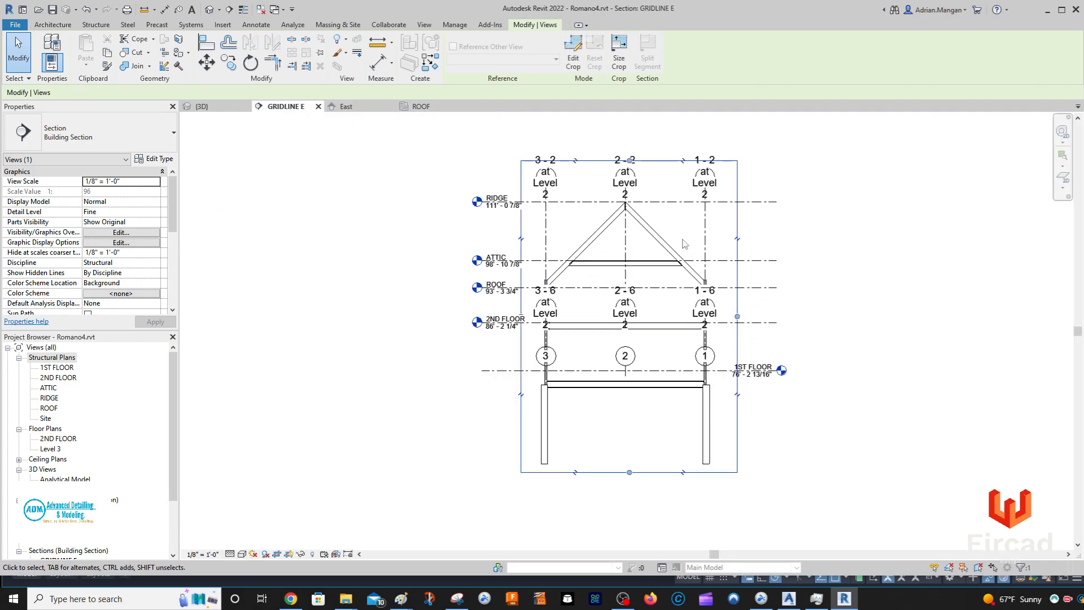
scroll(680, 248, "up", 3)
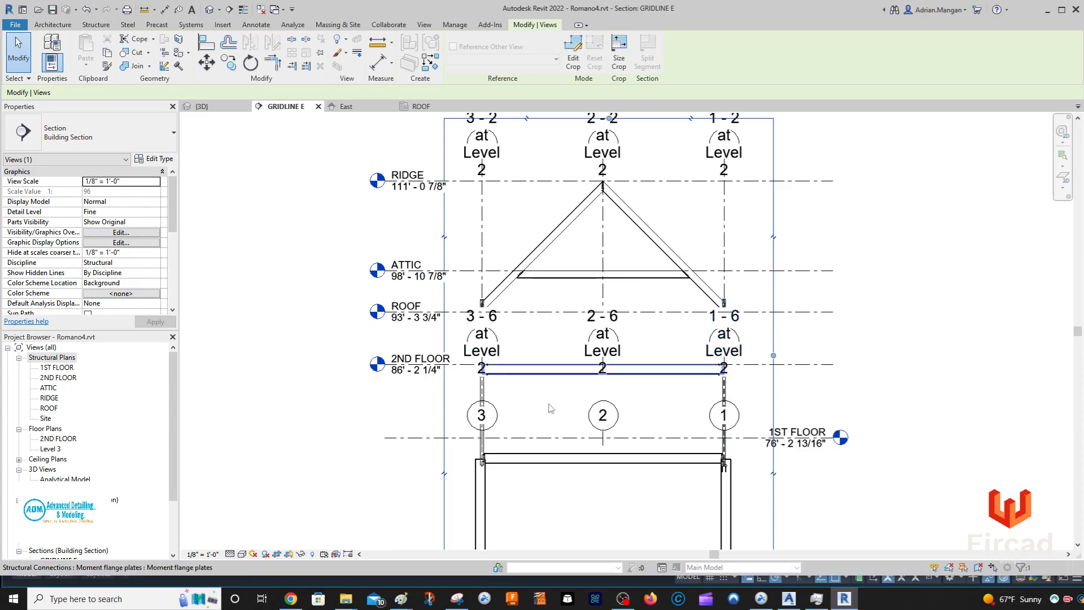
scroll(485, 334, "up", 2)
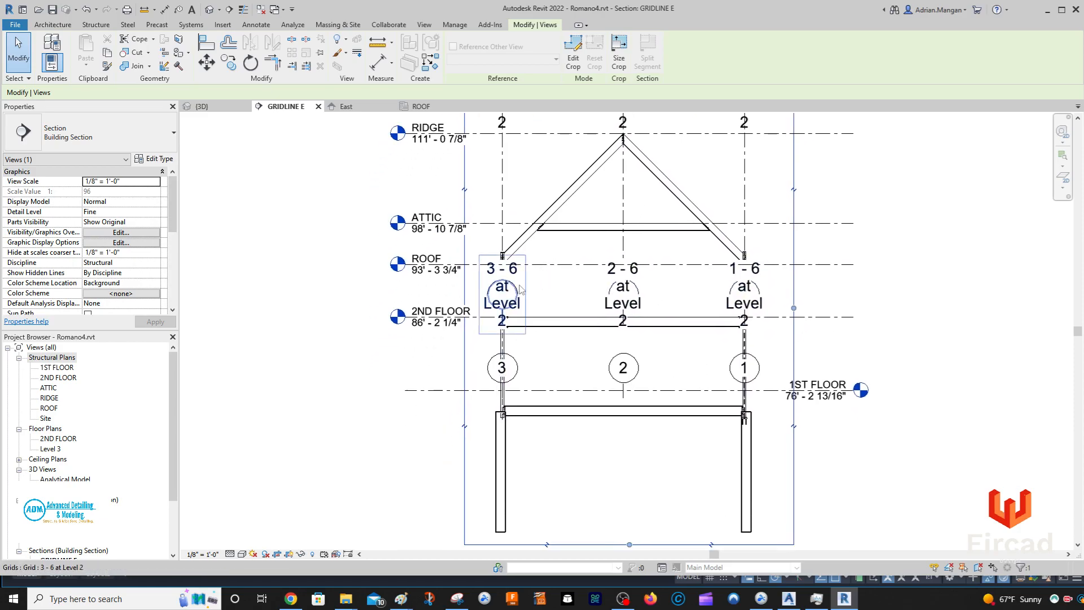
left_click(514, 296)
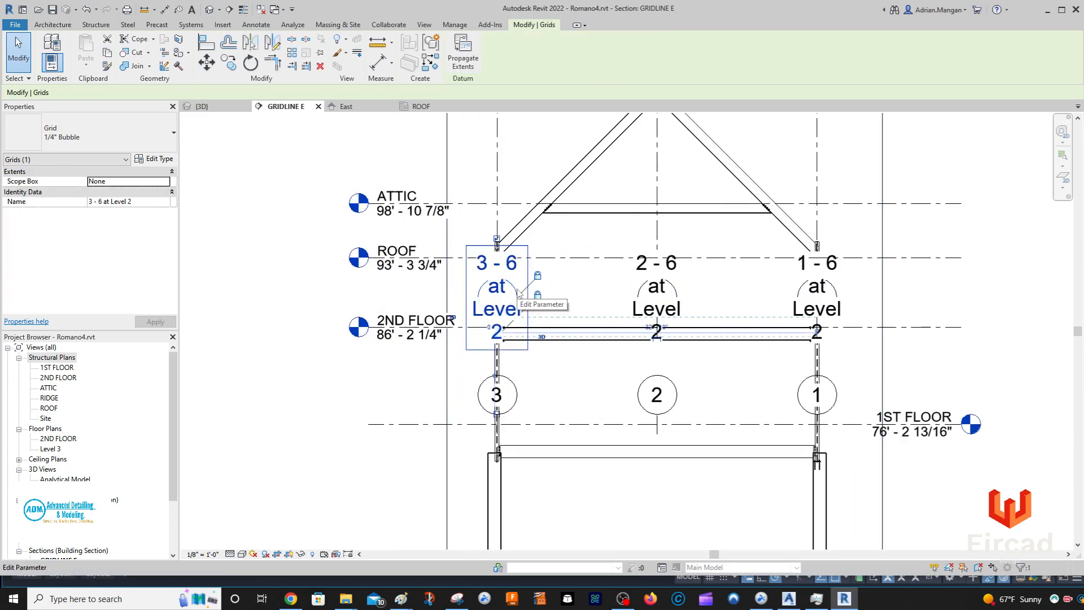
key("Delete")
left_click(509, 285)
key("Delete")
left_click(513, 287)
key("Delete")
left_click(513, 288)
key("Delete")
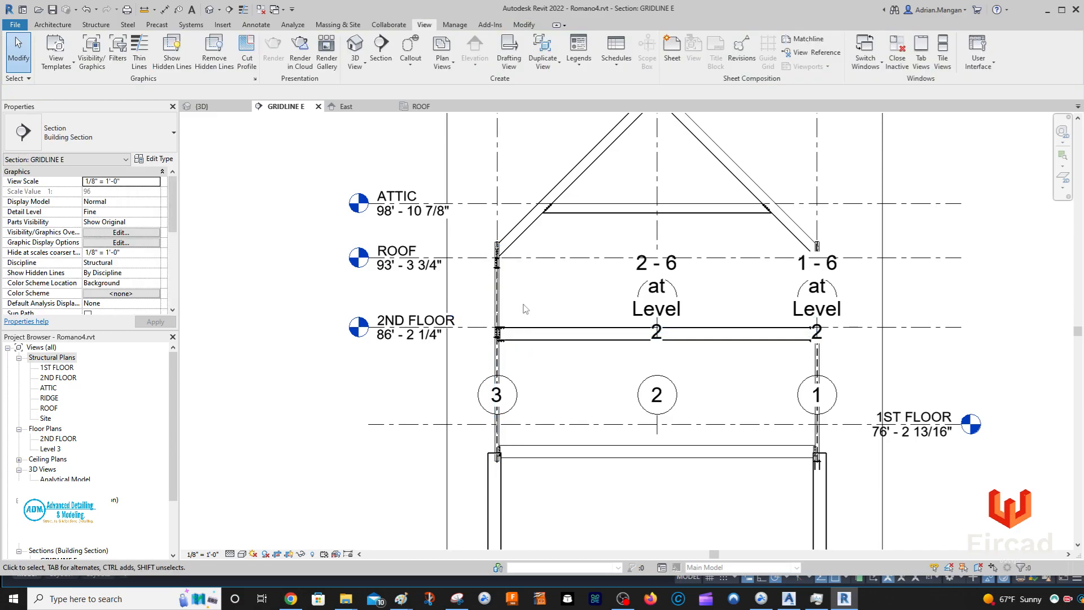
Delete the stacked duplicate grids starting with "2 - 6 at Level 2" between the ROOF and 2ND FLOOR levels
left_click(641, 291)
key("Delete")
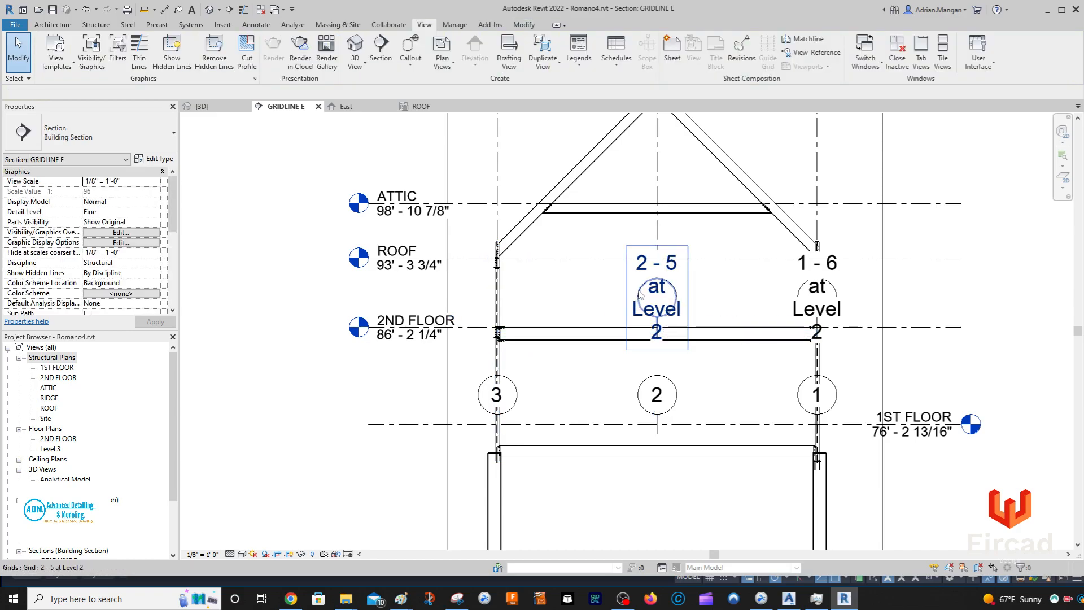
left_click(641, 290)
key("Delete")
left_click(640, 294)
key("Delete")
left_click(641, 291)
key("Delete")
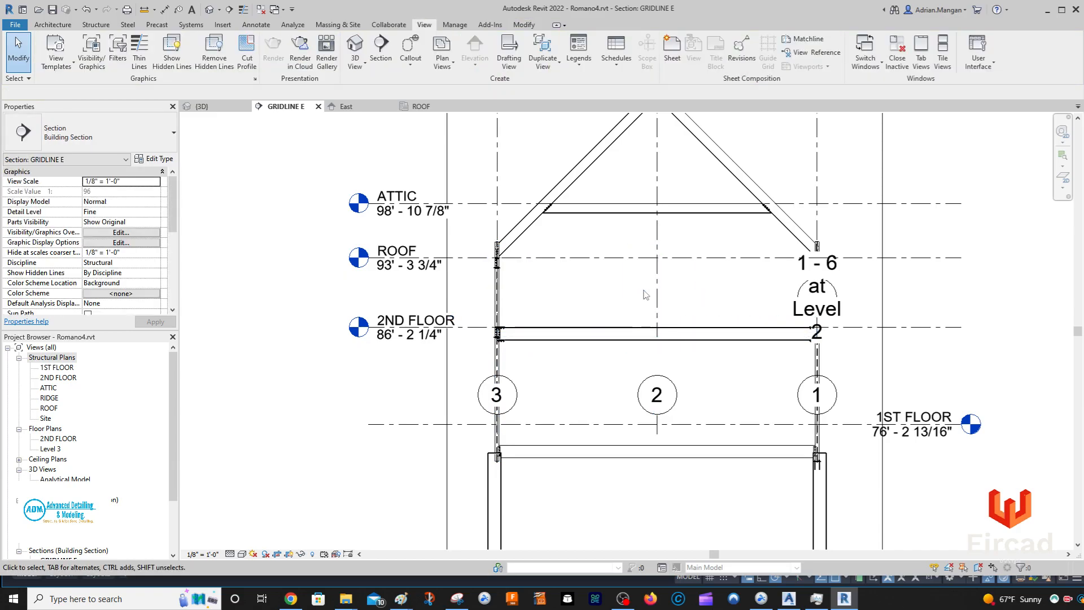
Delete the stacked duplicate grids starting with "1 - 6 at Level 2" between the ROOF and 2ND FLOOR levels
left_click(805, 289)
key("Delete")
left_click(805, 290)
key("Delete")
left_click(804, 289)
key("Delete")
left_click(802, 287)
key("Delete")
Delete the remaining duplicate "at Level 2" grids above the RIDGE level, including 3 - 2, 2 - 2 and 1 - 2
middle_click_drag(796, 324, 772, 381)
scroll(741, 311, "down", 3)
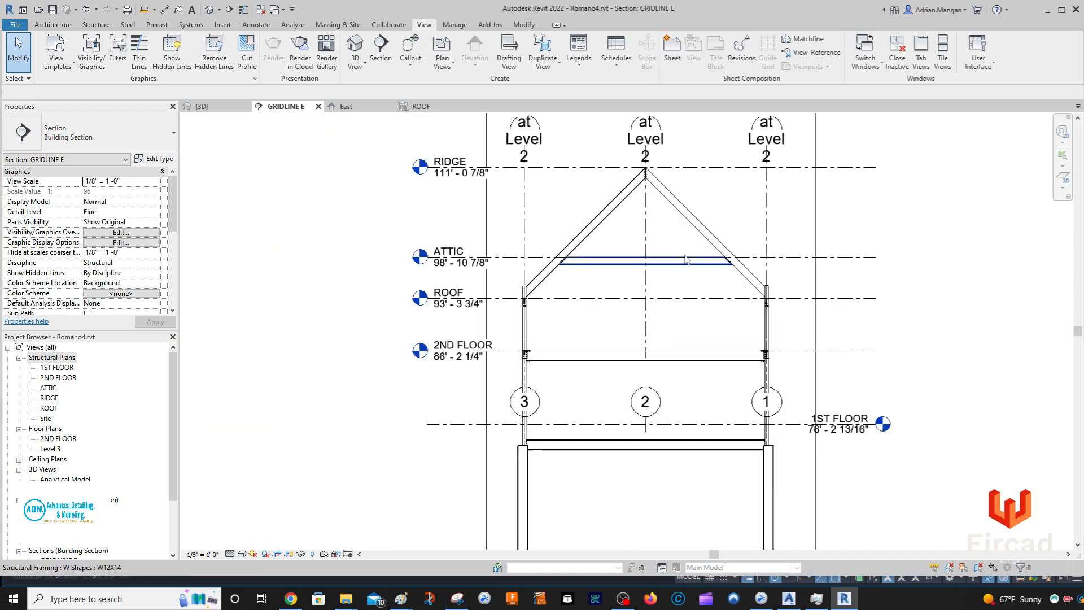
middle_click_drag(697, 332, 630, 300)
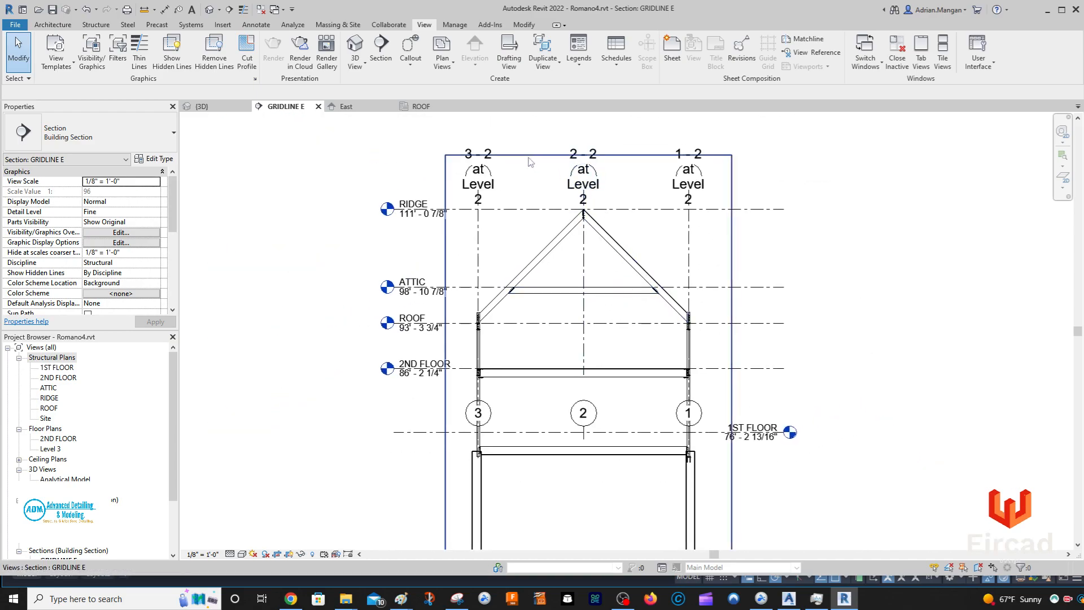
left_click(489, 175)
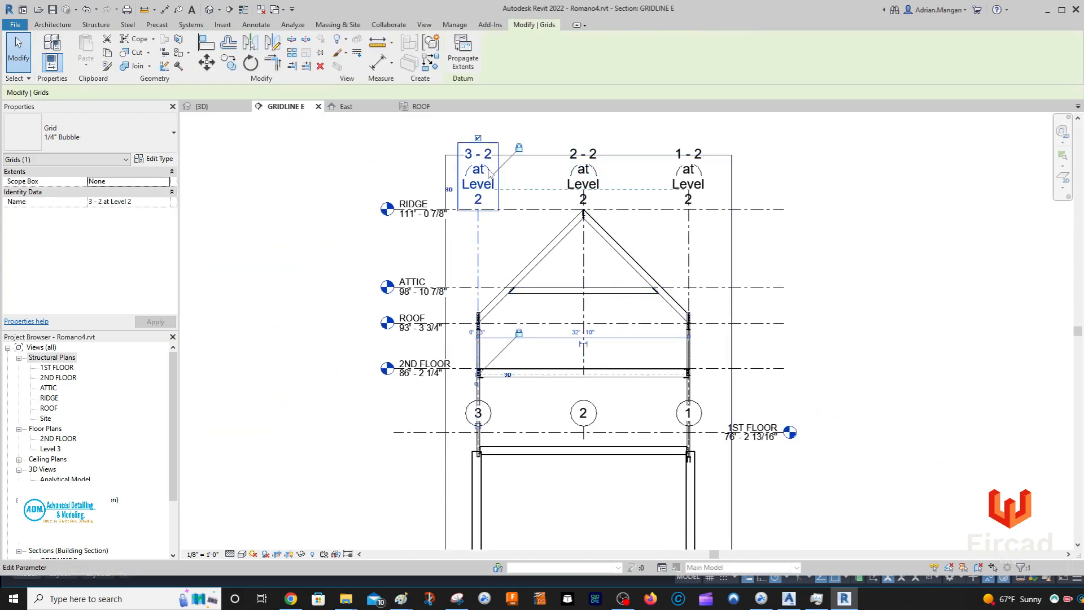
key("Delete")
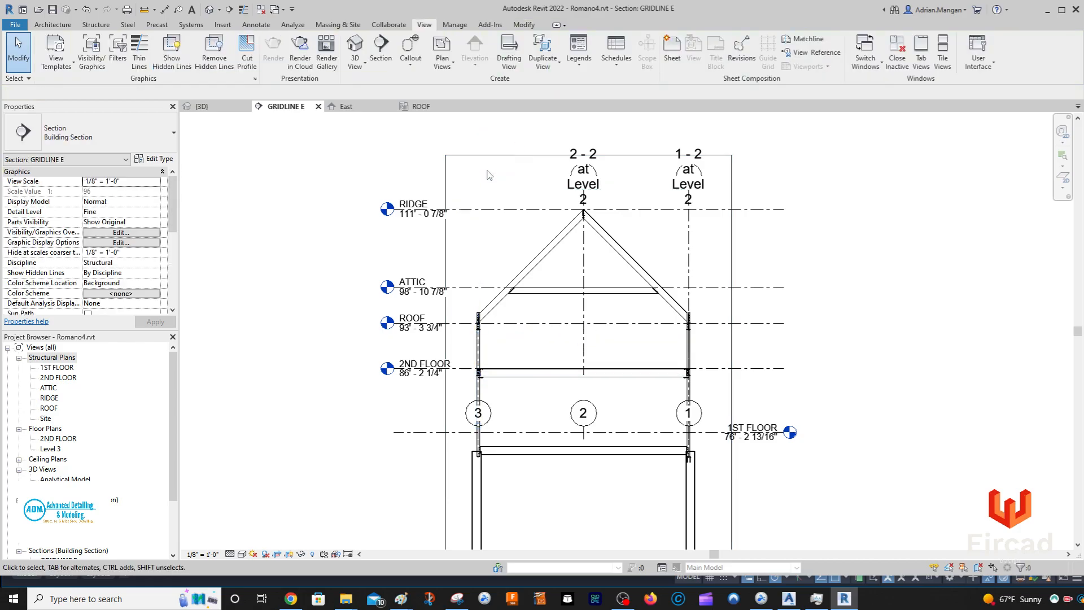
left_click(581, 173)
key("Delete")
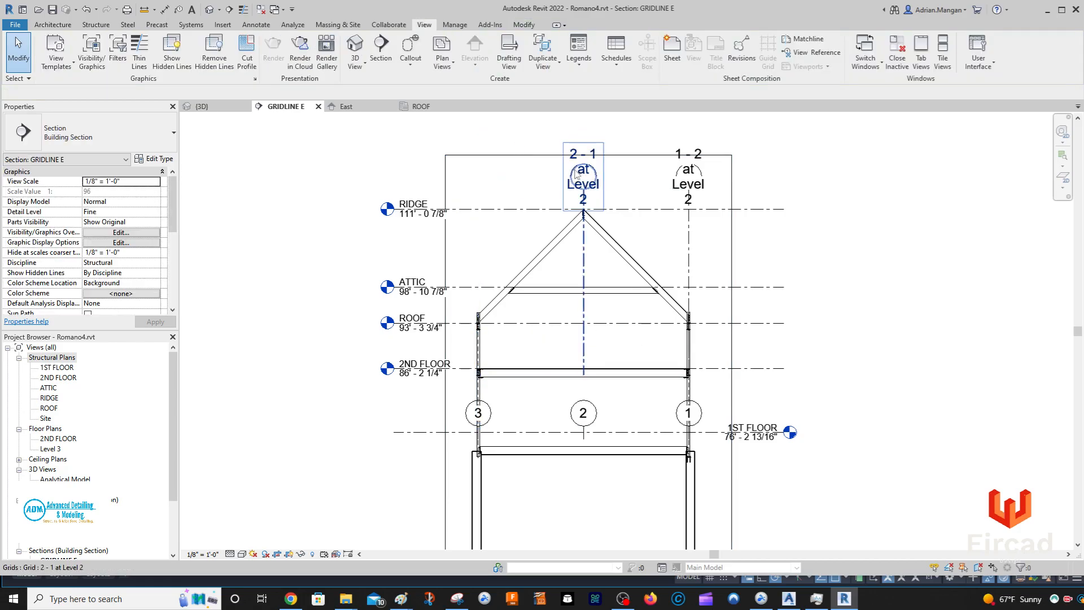
left_click(677, 176)
key("Delete")
middle_click_drag(657, 225, 704, 187)
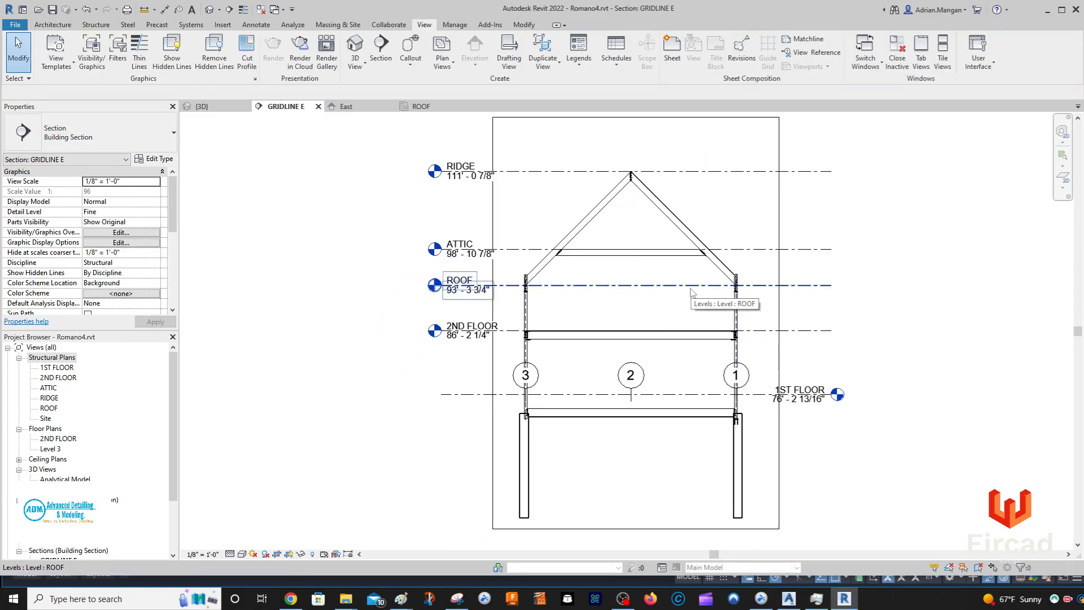
Examine the attic beam's end connection to the rafter and the grid 3 column base at the foundation wall in the section
scroll(497, 277, "up", 6)
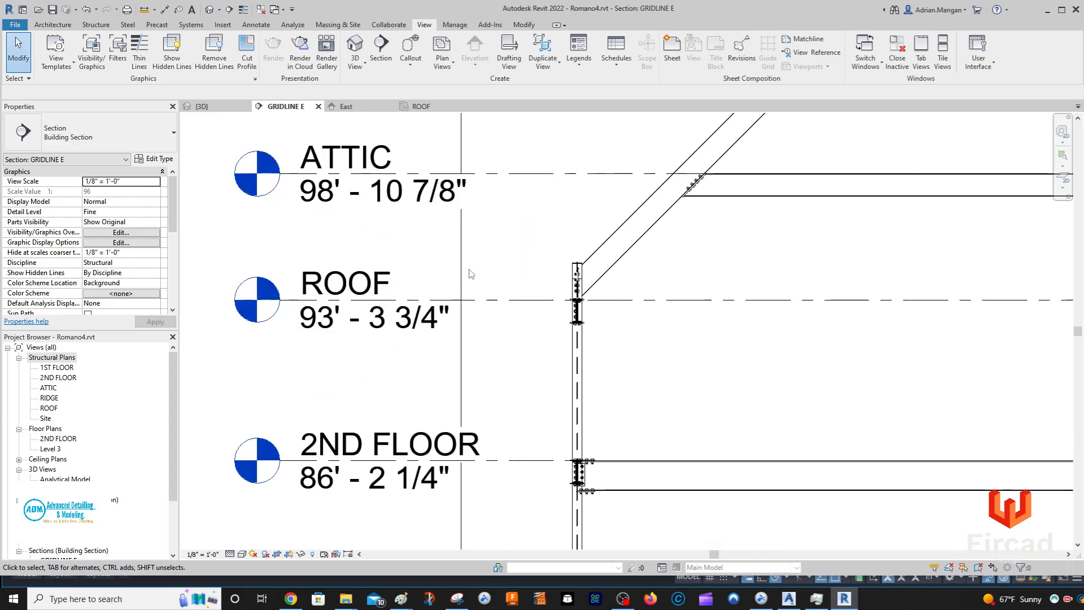
scroll(420, 315, "down", 3)
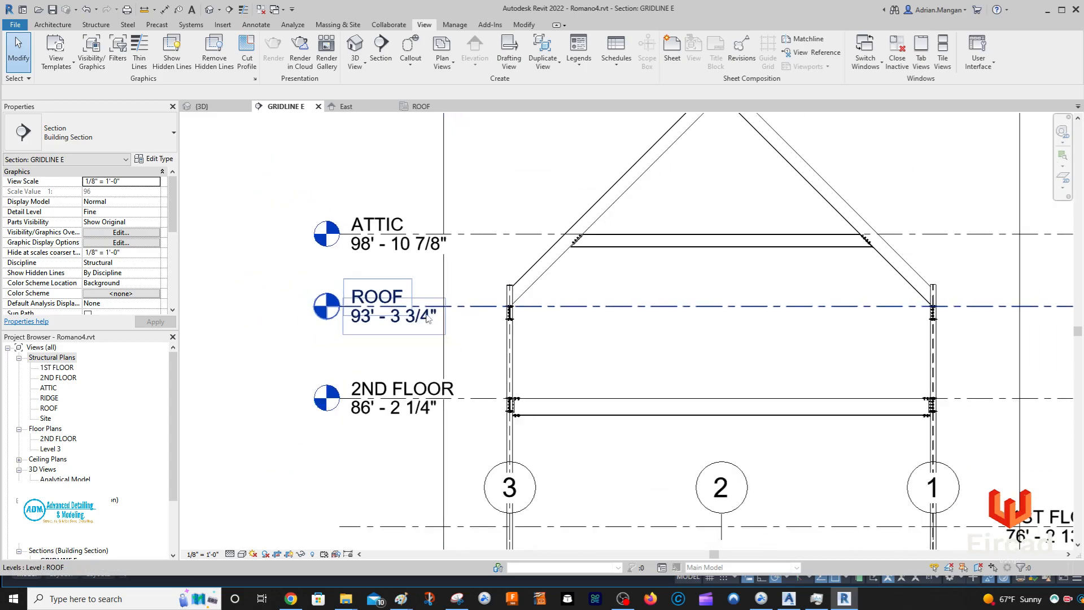
scroll(869, 293, "up", 3)
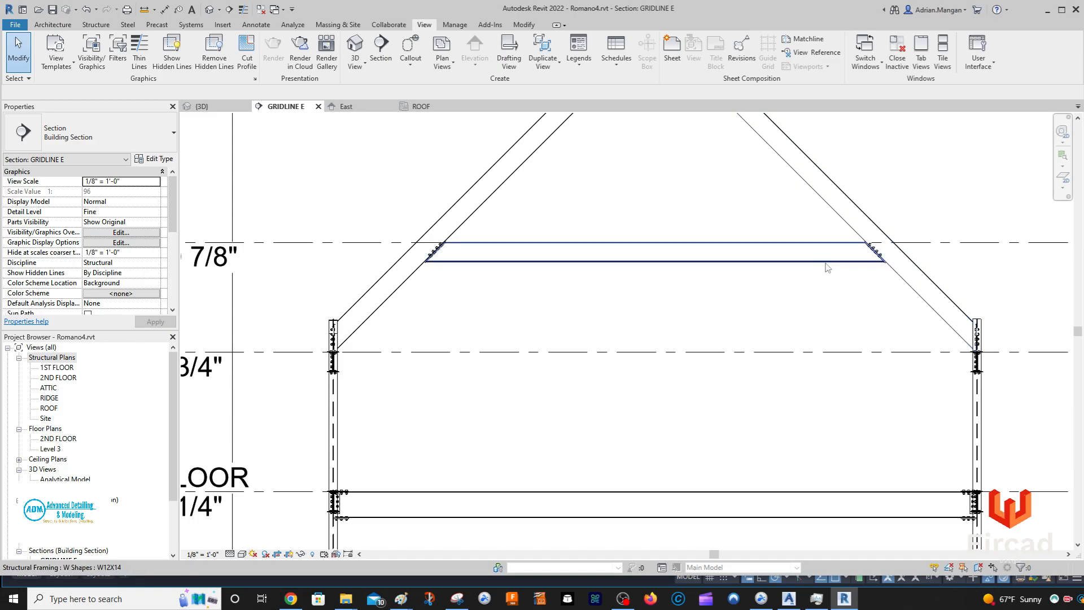
scroll(507, 209, "up", 3)
scroll(507, 209, "up", 3)
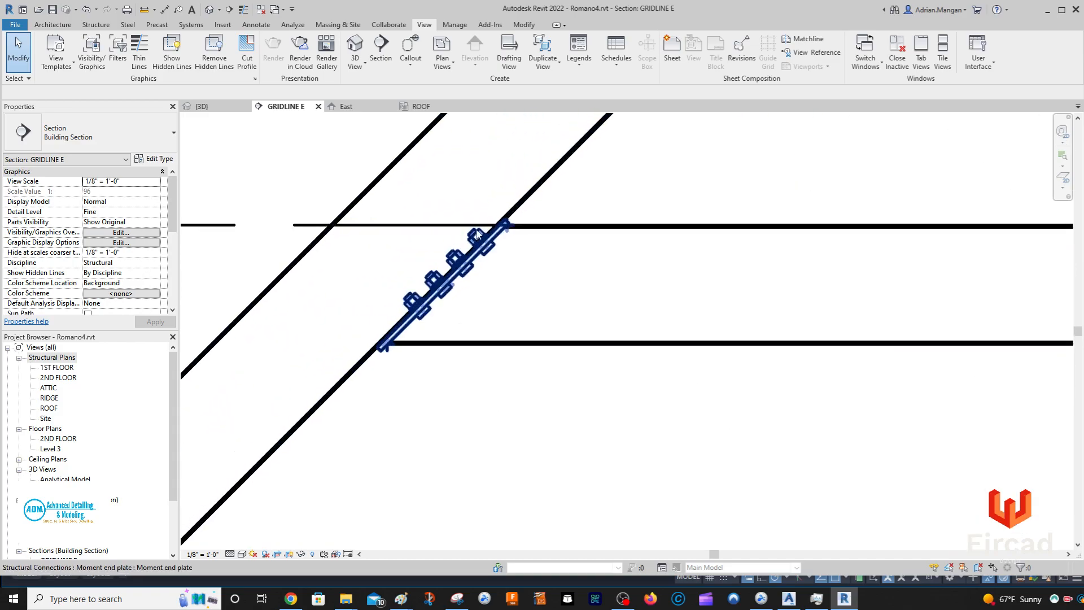
scroll(480, 248, "down", 1)
scroll(480, 248, "down", 8)
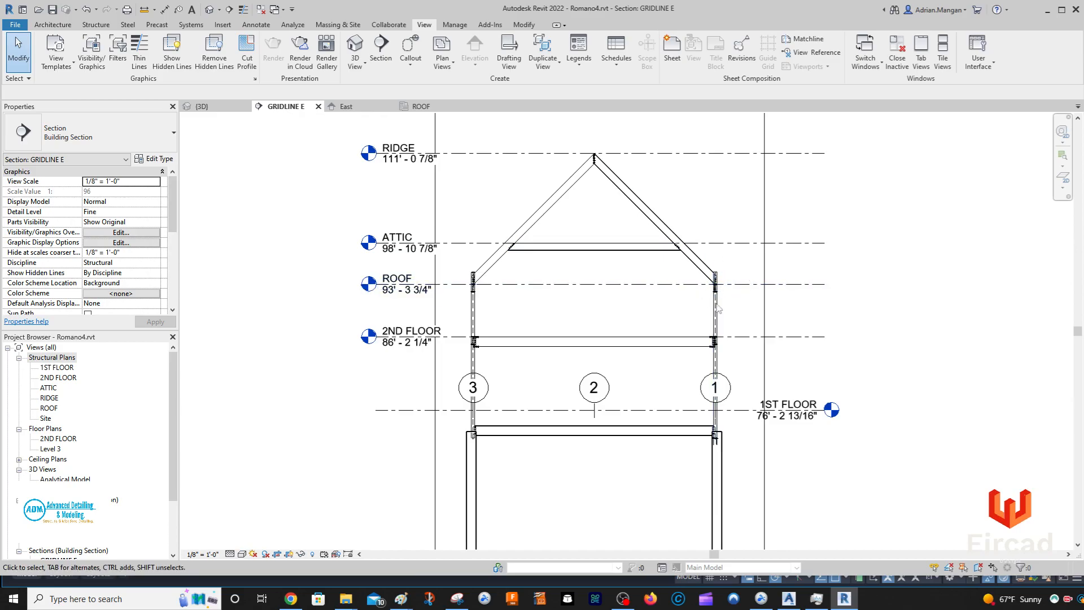
scroll(694, 451, "up", 2)
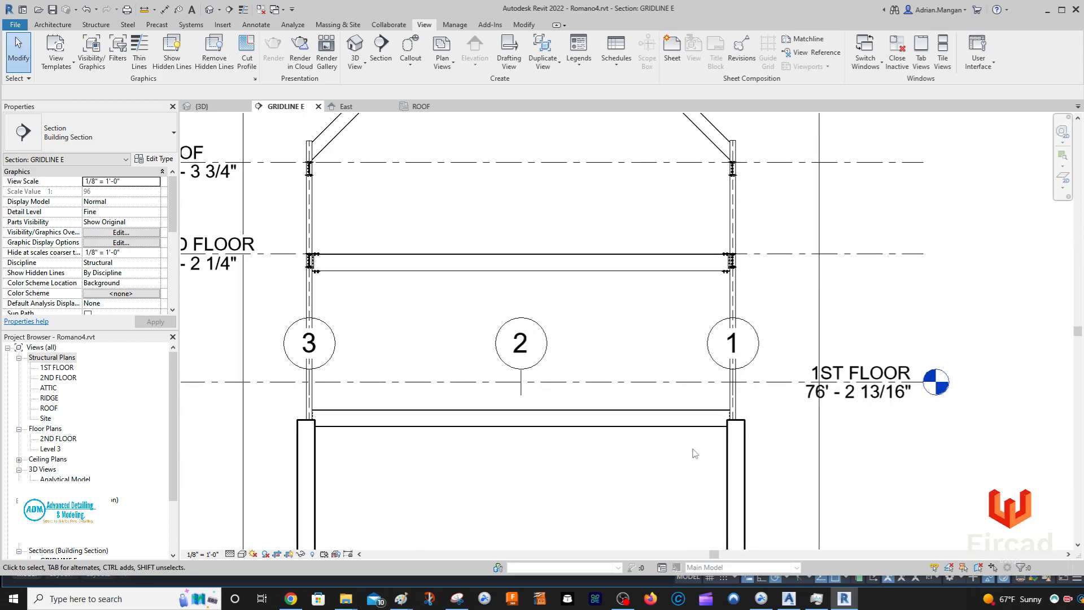
middle_click_drag(308, 435, 439, 350)
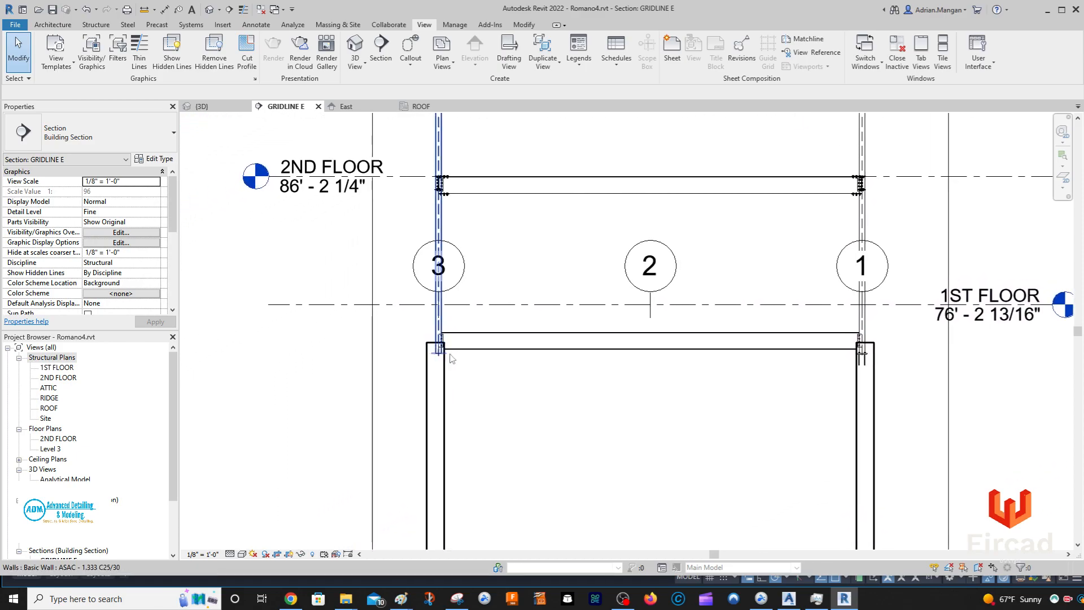
scroll(440, 353, "up", 3)
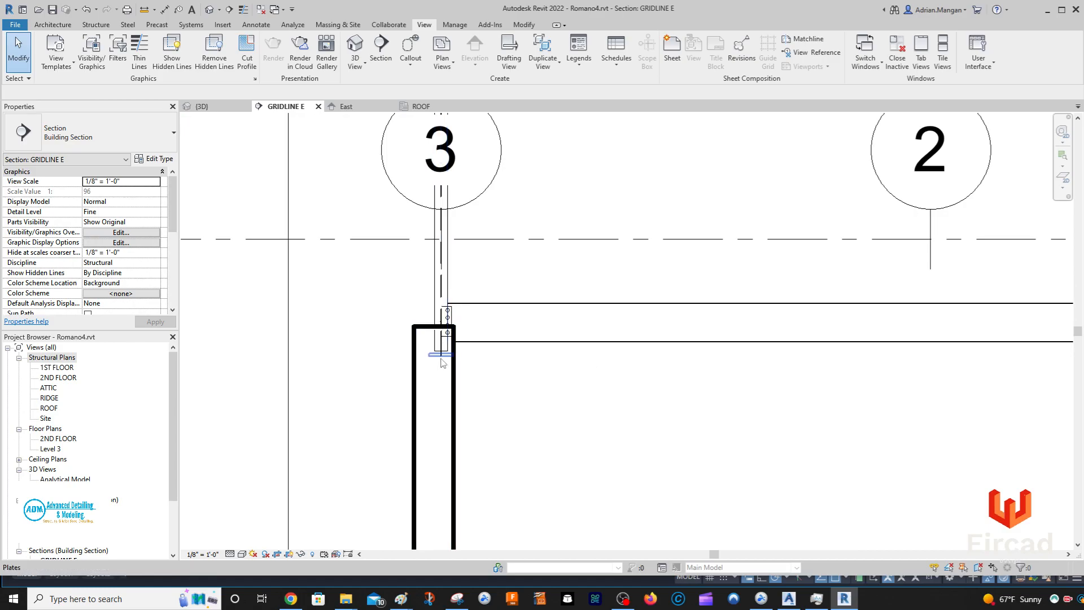
middle_click_drag(459, 368, 431, 387)
scroll(451, 376, "down", 5)
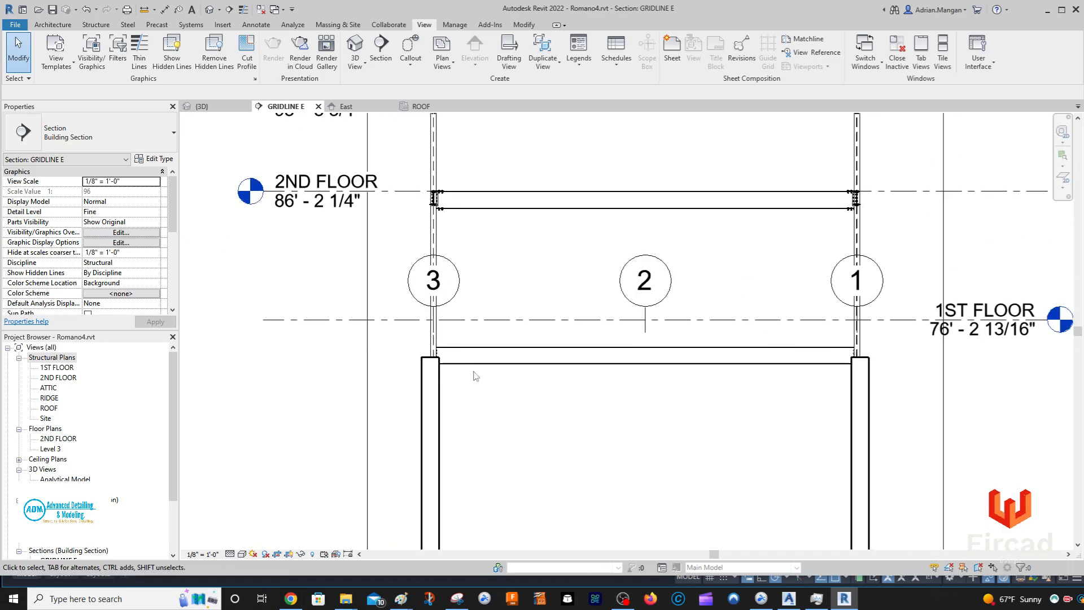